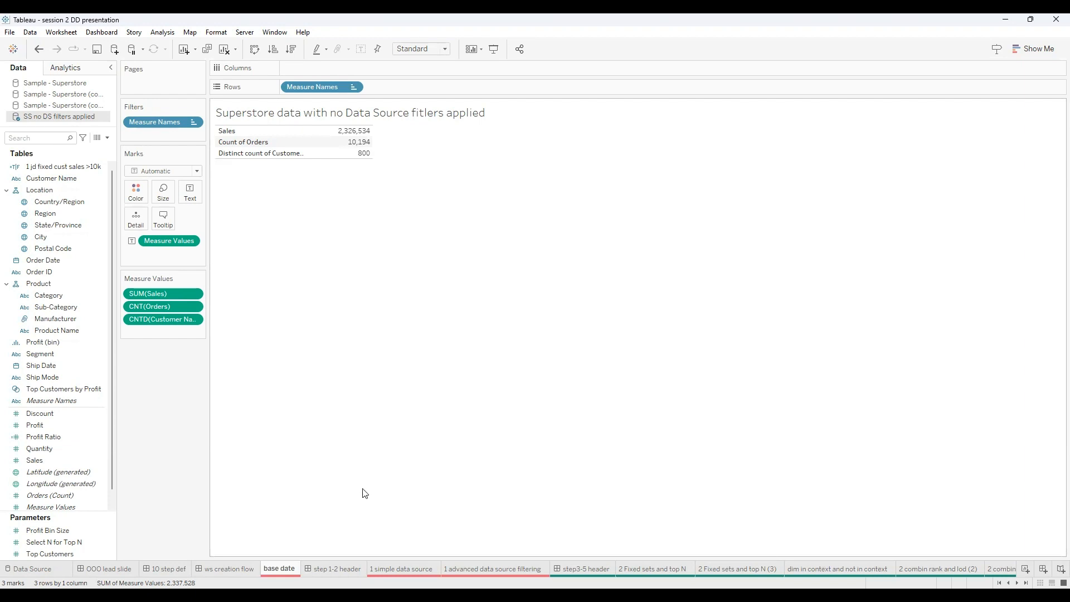
Show the step 1-2 header dashboard and the 1 simple data source worksheet
{"action": "left_click", "coordinate": [333, 569]}
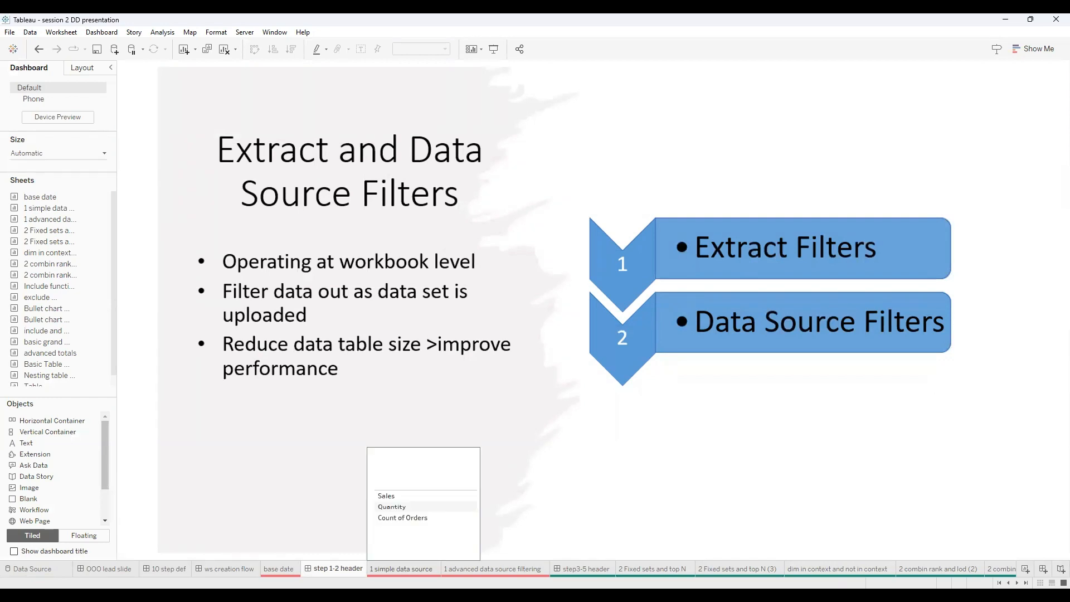
{"action": "left_click", "coordinate": [408, 568]}
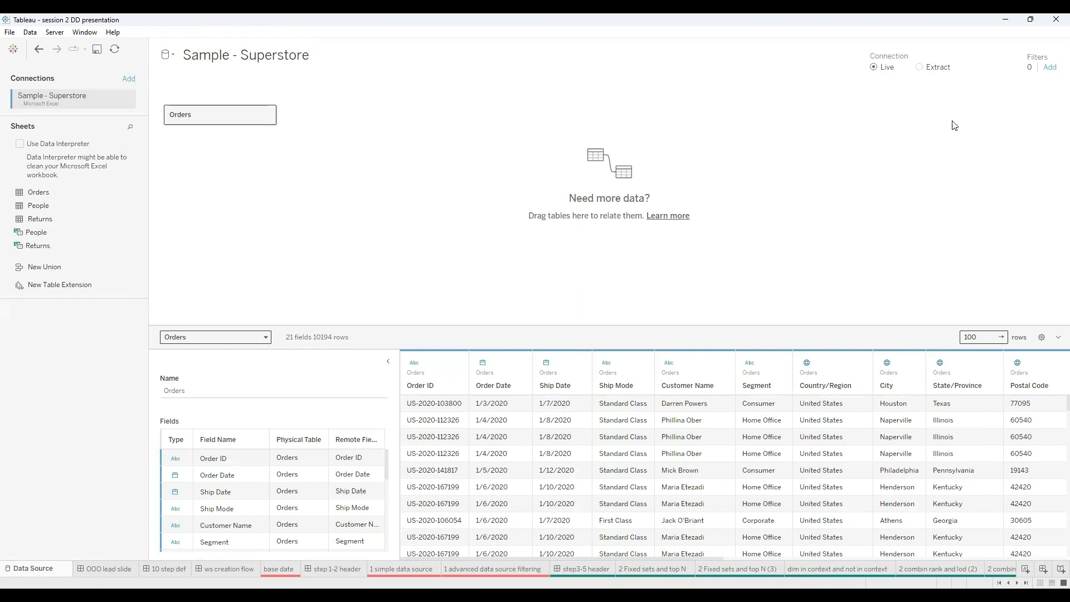
Add a data source filter on the years of Order Date keeping only 2023, and view the 1 simple data source worksheet
{"action": "left_click", "coordinate": [1049, 68]}
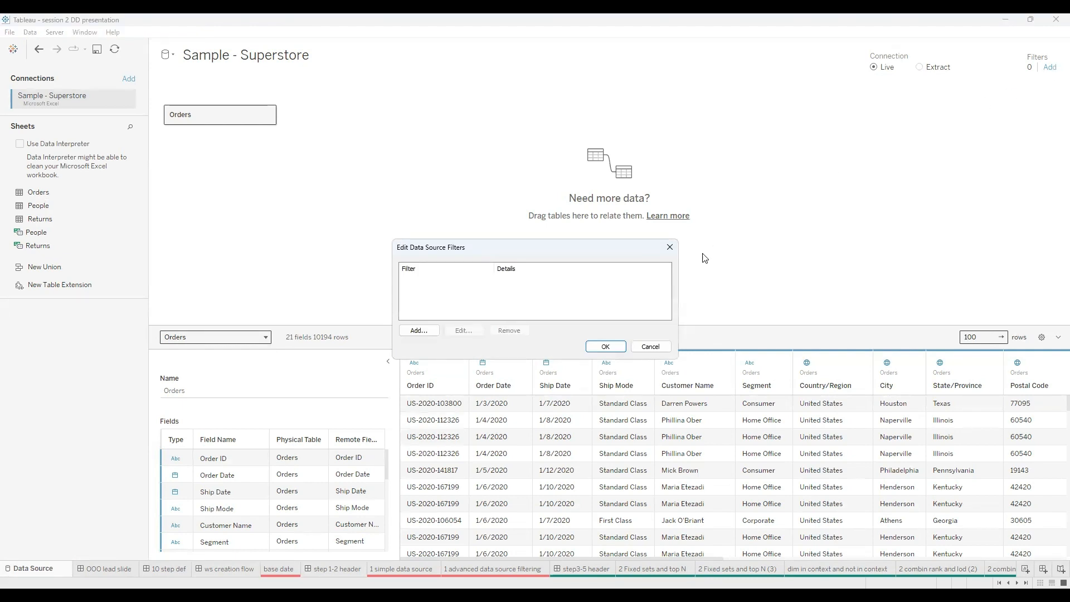
{"action": "left_click", "coordinate": [418, 331]}
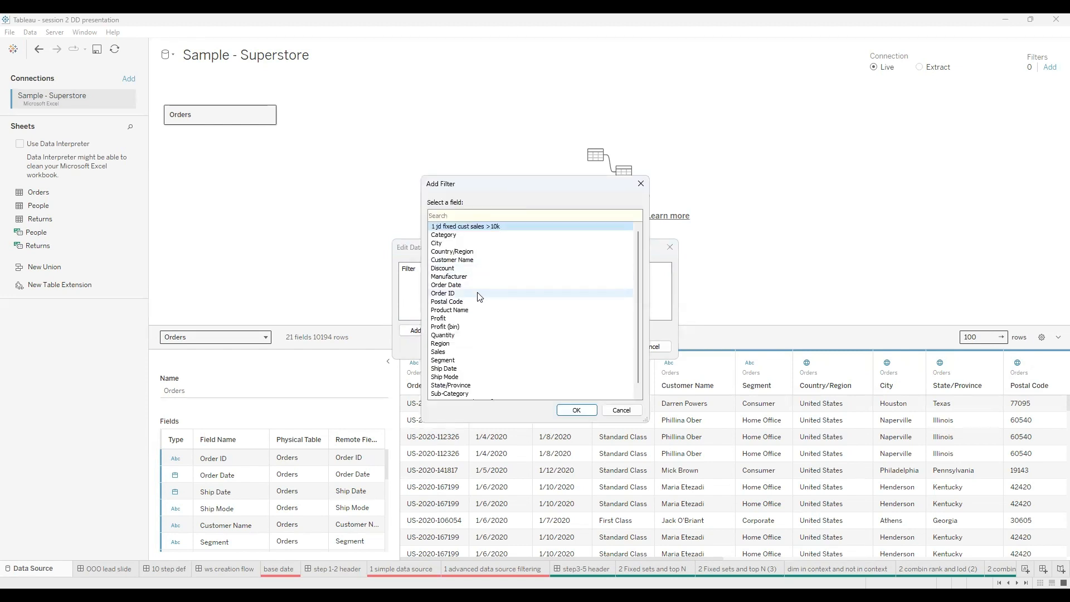
{"action": "left_click", "coordinate": [451, 286]}
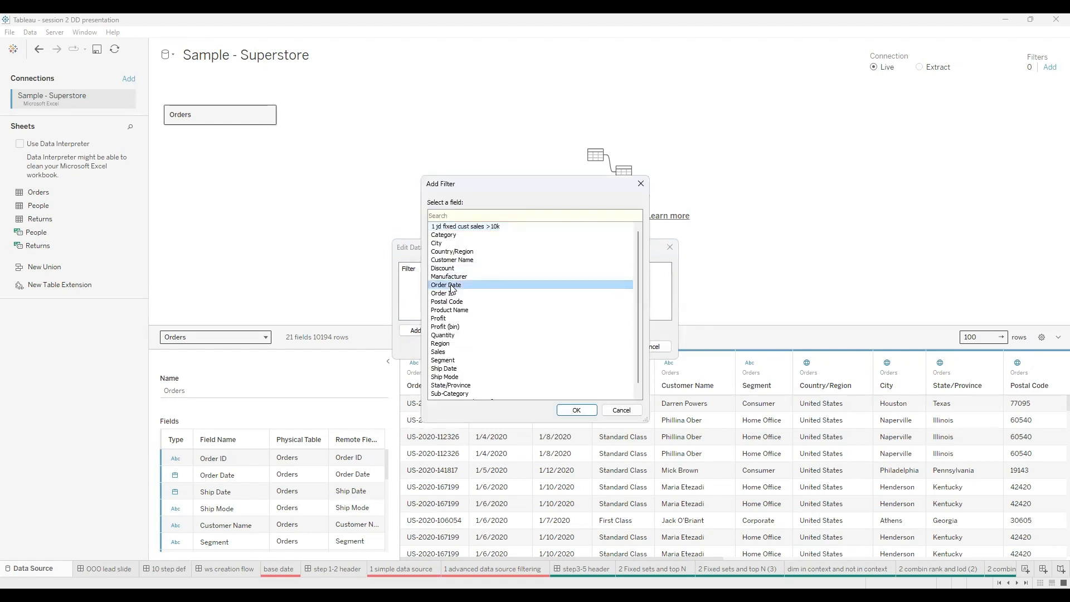
{"action": "left_click", "coordinate": [576, 411]}
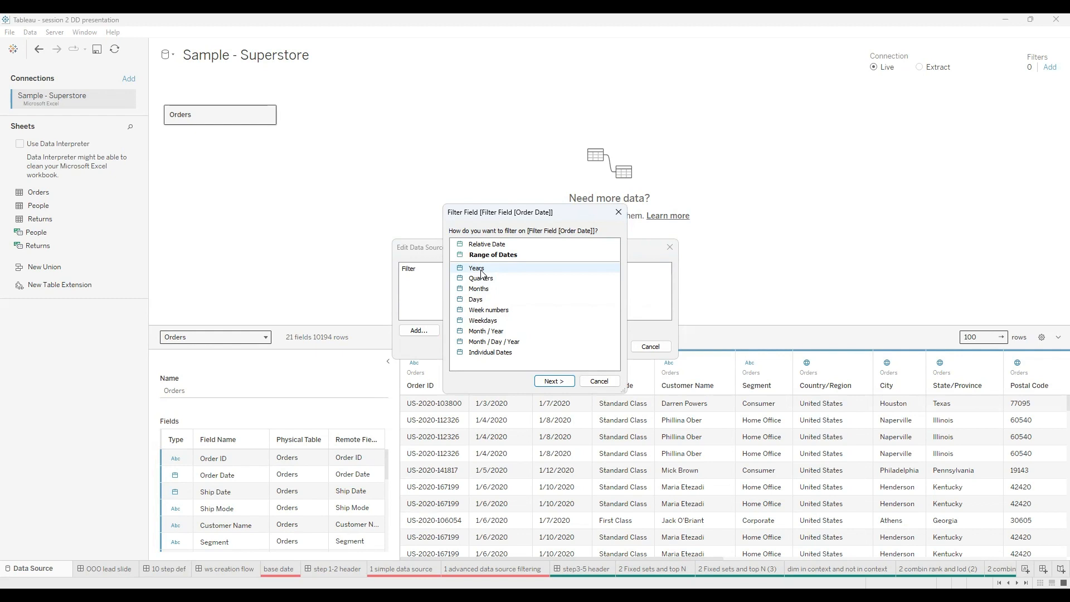
{"action": "left_click", "coordinate": [481, 270]}
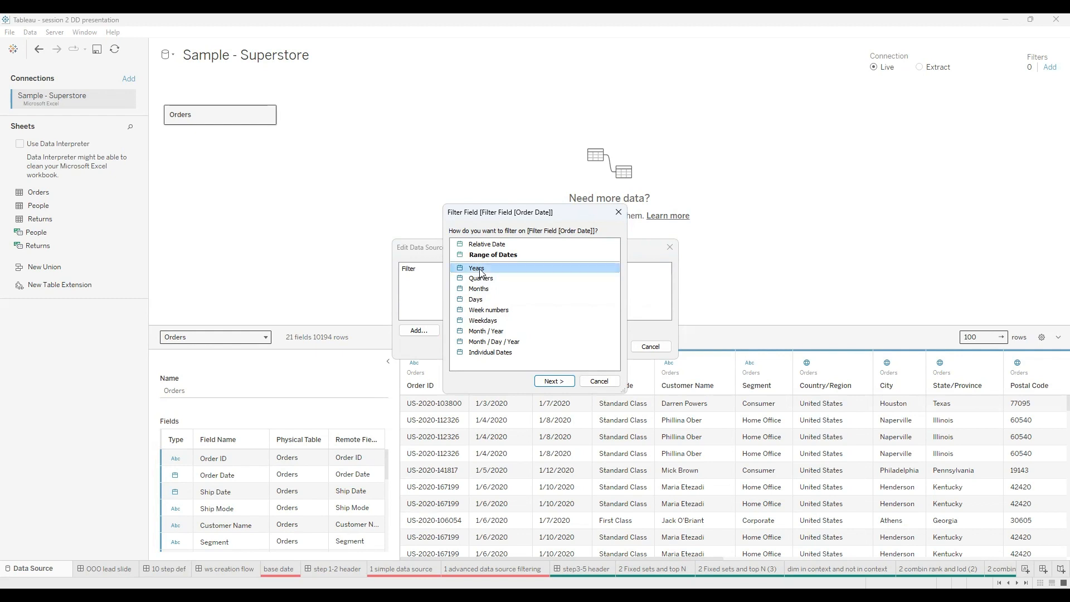
{"action": "left_click", "coordinate": [546, 383]}
{"action": "left_click", "coordinate": [432, 248]}
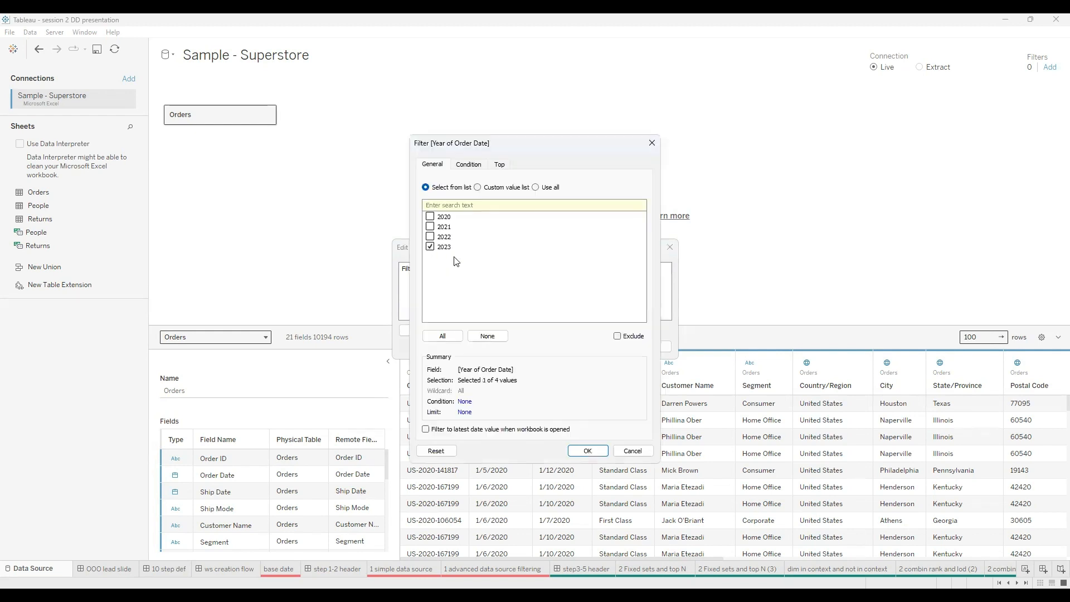
{"action": "left_click", "coordinate": [589, 453]}
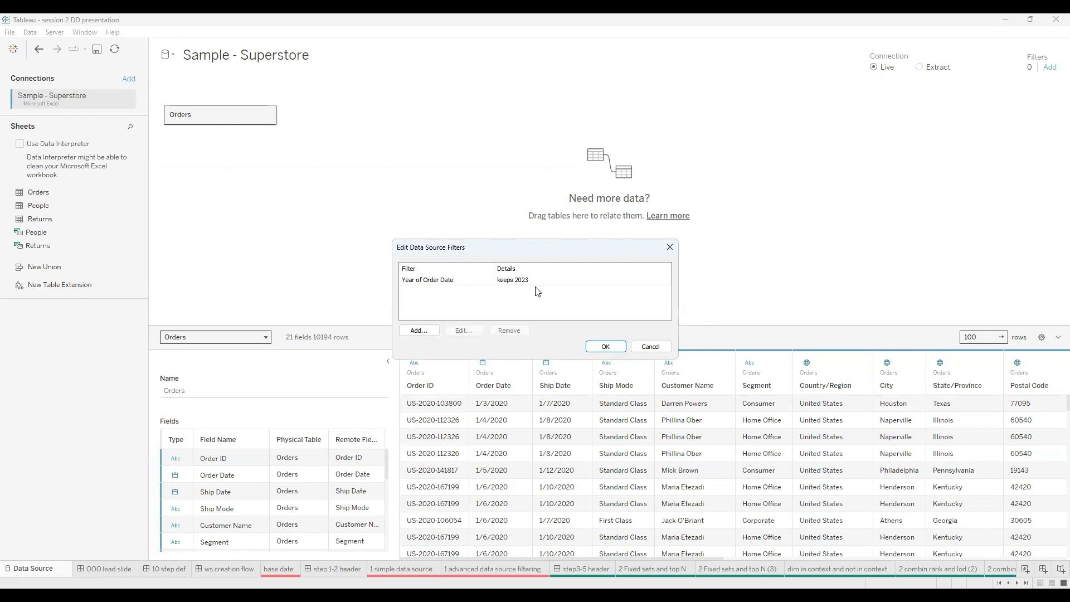
{"action": "left_click", "coordinate": [605, 347]}
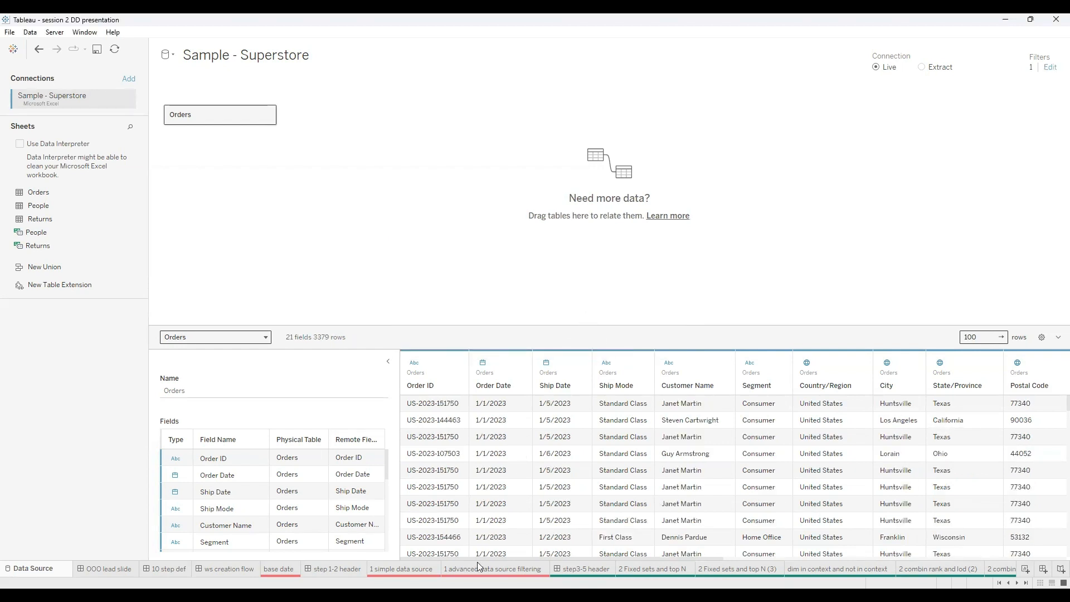
{"action": "left_click", "coordinate": [400, 569]}
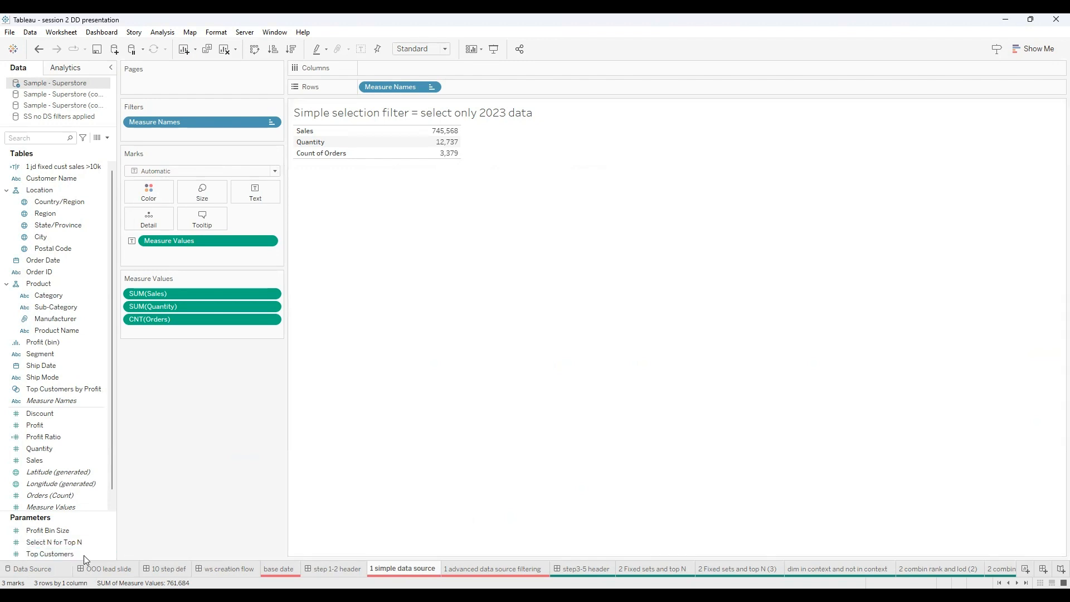
Remove the Year of Order Date filter from the data source and check the 1 simple data source worksheet
{"action": "left_click", "coordinate": [33, 568]}
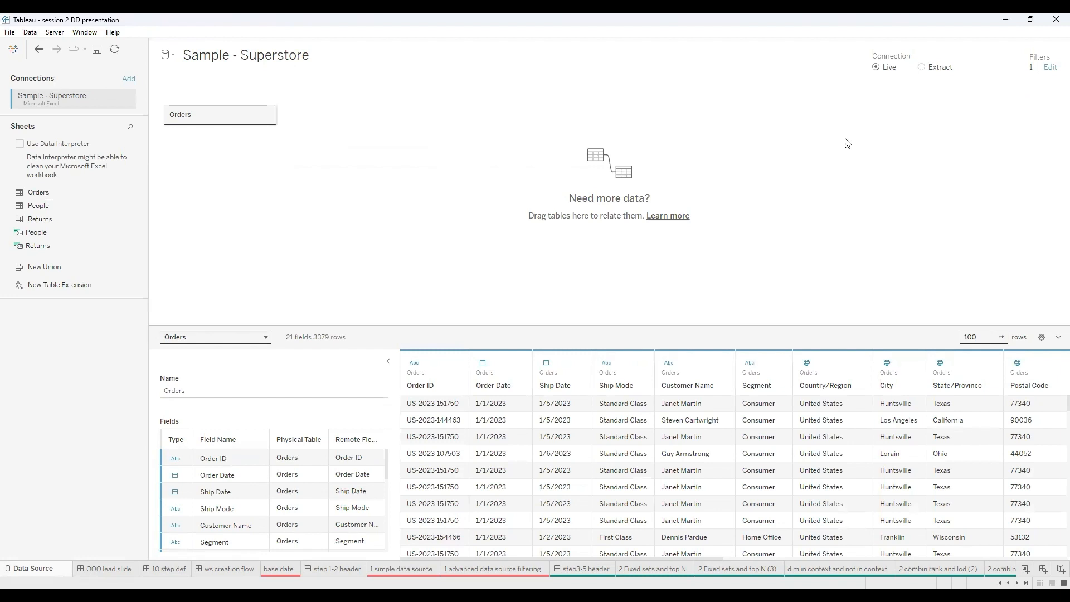
{"action": "left_click", "coordinate": [1050, 68]}
{"action": "left_click", "coordinate": [451, 282]}
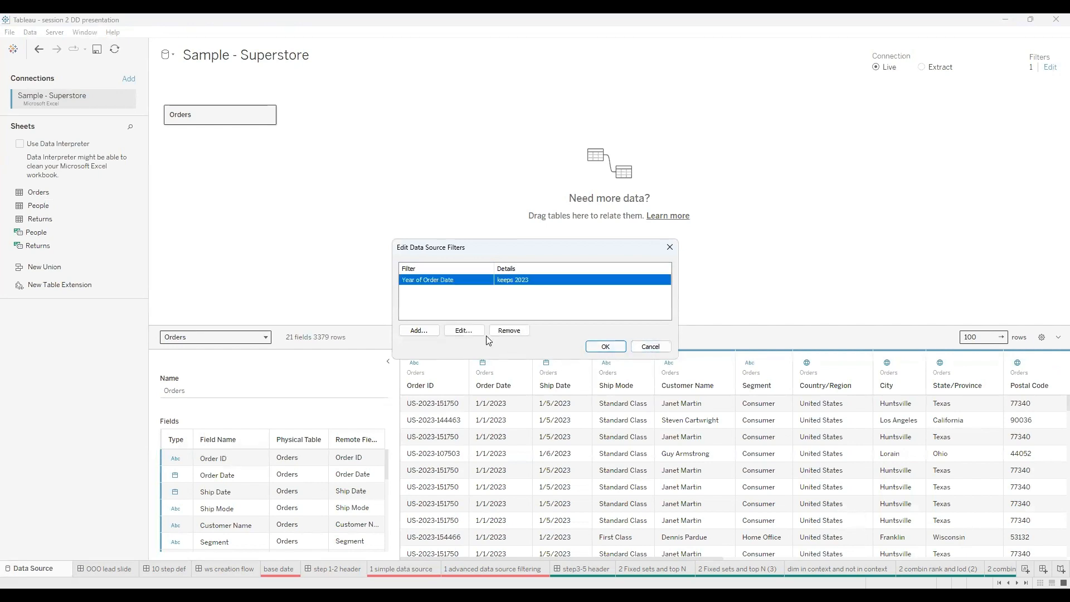
{"action": "left_click", "coordinate": [508, 330]}
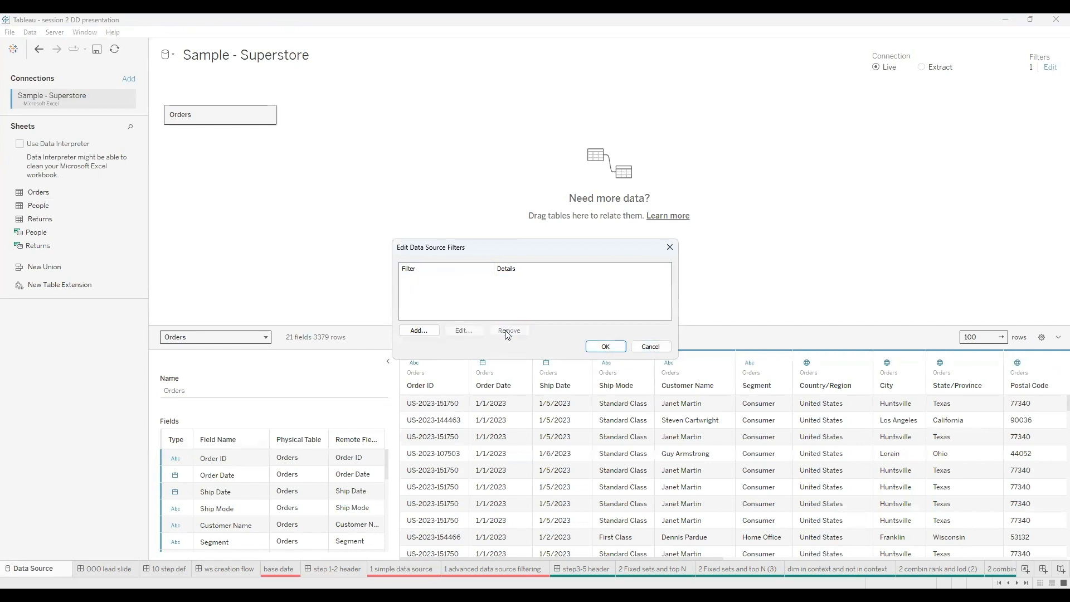
{"action": "left_click", "coordinate": [601, 346]}
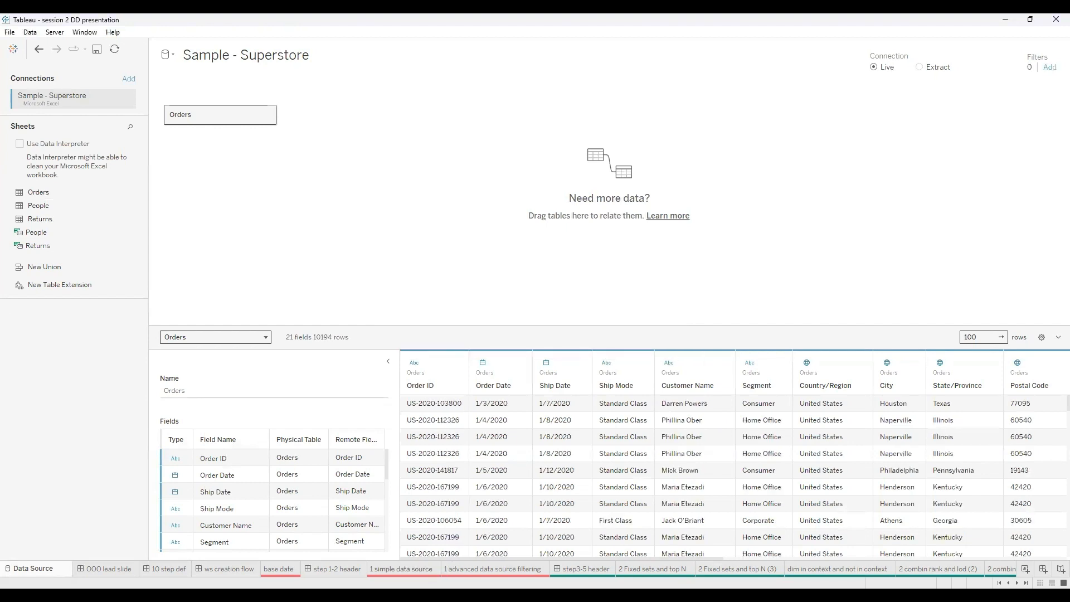
{"action": "left_click", "coordinate": [402, 568]}
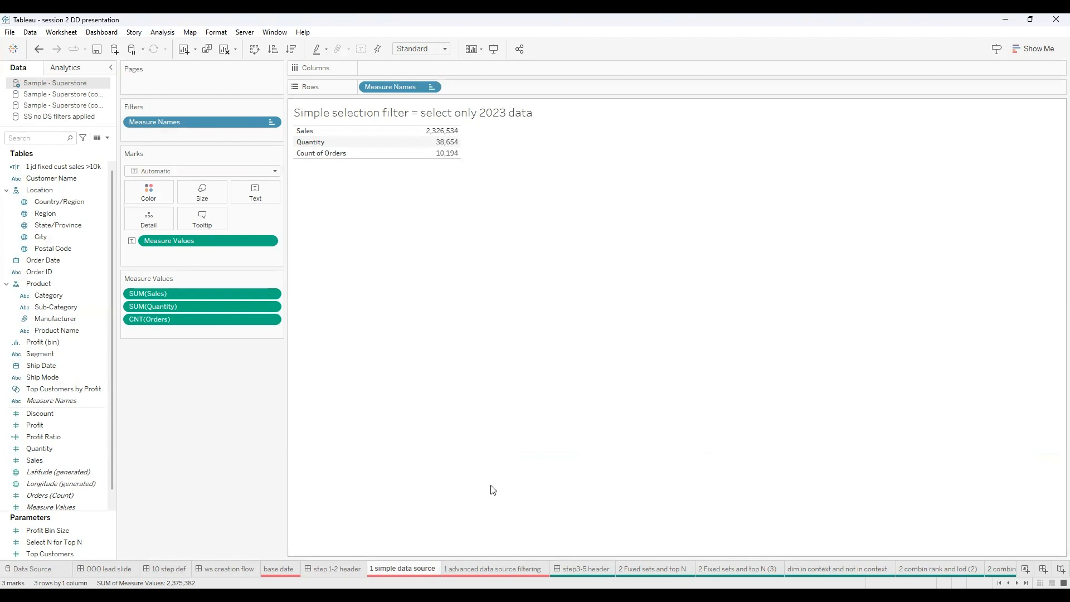
On the 1 advanced data source filtering worksheet, find the 1 jd fixed cust sales >10k field and examine its formula
{"action": "left_click", "coordinate": [482, 568]}
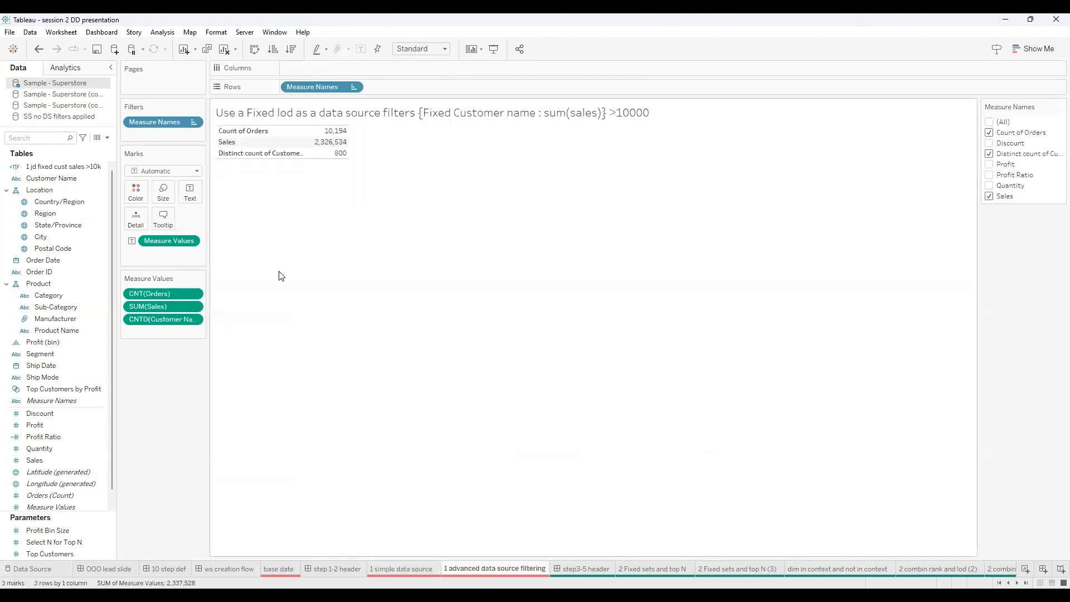
{"action": "left_click", "coordinate": [21, 137]}
{"action": "type", "text": "1"}
{"action": "left_click", "coordinate": [62, 166]}
{"action": "right_click", "coordinate": [59, 170]}
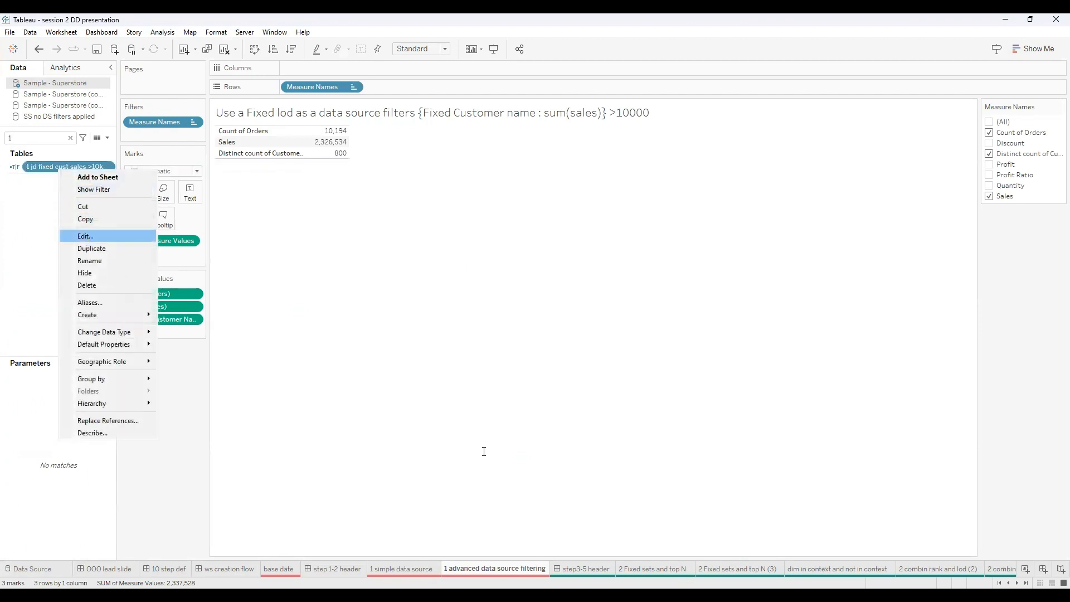
{"action": "key", "text": "Return"}
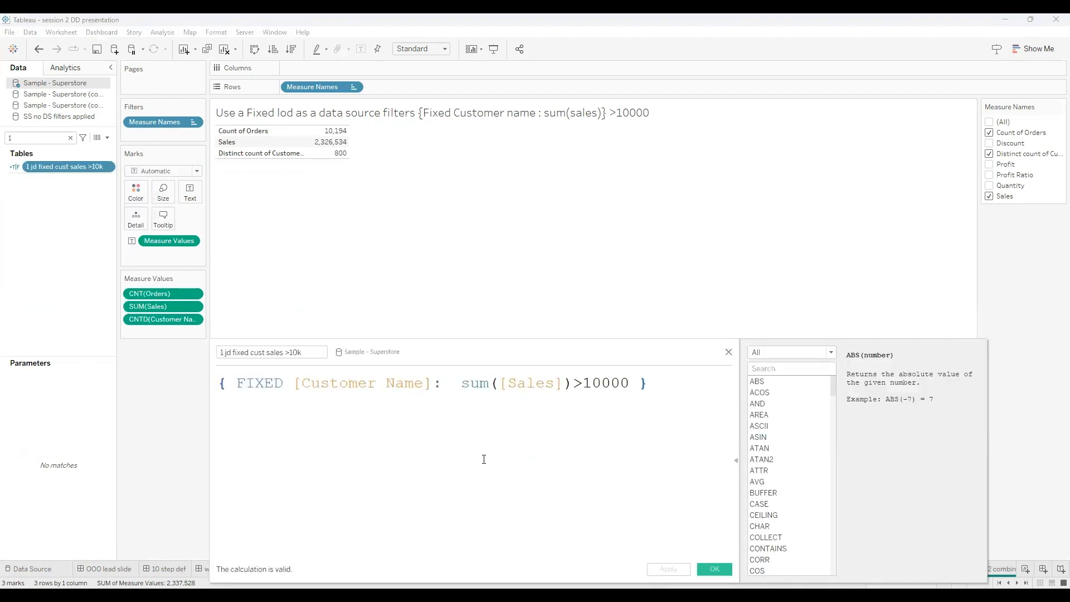
{"action": "scroll", "coordinate": [483, 459], "scroll_direction": "up", "scroll_amount": 2}
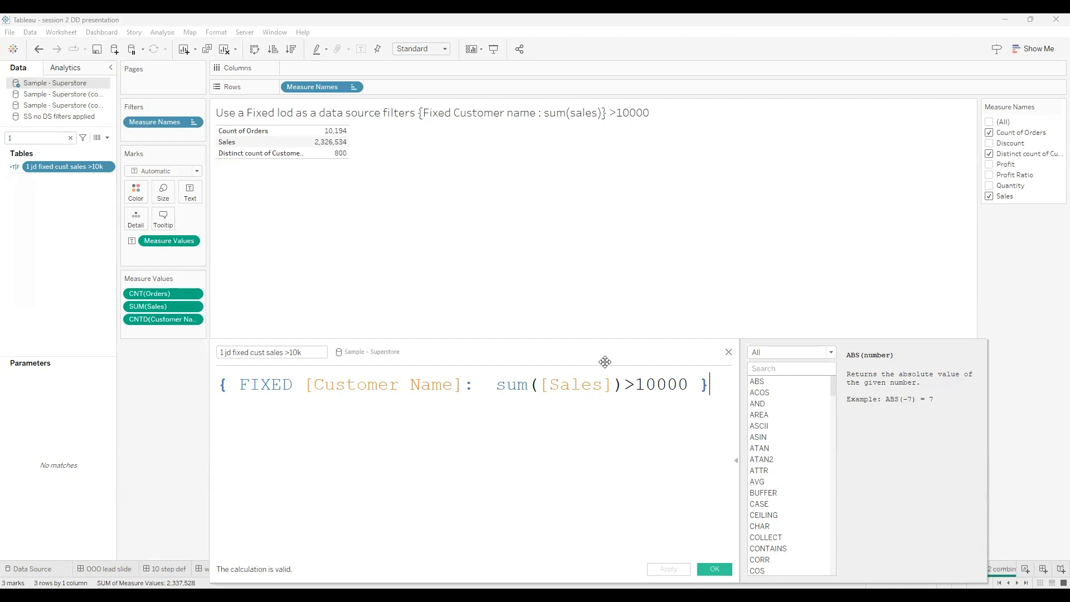
{"action": "left_click", "coordinate": [728, 352]}
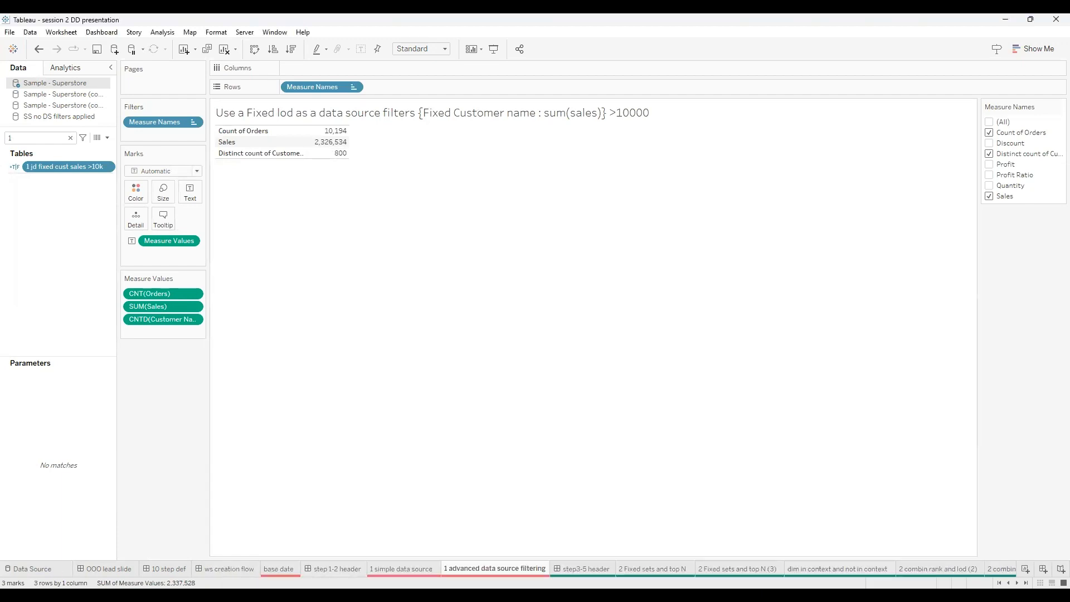
Add a data source filter on 1 jd fixed cust sales >10k that keeps only True
{"action": "left_click", "coordinate": [31, 569]}
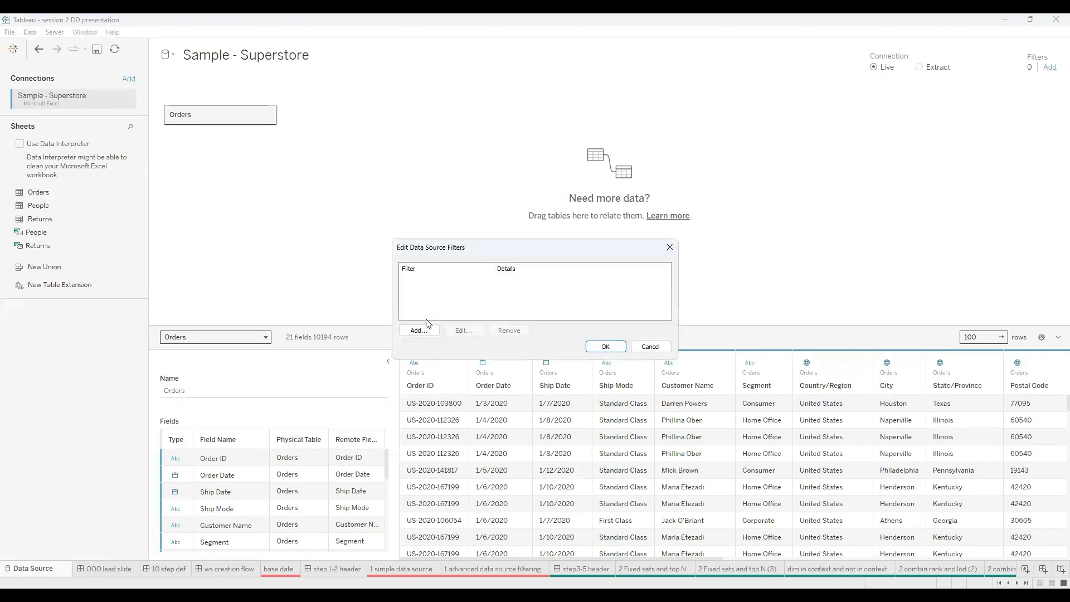
{"action": "left_click", "coordinate": [419, 331]}
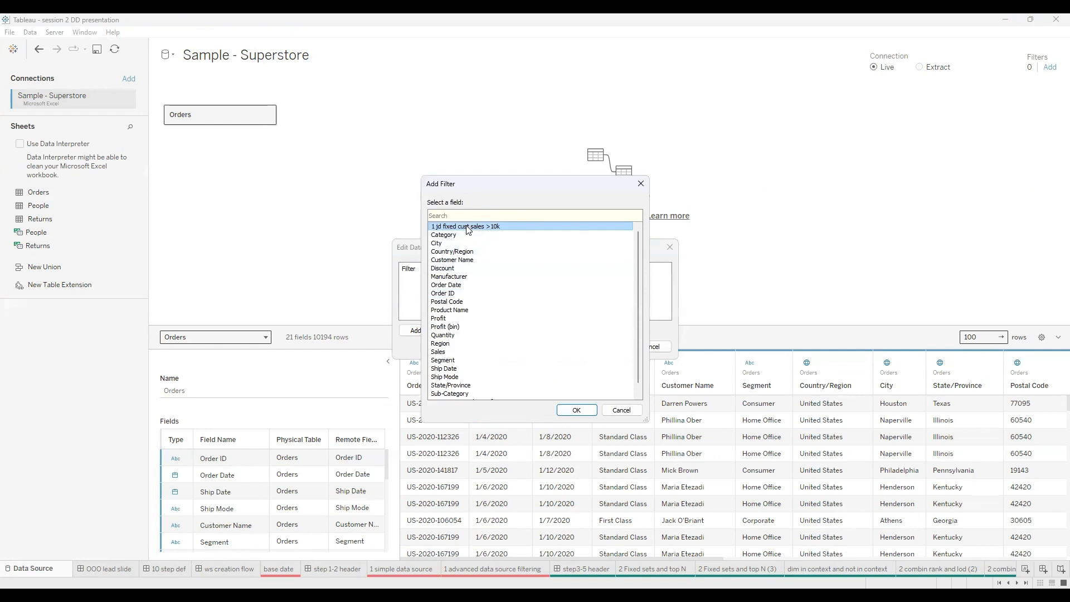
{"action": "left_click", "coordinate": [574, 413]}
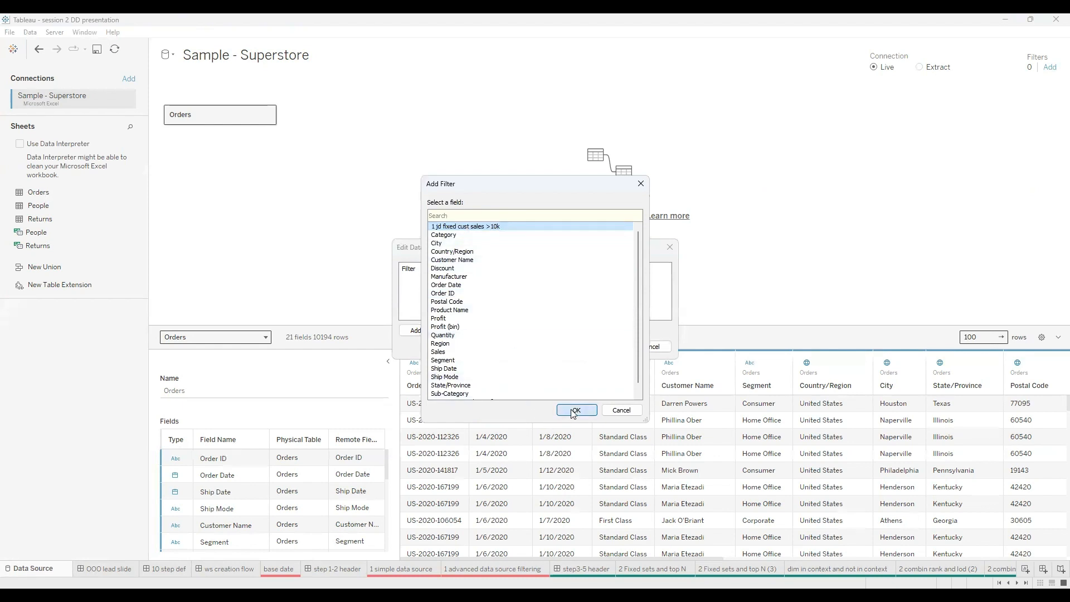
{"action": "left_click", "coordinate": [430, 233]}
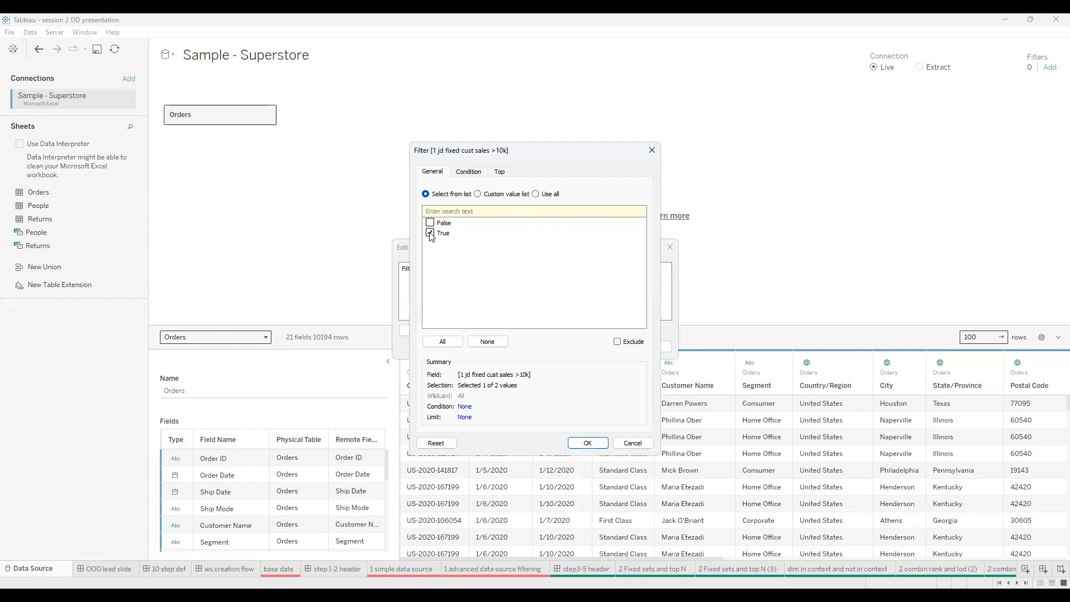
{"action": "left_click", "coordinate": [588, 444]}
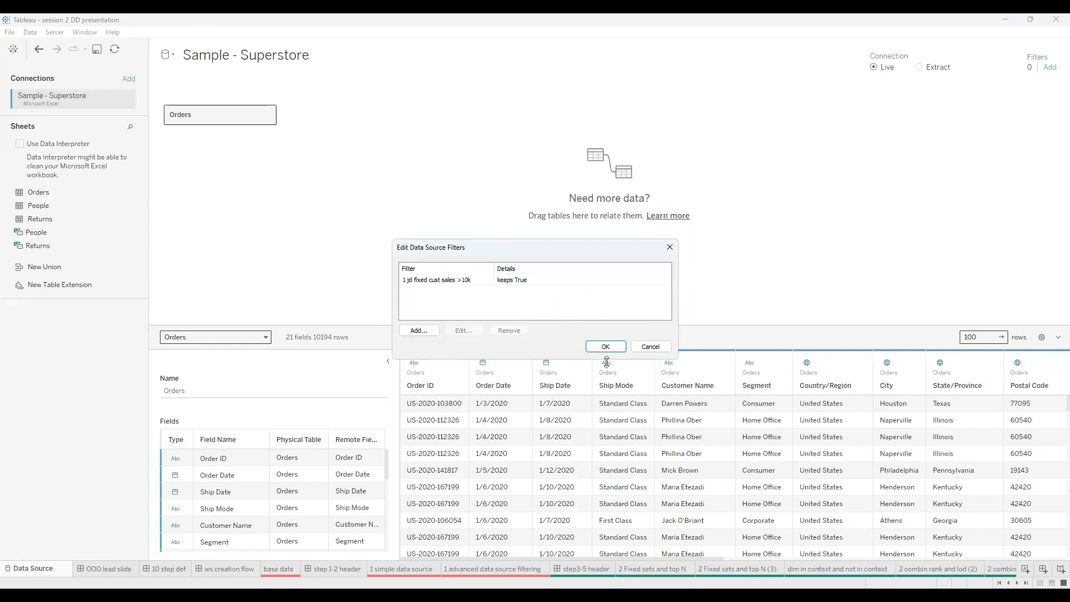
{"action": "left_click", "coordinate": [605, 347]}
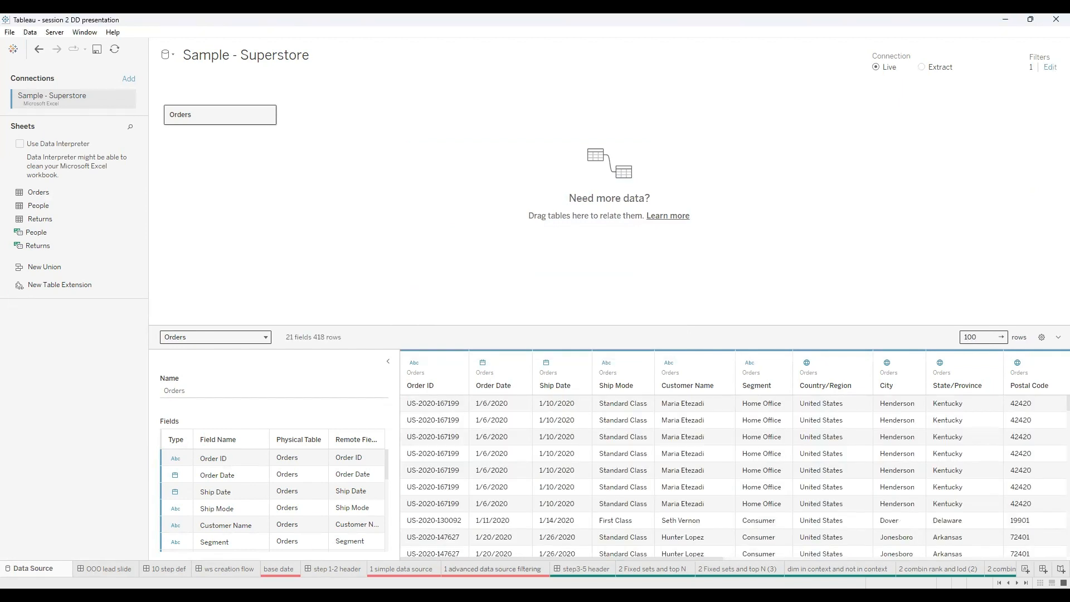
Check the totals on the 1 advanced data source filtering worksheet, and show the step3-5 header dashboard
{"action": "left_click", "coordinate": [487, 569]}
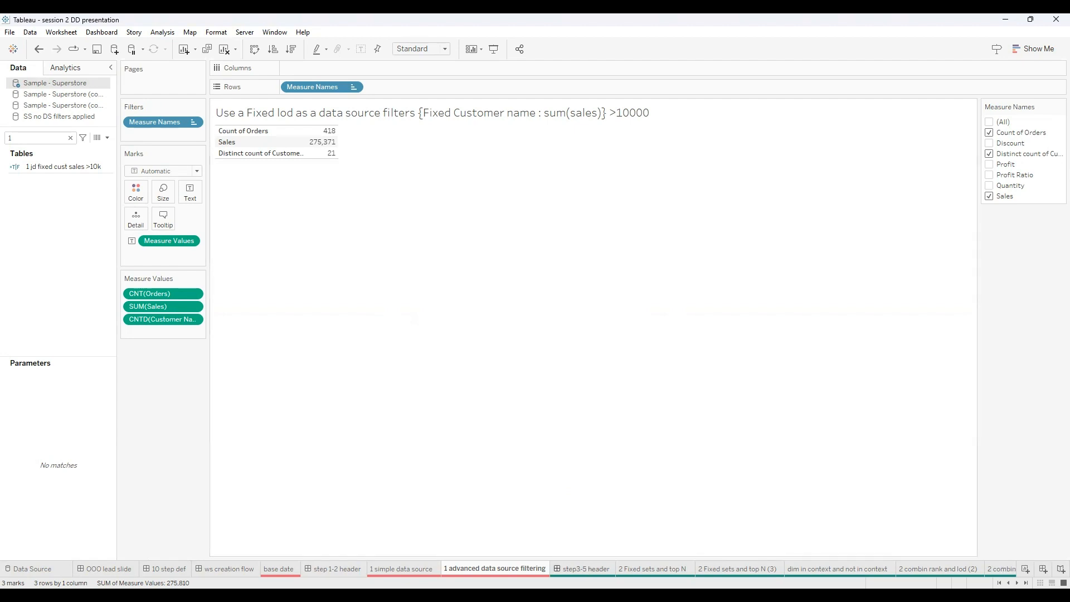
{"action": "left_click", "coordinate": [586, 568]}
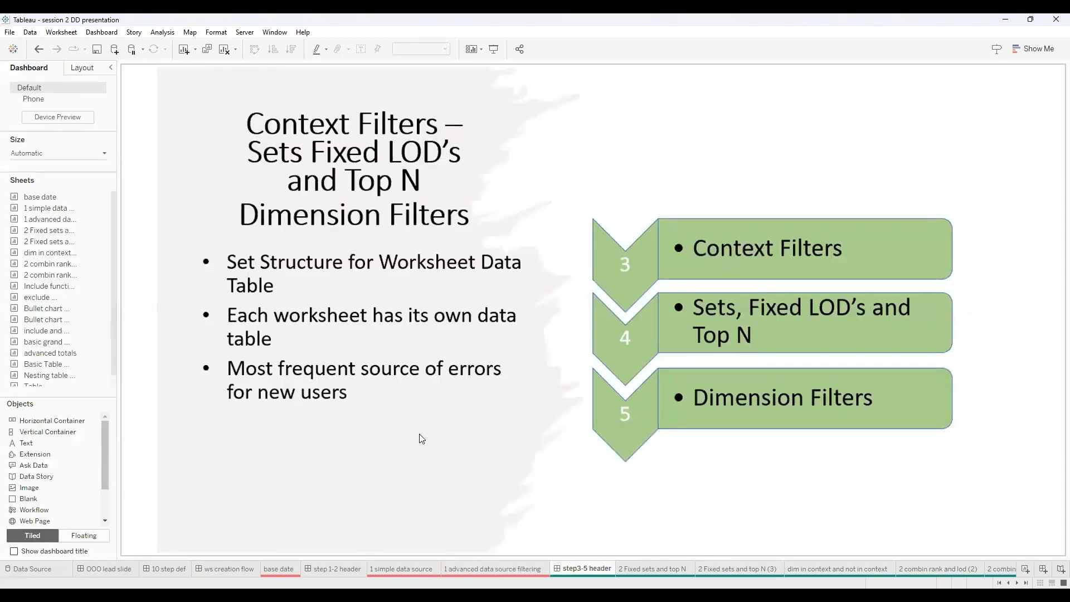
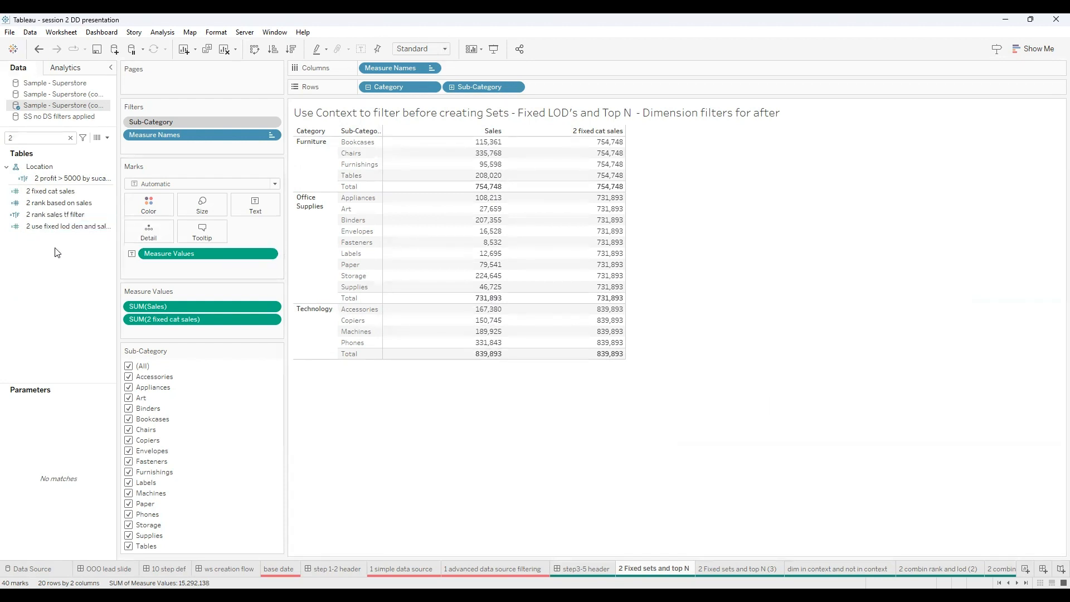
Examine the formula of the 2 fixed cat sales calculated field and close it without changes
{"action": "right_click", "coordinate": [51, 193]}
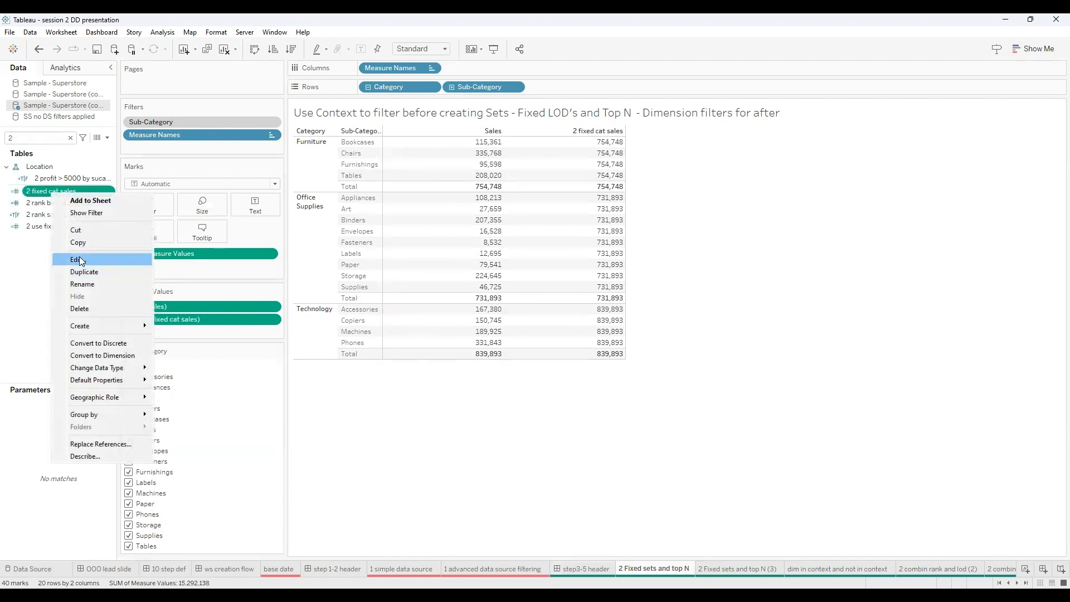
{"action": "left_click", "coordinate": [80, 260]}
{"action": "scroll", "coordinate": [476, 458], "scroll_direction": "up", "scroll_amount": 5, "text": "ctrl"}
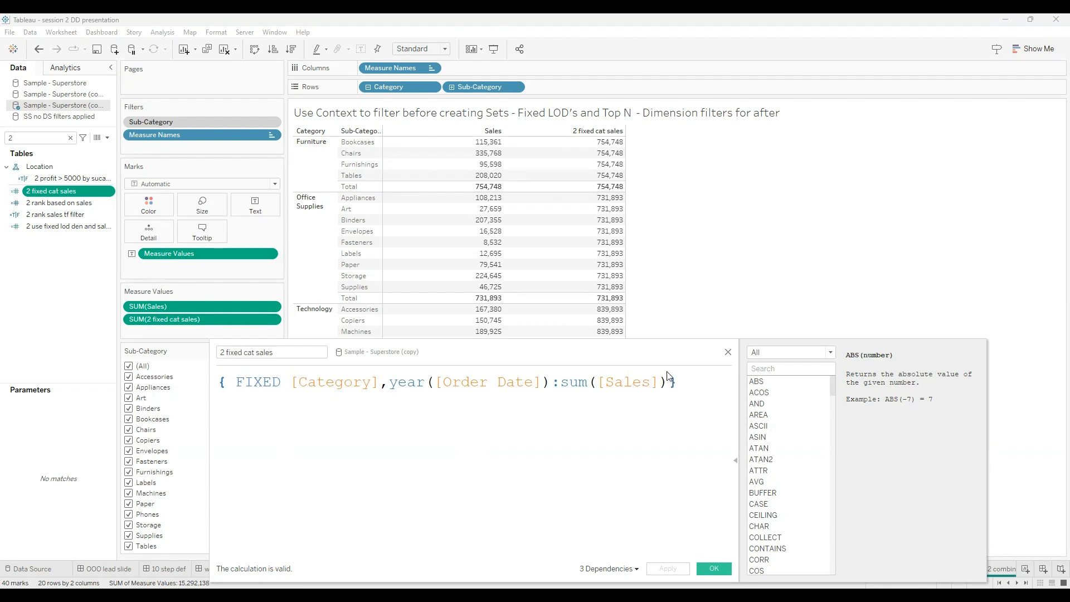
{"action": "left_click", "coordinate": [731, 354]}
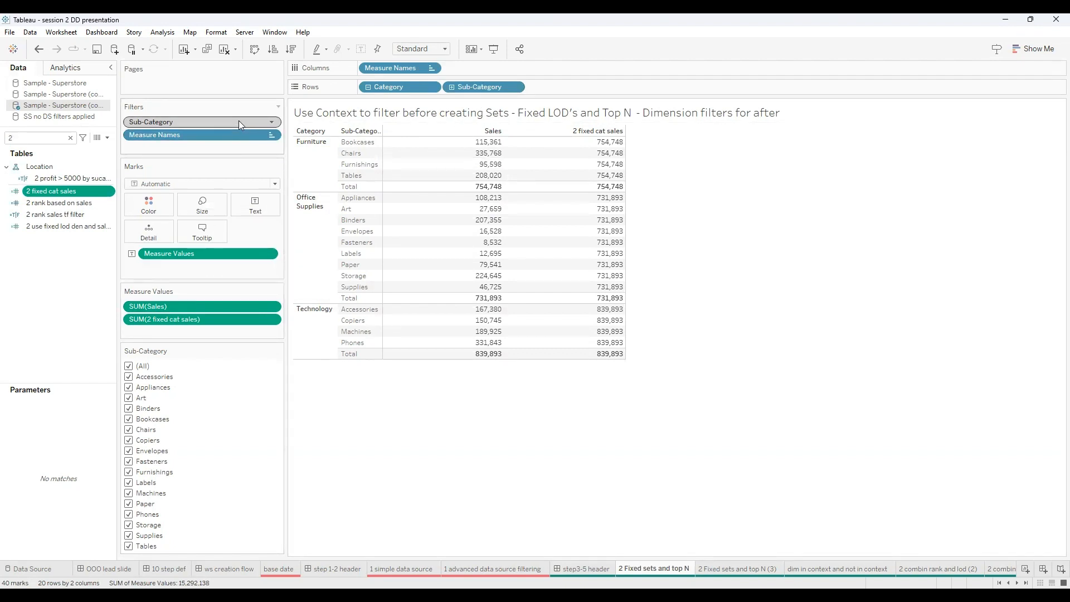
Remove the Sub-Category filter from context on the 2 Fixed sets and top N worksheet
{"action": "left_click", "coordinate": [271, 121]}
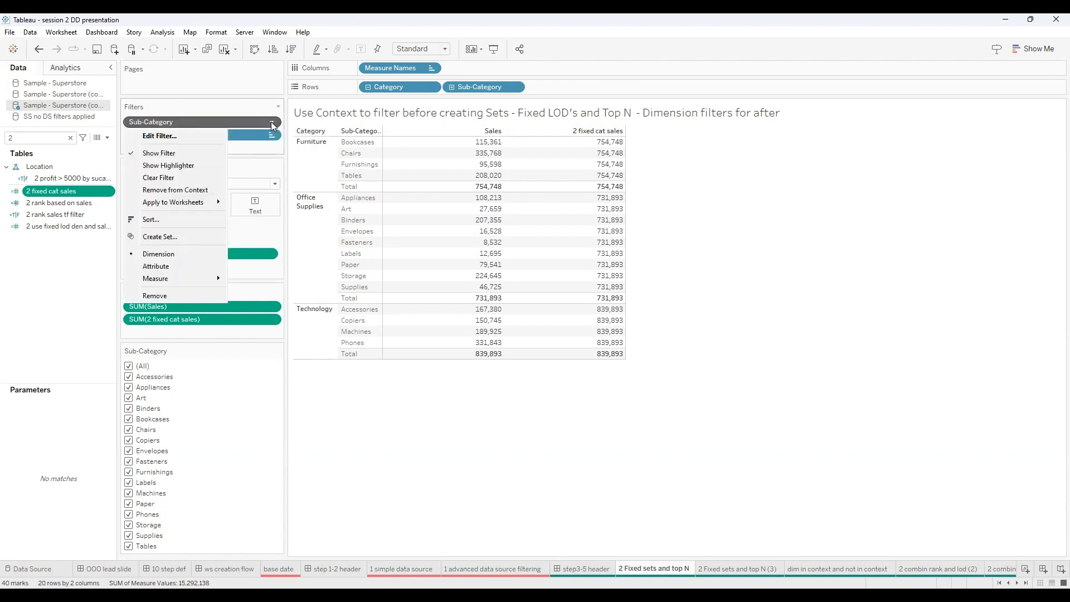
{"action": "left_click", "coordinate": [203, 190]}
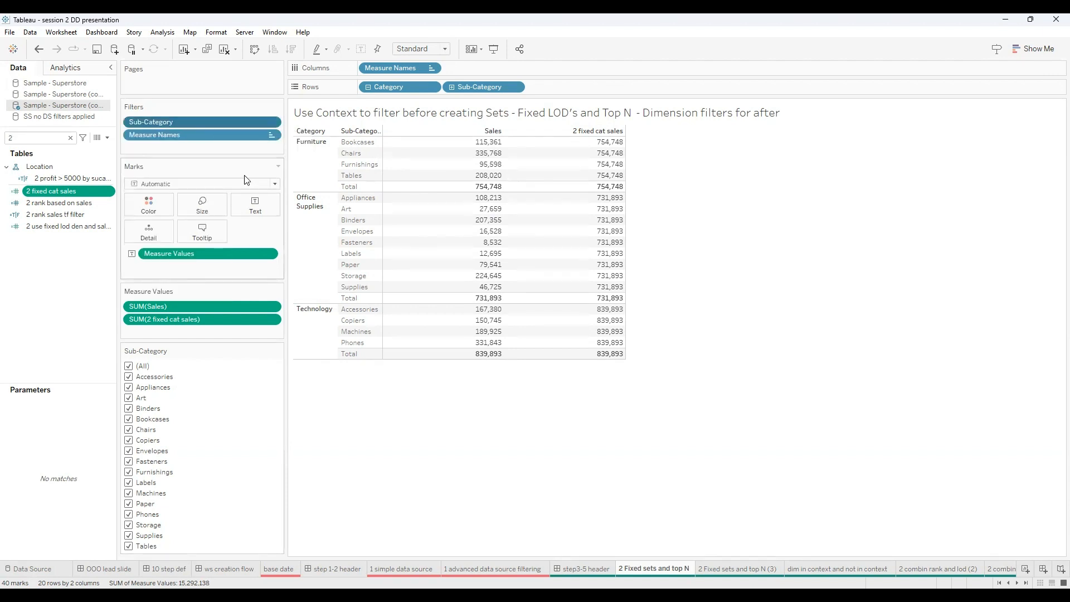
Add the Sub-Category filter to context, then show the step3-5 header dashboard and return to the 2 Fixed sets and top N worksheet
{"action": "left_click", "coordinate": [271, 122]}
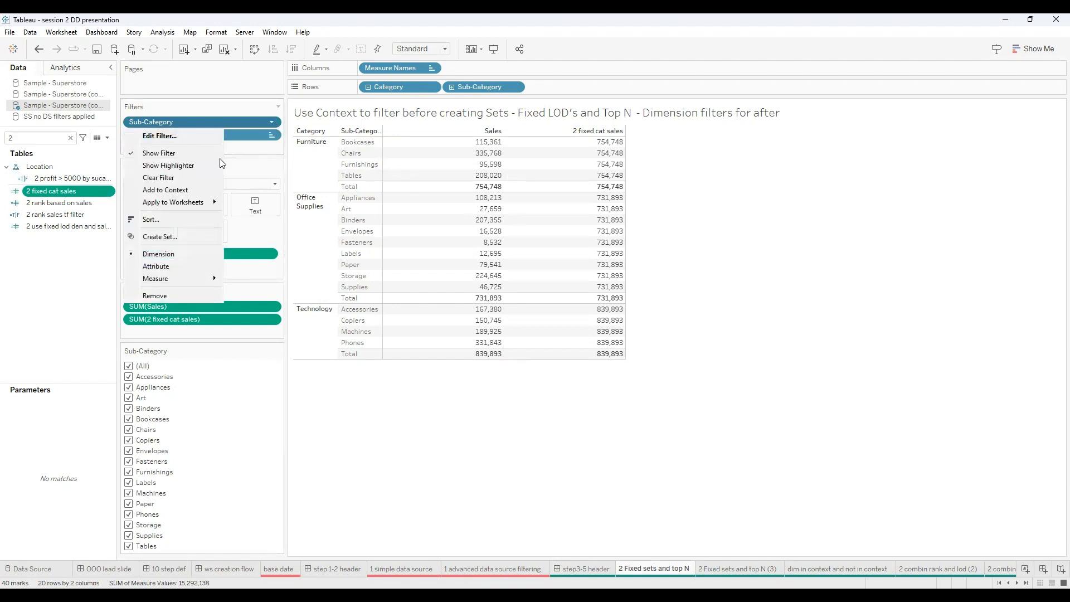
{"action": "left_click", "coordinate": [189, 191]}
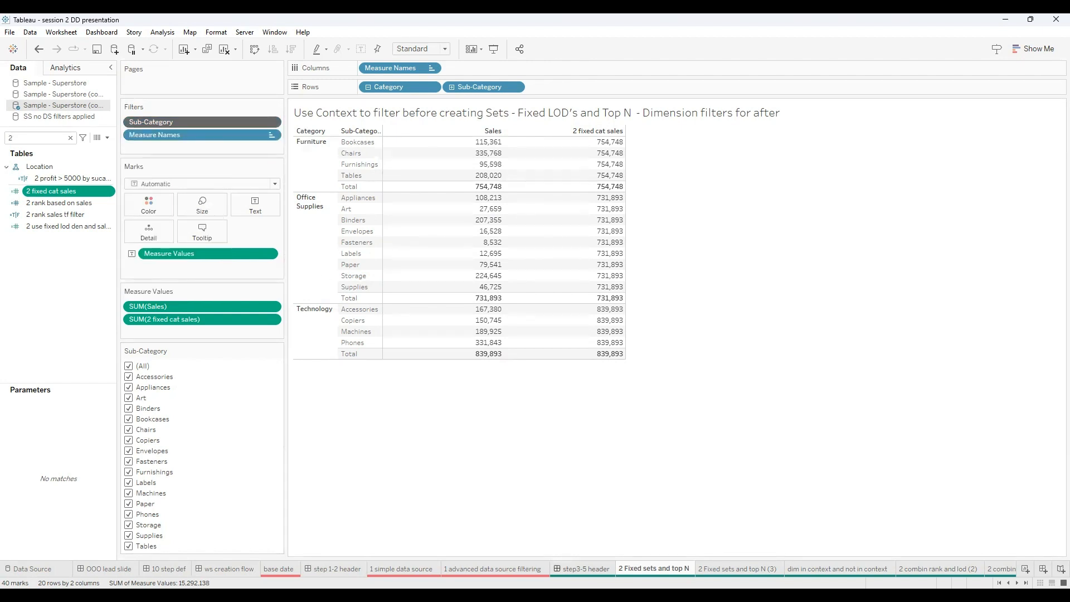
{"action": "left_click", "coordinate": [585, 568]}
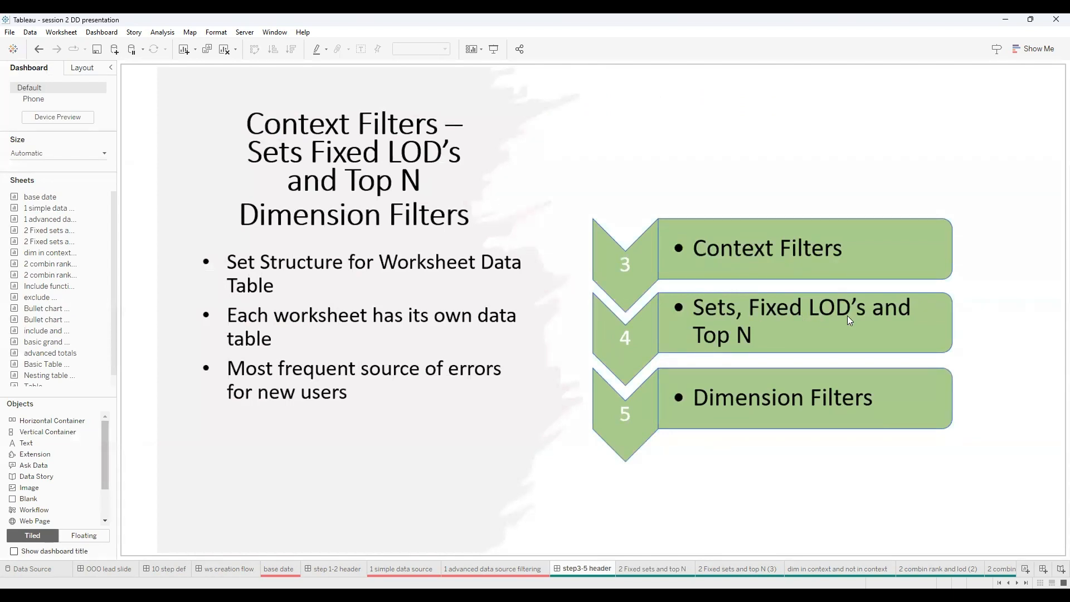
{"action": "left_click", "coordinate": [650, 568]}
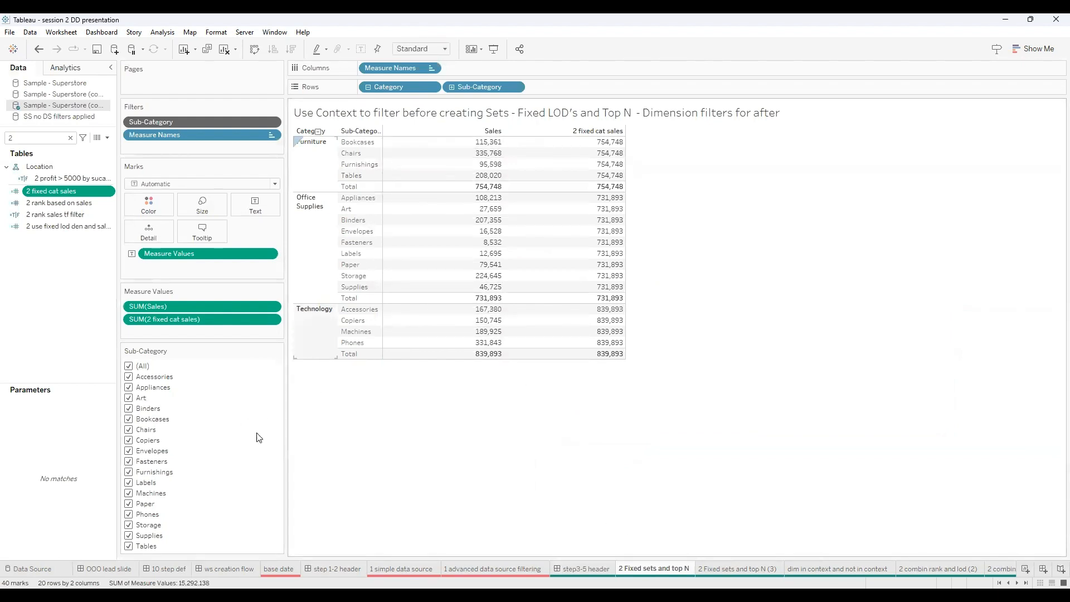
Exclude Bookcases temporarily, reselect all sub-categories, and remove the Sub-Category filter from context
{"action": "left_click", "coordinate": [129, 420]}
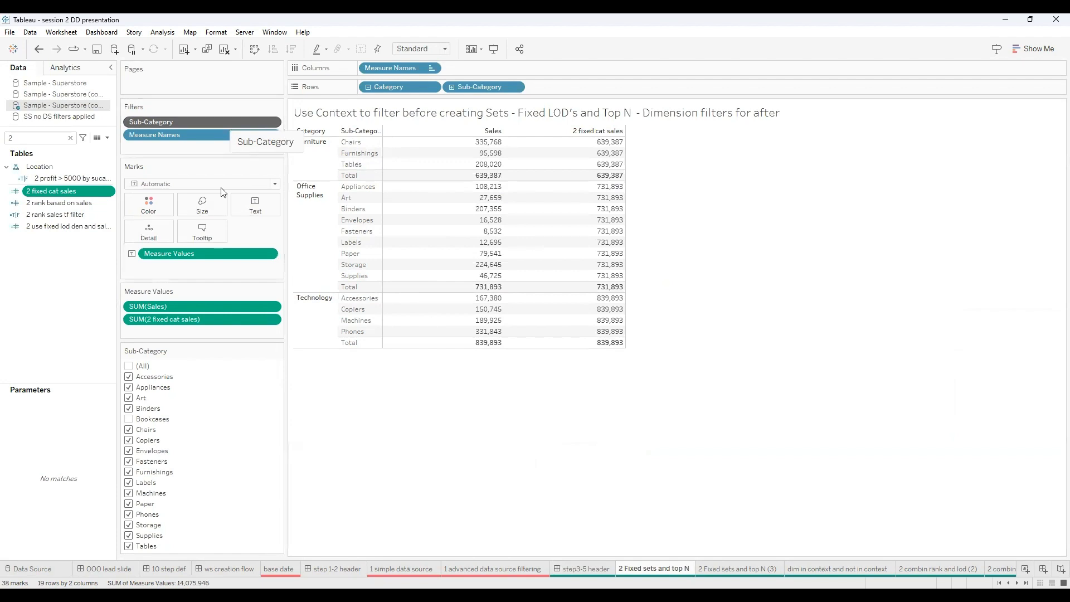
{"action": "left_click", "coordinate": [129, 366]}
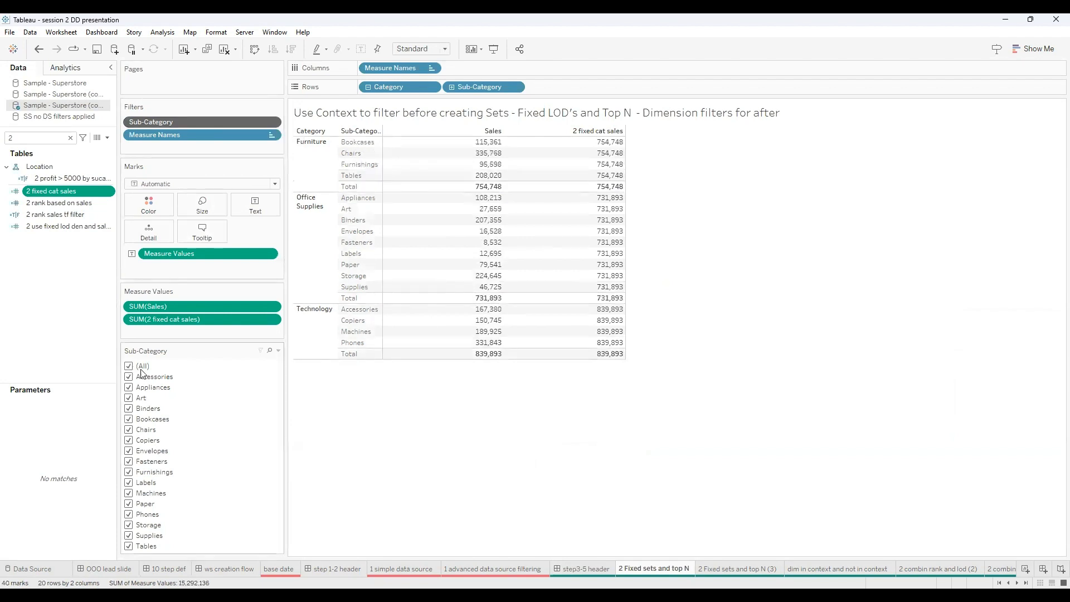
{"action": "left_click", "coordinate": [271, 123]}
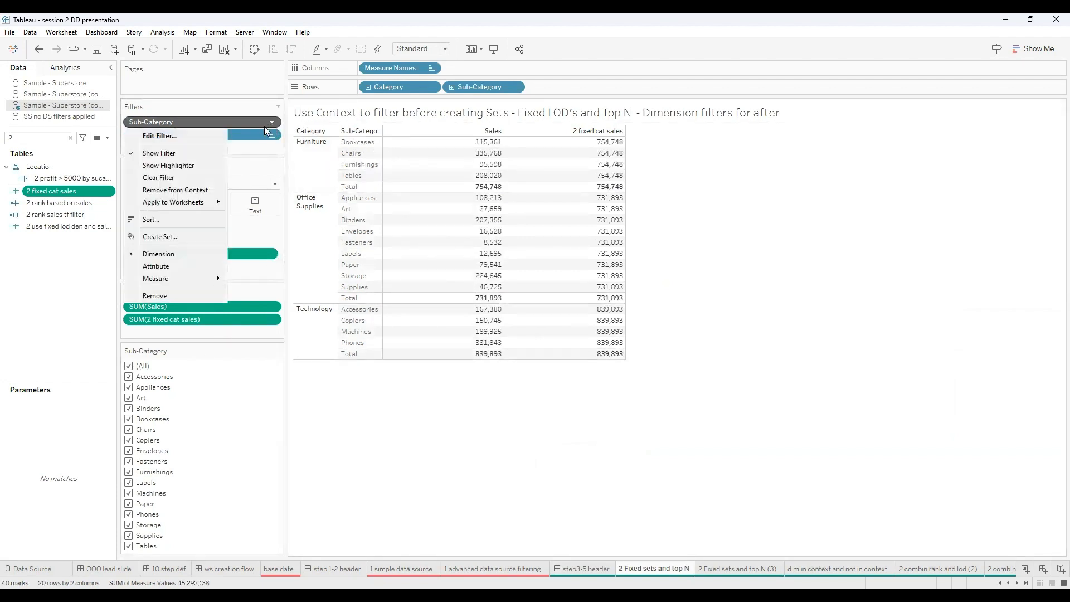
{"action": "left_click", "coordinate": [201, 195]}
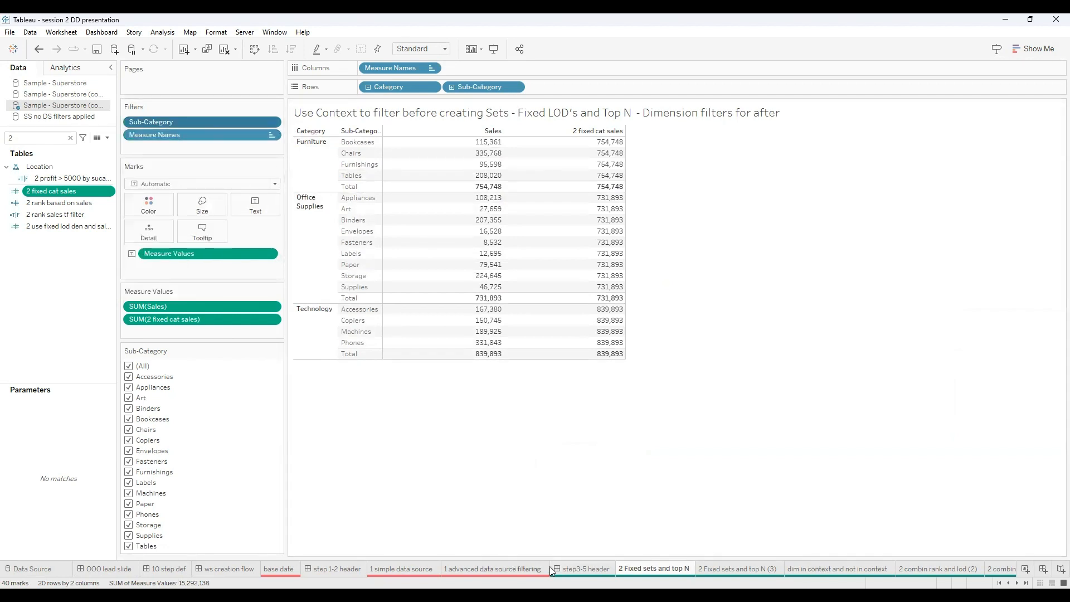
Revisit the step3-5 header dashboard, and exclude Bookcases with the Sub-Category filter on the 2 Fixed sets and top N worksheet
{"action": "left_click", "coordinate": [582, 569]}
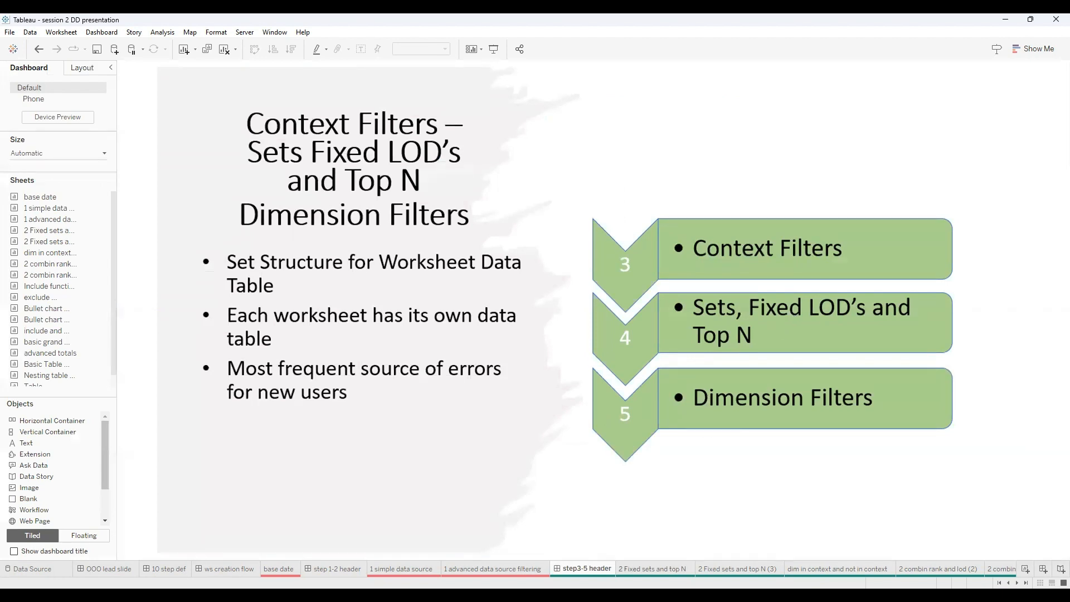
{"action": "left_click", "coordinate": [652, 568]}
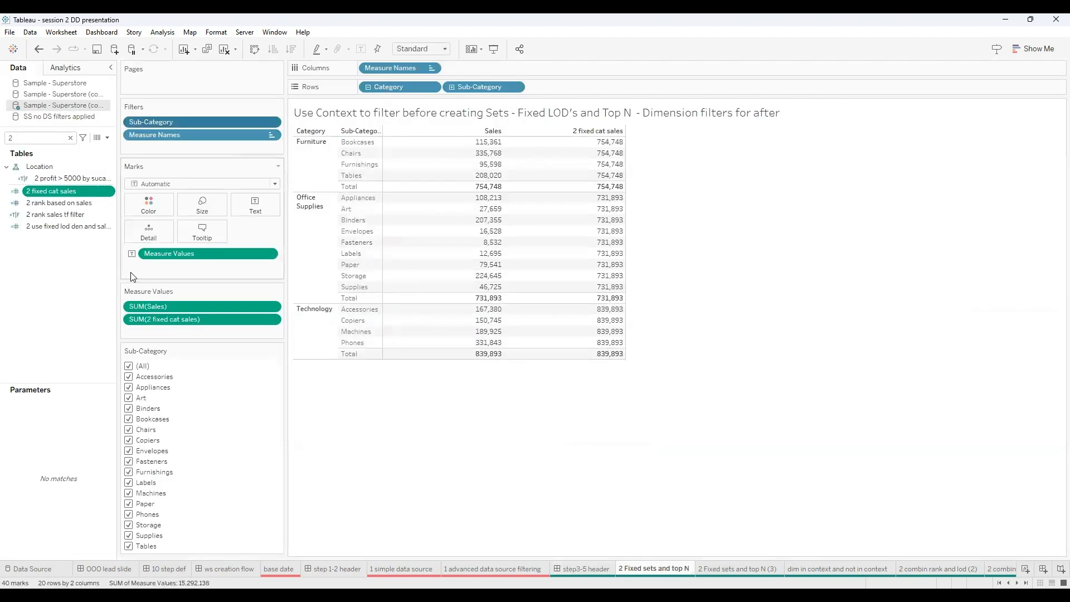
{"action": "left_click", "coordinate": [129, 421]}
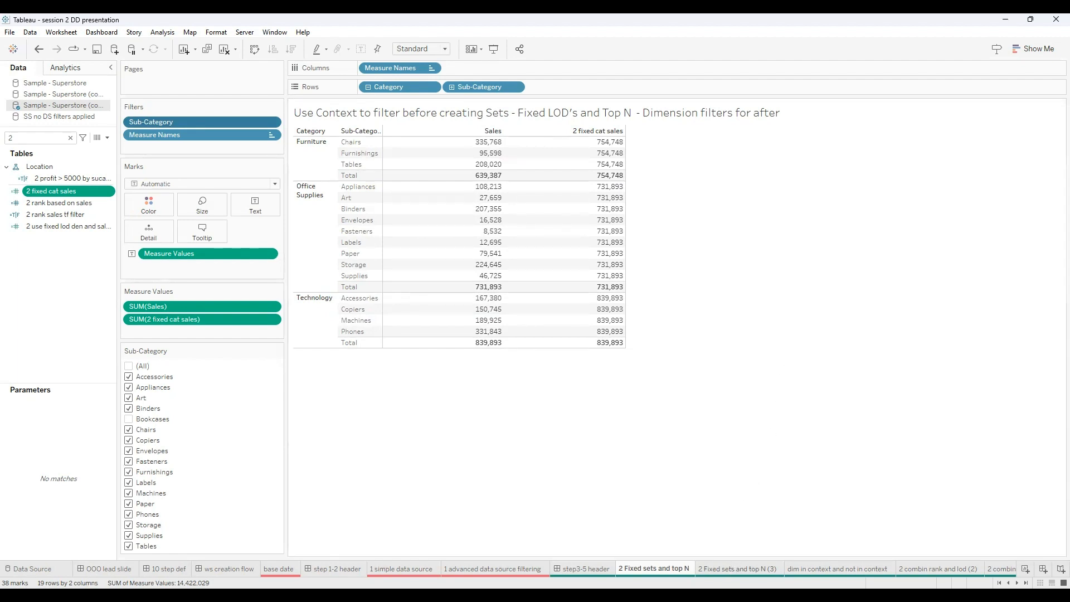
On the 2 Fixed sets and top N (3) worksheet, search the fields for "su" and examine the Sub-Category Set's Top definition without saving changes
{"action": "left_click", "coordinate": [738, 568]}
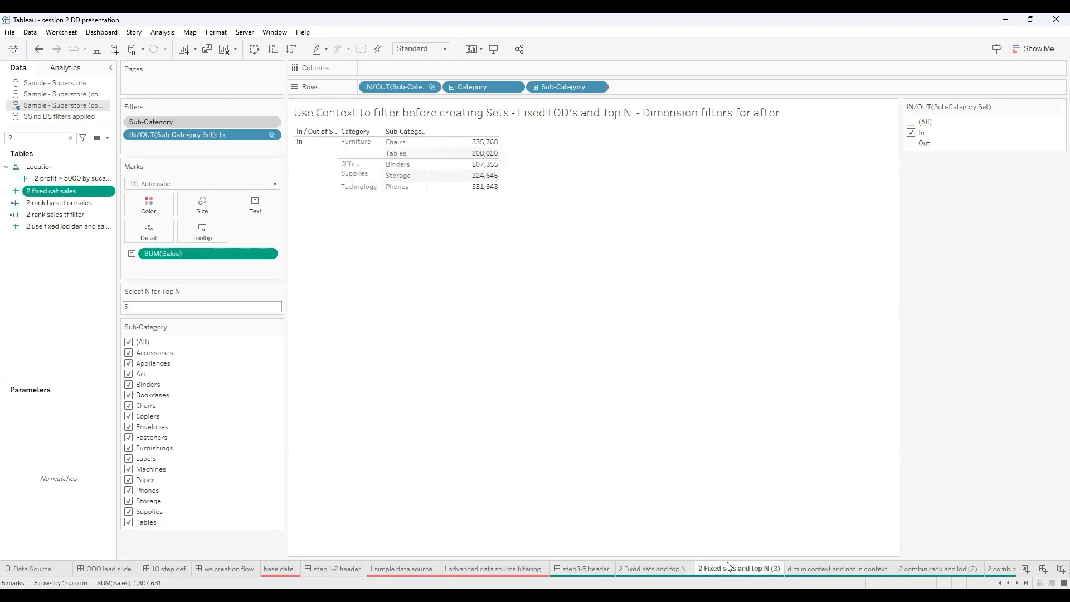
{"action": "left_click", "coordinate": [30, 138]}
{"action": "key", "text": "BackSpace"}
{"action": "type", "text": "su"}
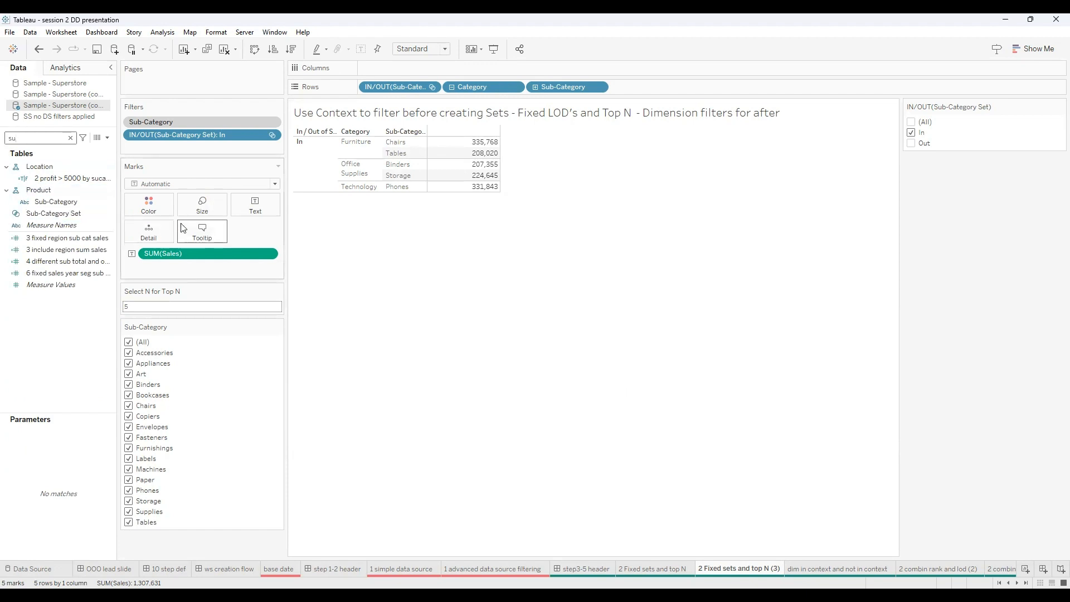
{"action": "left_click", "coordinate": [58, 214]}
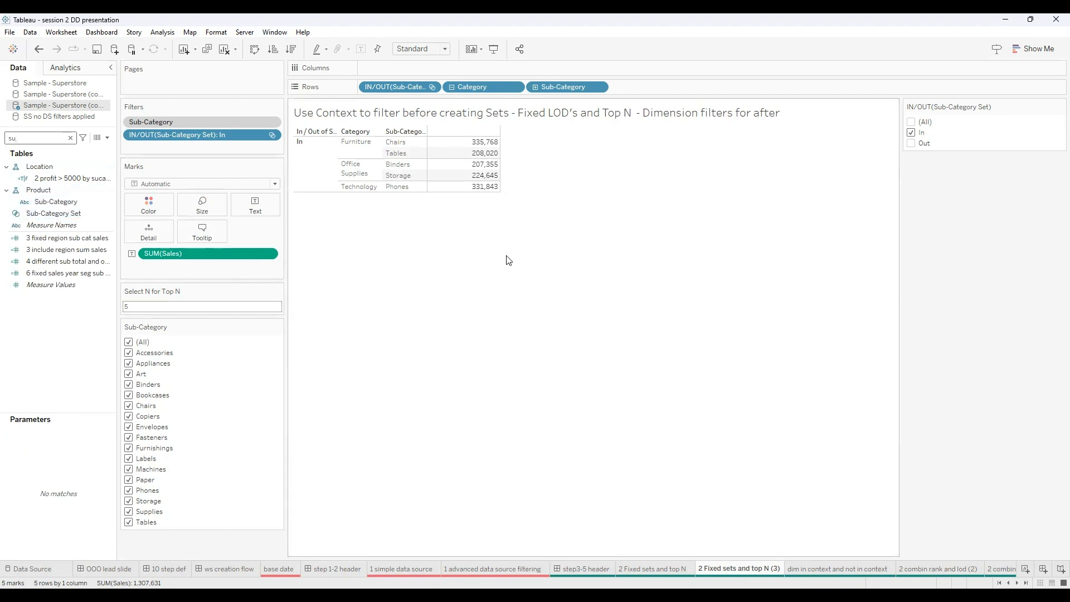
{"action": "right_click", "coordinate": [63, 217]}
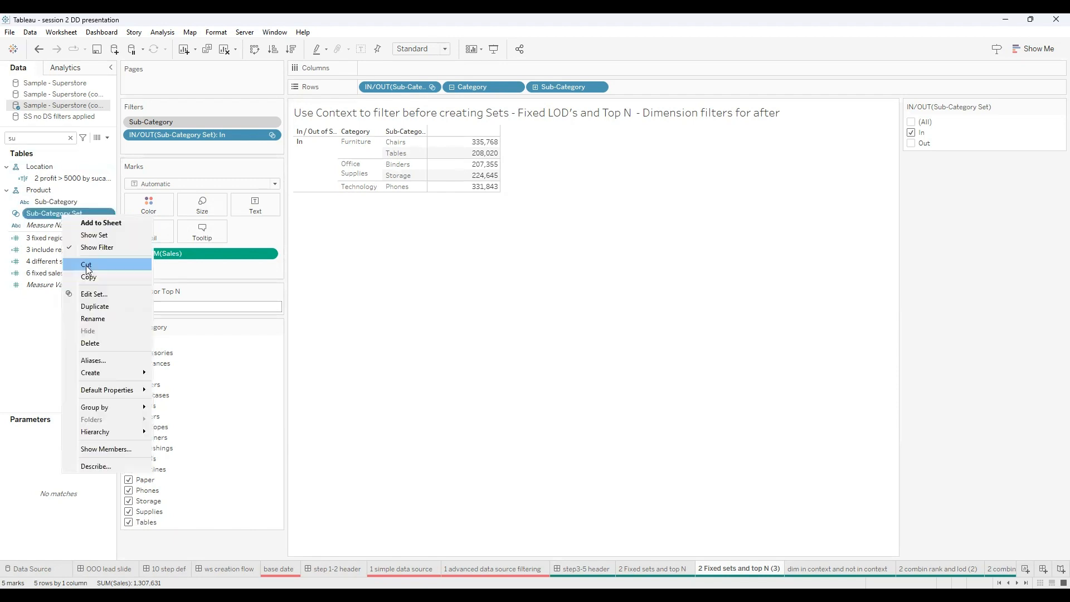
{"action": "left_click", "coordinate": [88, 295]}
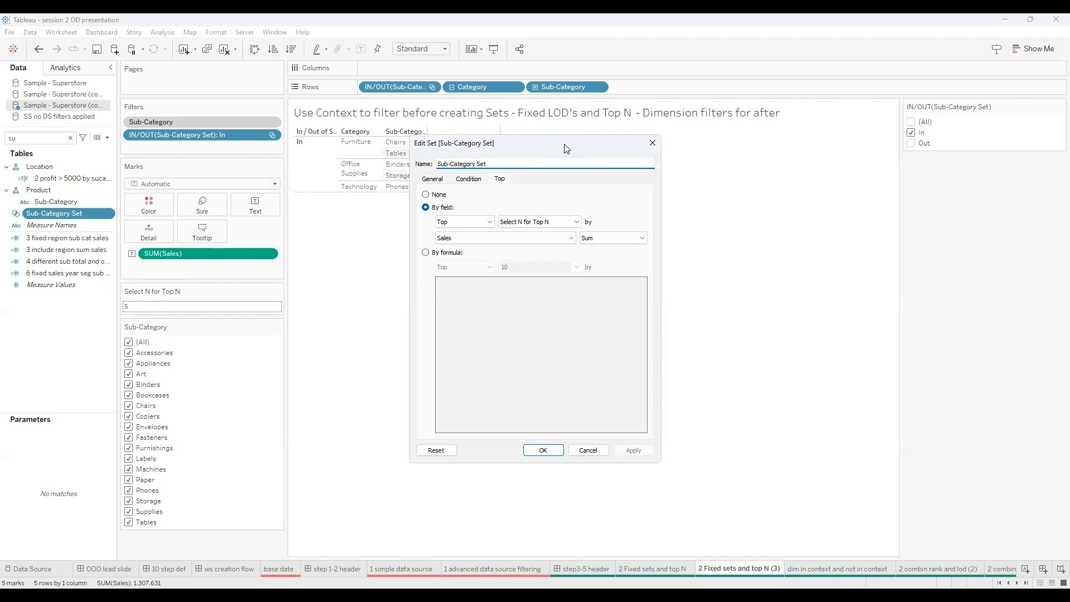
{"action": "left_click_drag", "start_coordinate": [564, 144], "coordinate": [734, 164]}
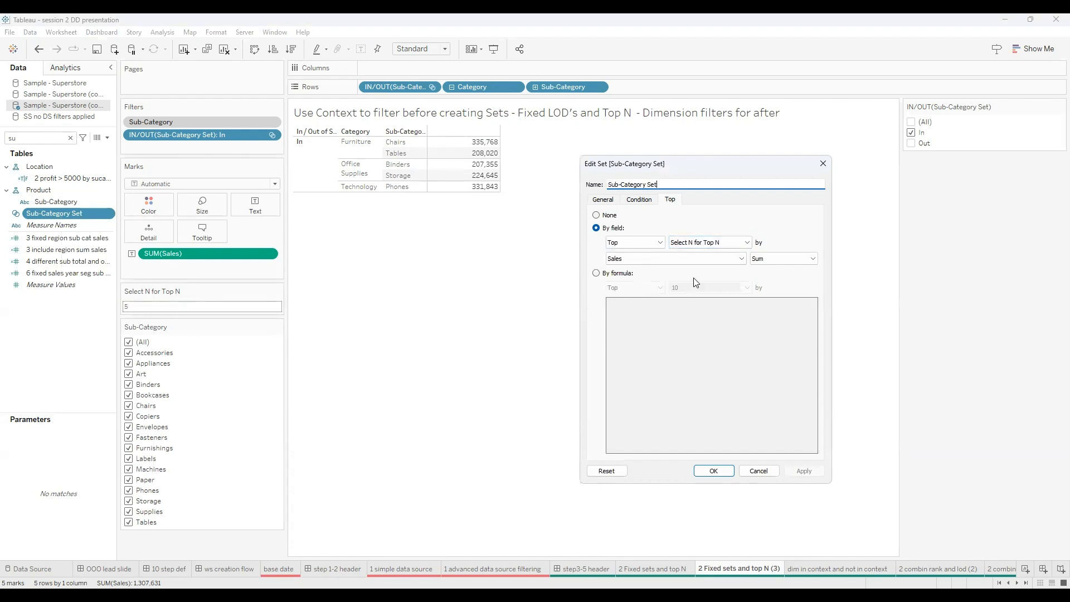
{"action": "left_click", "coordinate": [662, 244]}
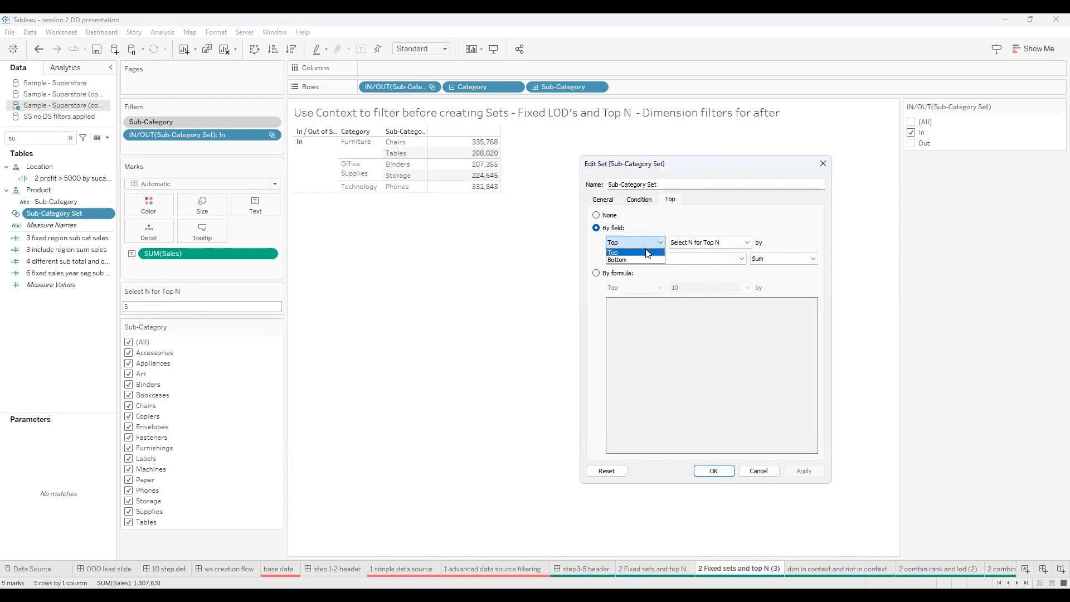
{"action": "left_click", "coordinate": [647, 253]}
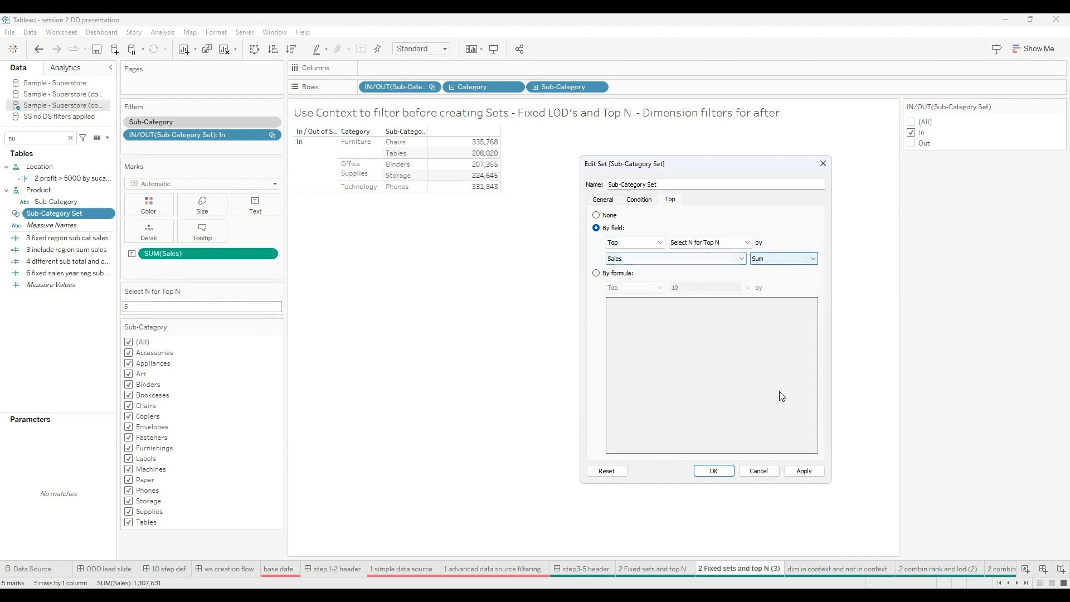
{"action": "left_click", "coordinate": [759, 471]}
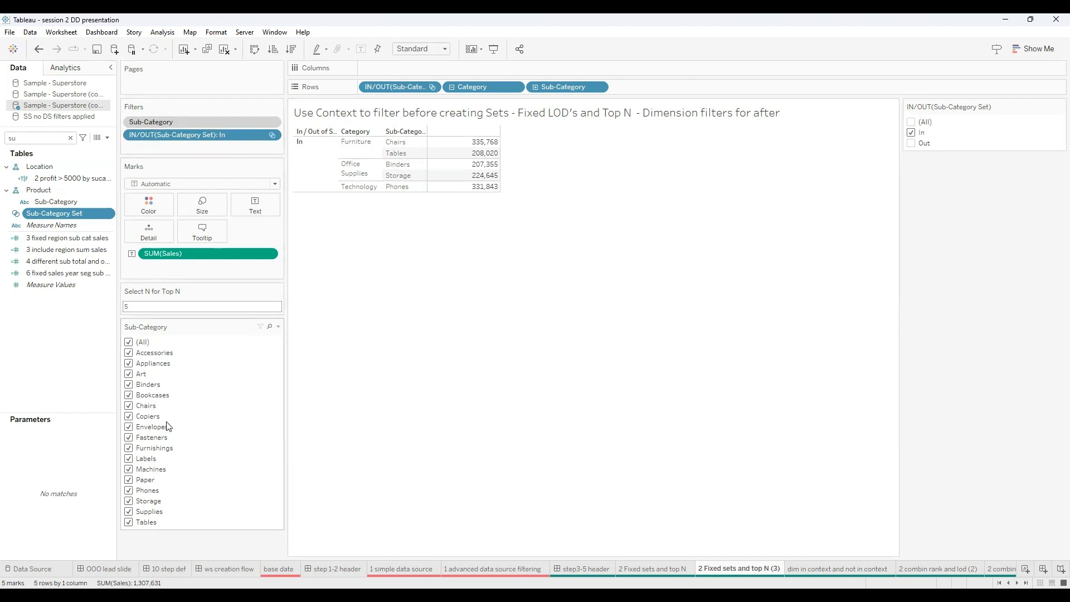
Exclude Chairs with the Sub-Category context filter to test the top N set, and reselect all sub-categories
{"action": "left_click", "coordinate": [129, 406]}
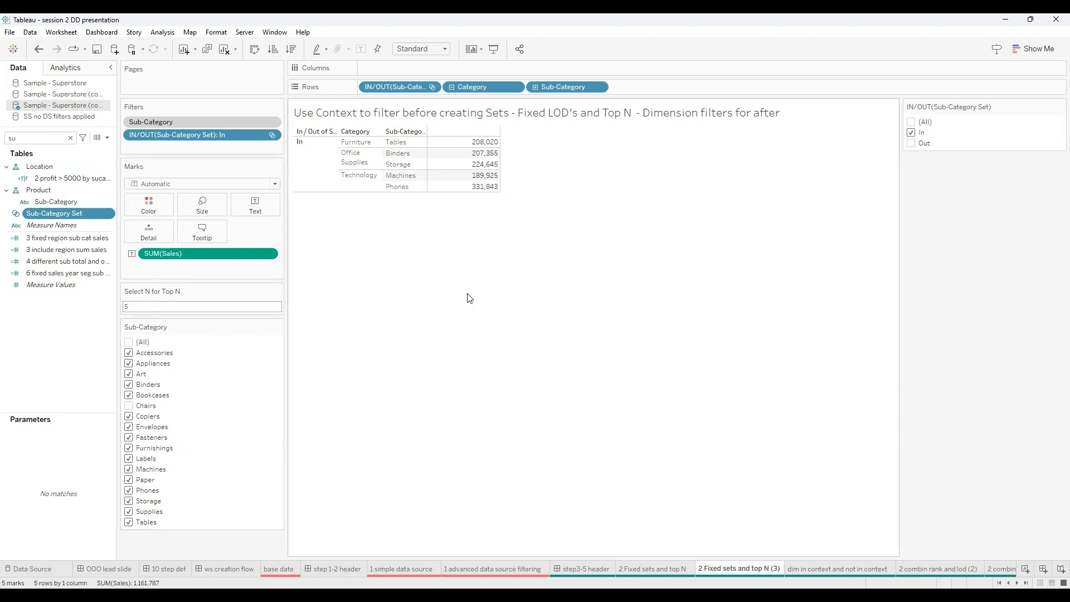
{"action": "left_click", "coordinate": [136, 342]}
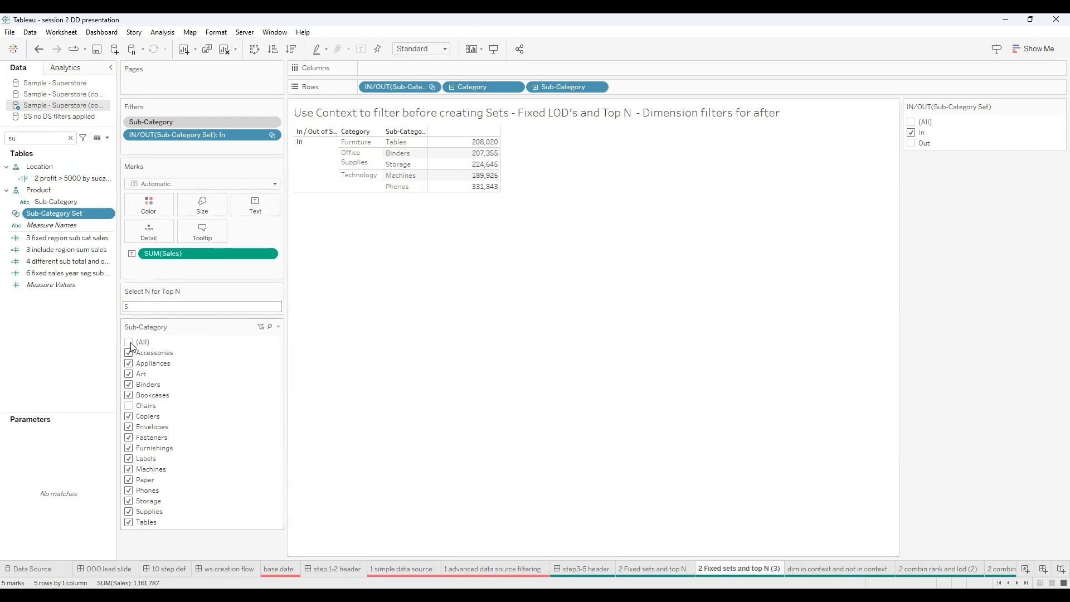
Remove the Sub-Category filter from context and exclude Chairs on the 2 Fixed sets and top N (3) worksheet
{"action": "left_click", "coordinate": [273, 121]}
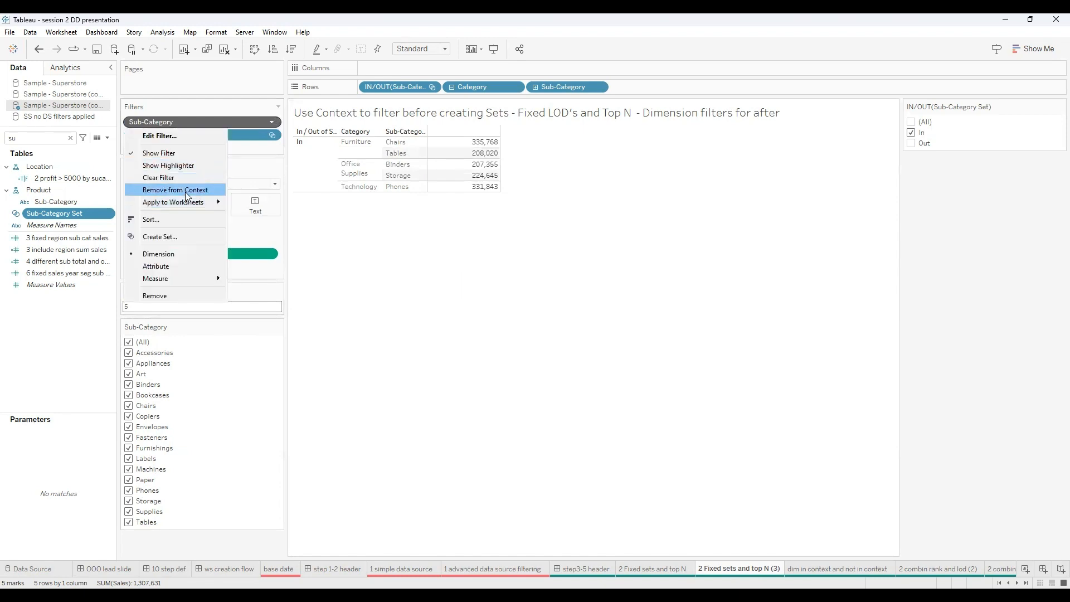
{"action": "left_click", "coordinate": [185, 192]}
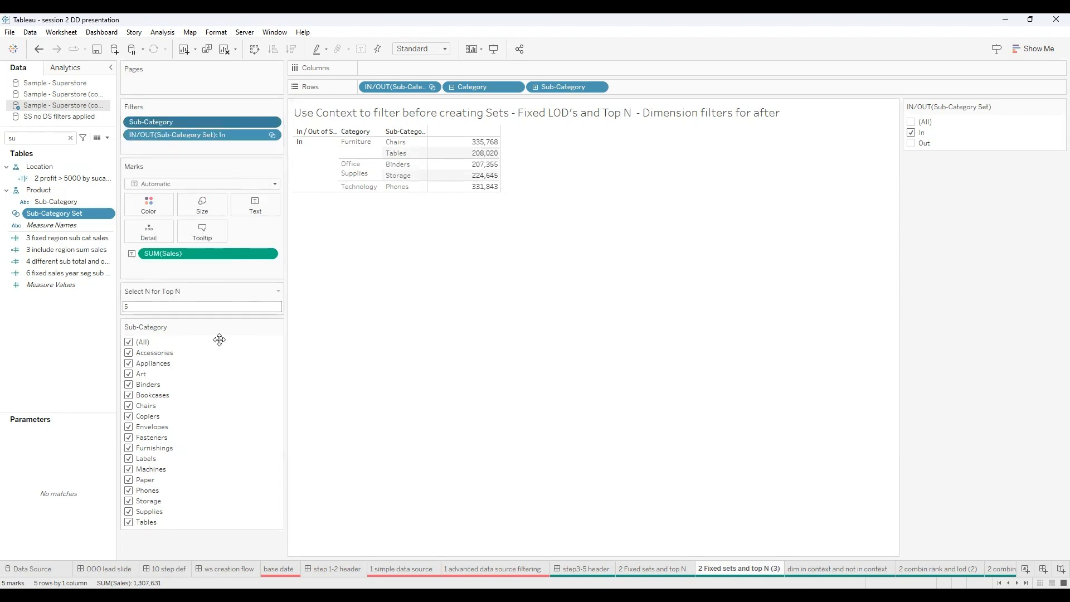
{"action": "left_click", "coordinate": [128, 405]}
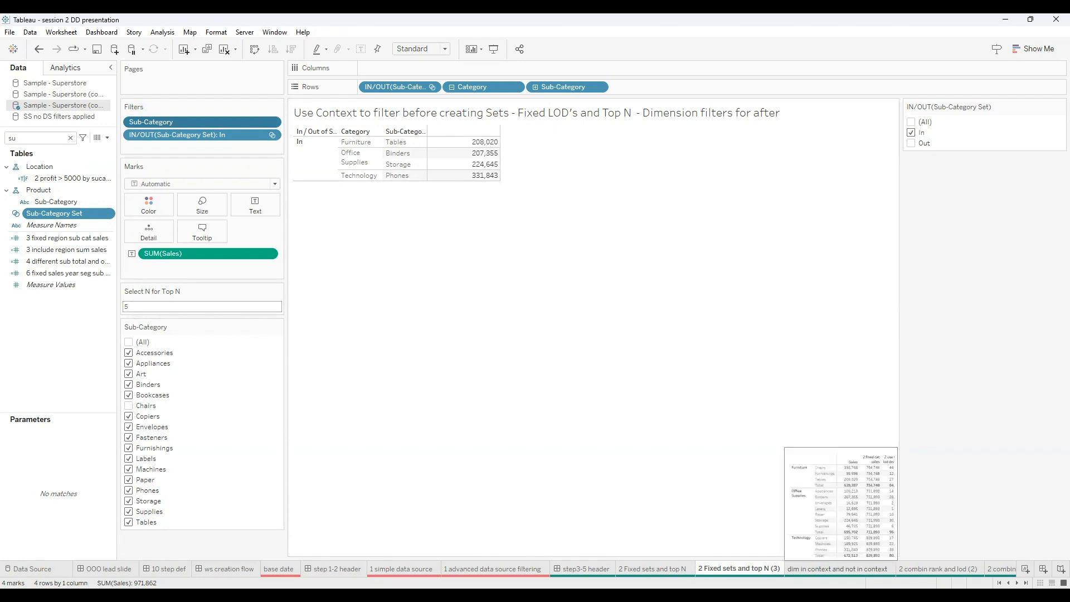
Review the dim in context and not in context worksheet, and examine the 2 profit > 5000 by sucategory formula on 2 combin rank and lod (2)
{"action": "left_click", "coordinate": [837, 569]}
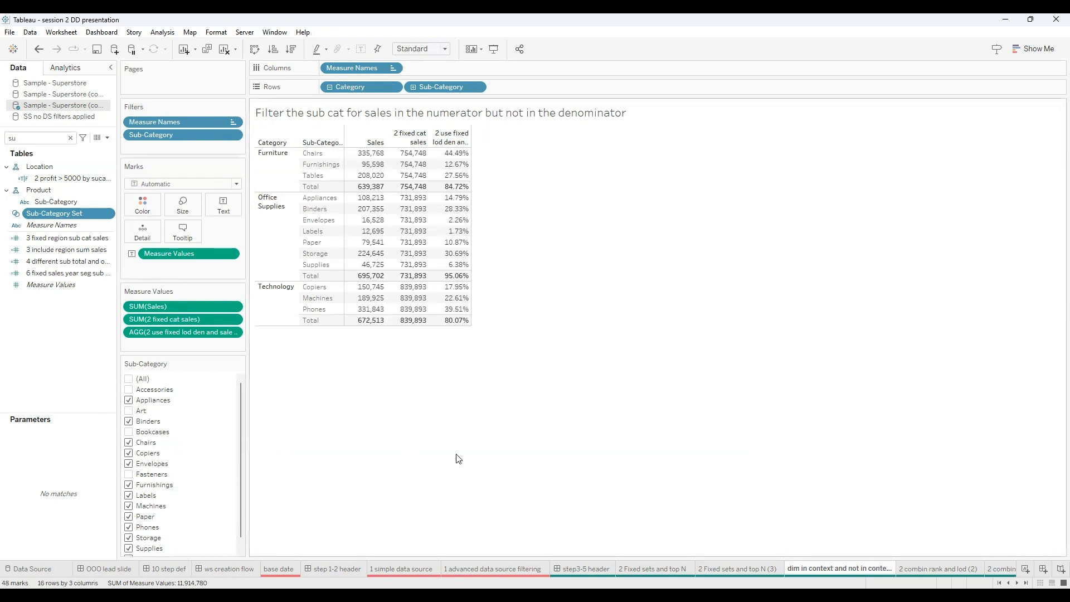
{"action": "left_click", "coordinate": [911, 567]}
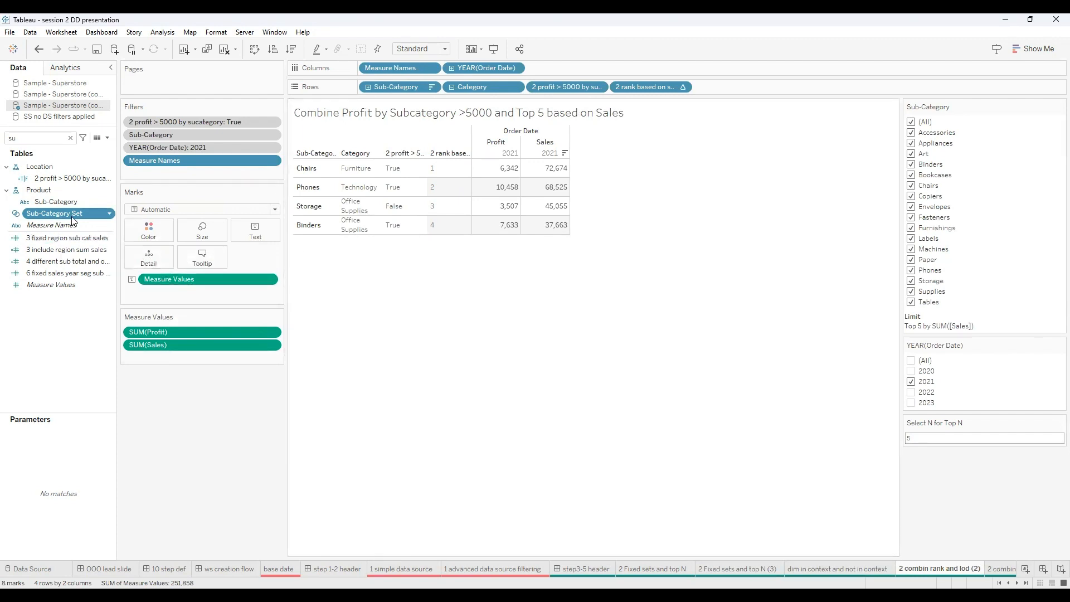
{"action": "right_click", "coordinate": [52, 177]}
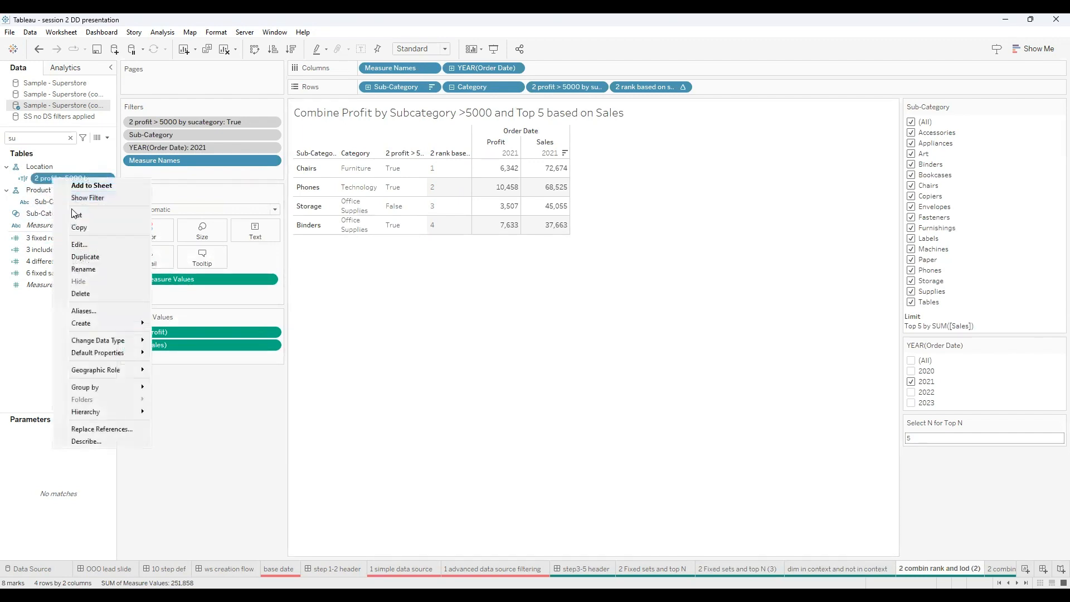
{"action": "left_click", "coordinate": [79, 246]}
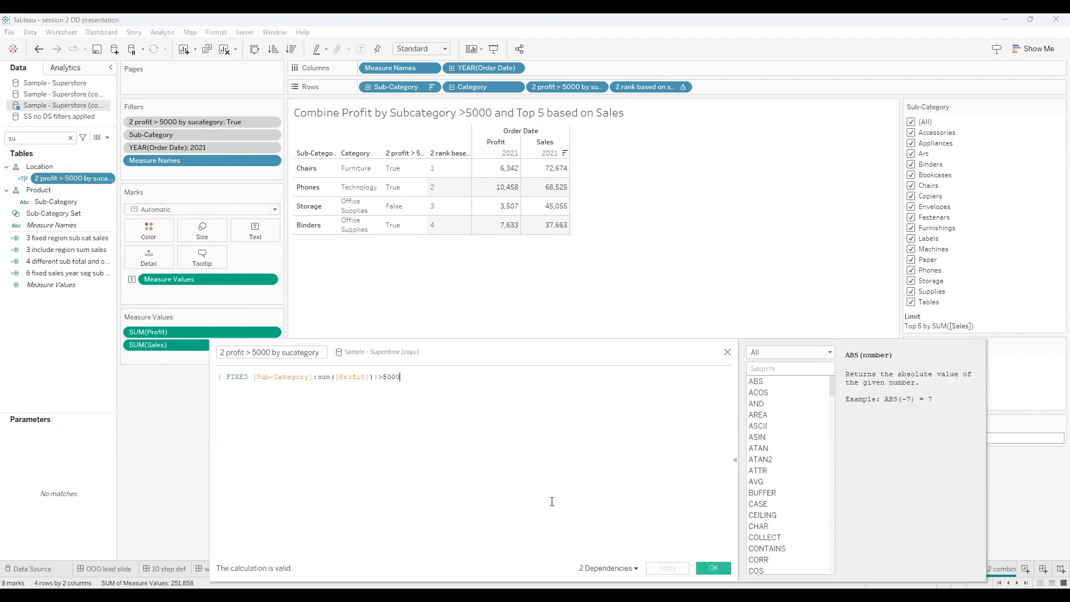
{"action": "scroll", "coordinate": [553, 500], "scroll_direction": "up", "scroll_amount": 5}
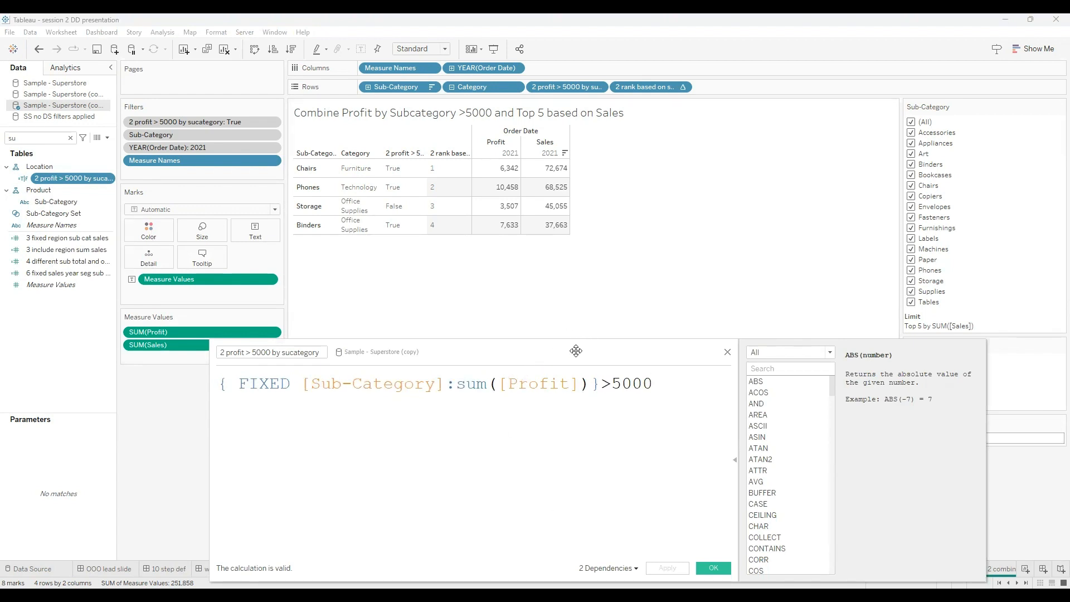
{"action": "left_click_drag", "start_coordinate": [688, 285], "coordinate": [809, 217]}
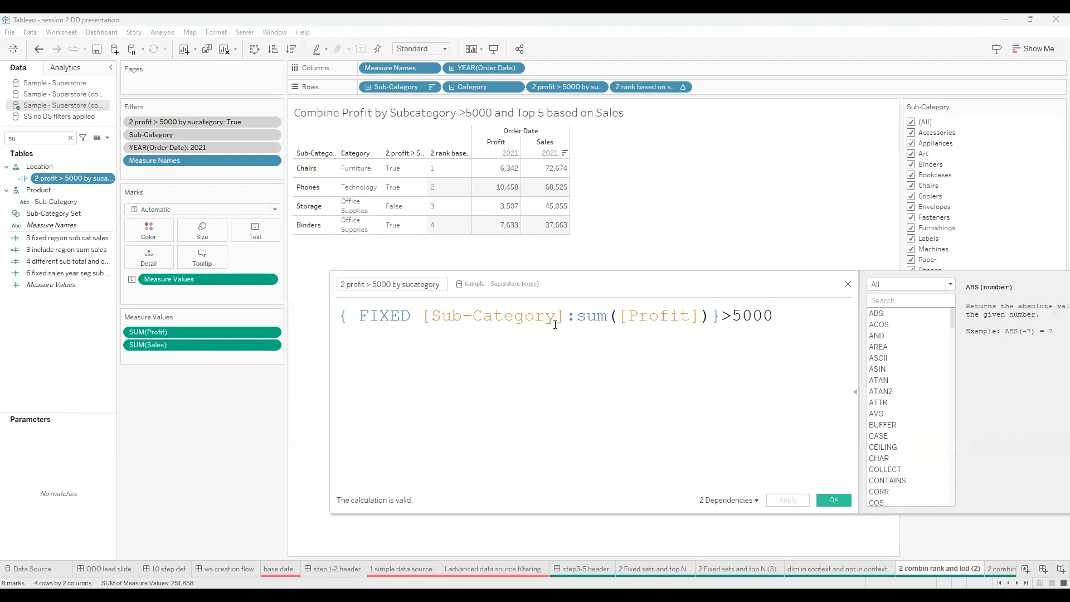
{"action": "left_click", "coordinate": [847, 284]}
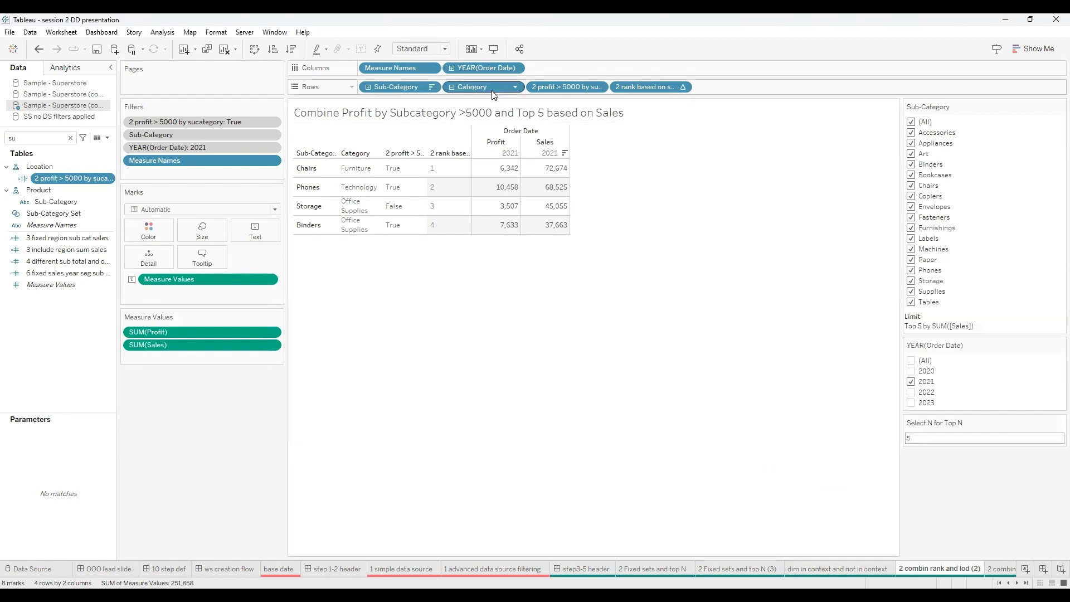
Check the Sub-Category filter's settings on 2 combin rank and lod (2) and close them without changes
{"action": "right_click", "coordinate": [196, 135]}
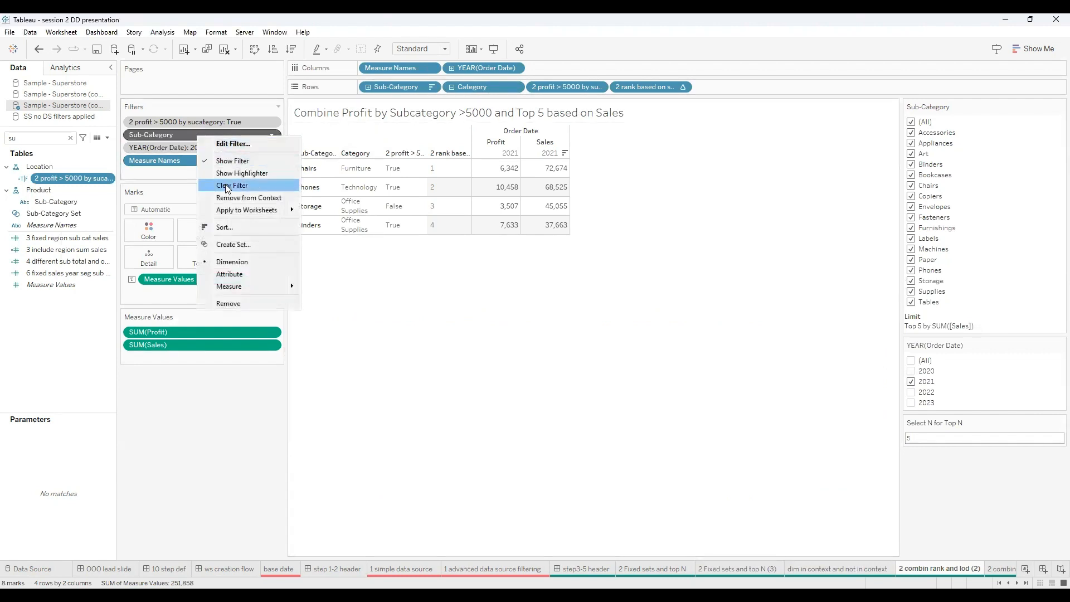
{"action": "left_click", "coordinate": [242, 145]}
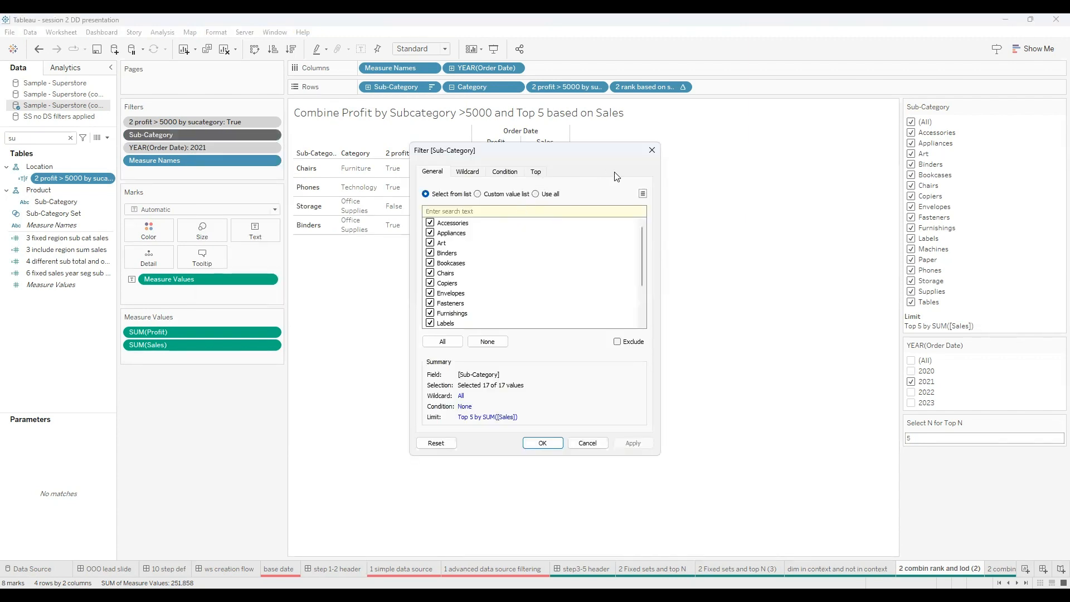
{"action": "left_click", "coordinate": [653, 149]}
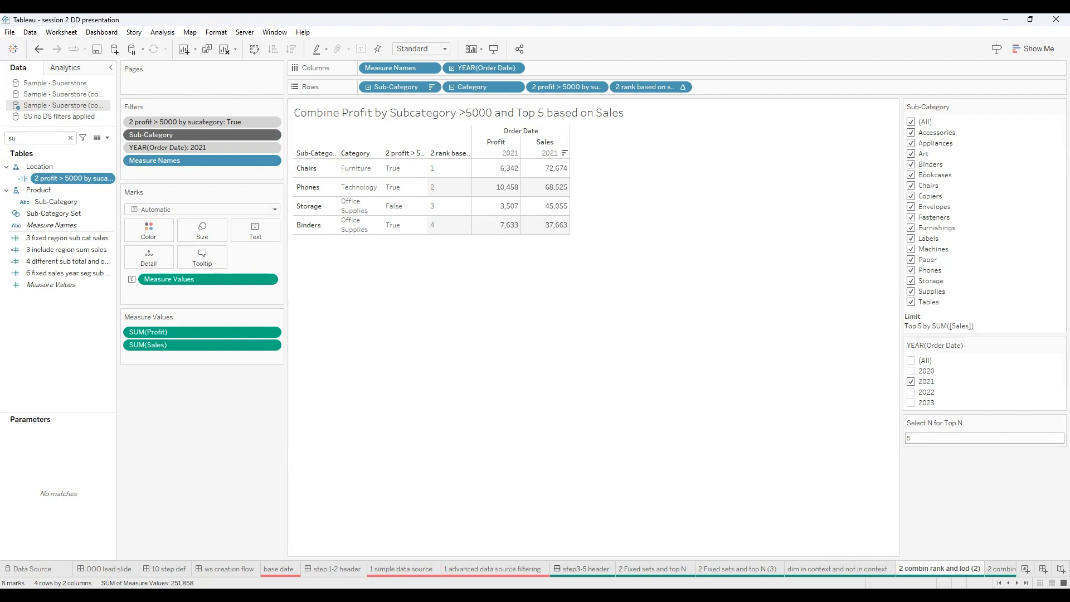
Review the step3-5 header dashboard and return to the 2 combin rank and lod (2) worksheet
{"action": "left_click", "coordinate": [582, 568]}
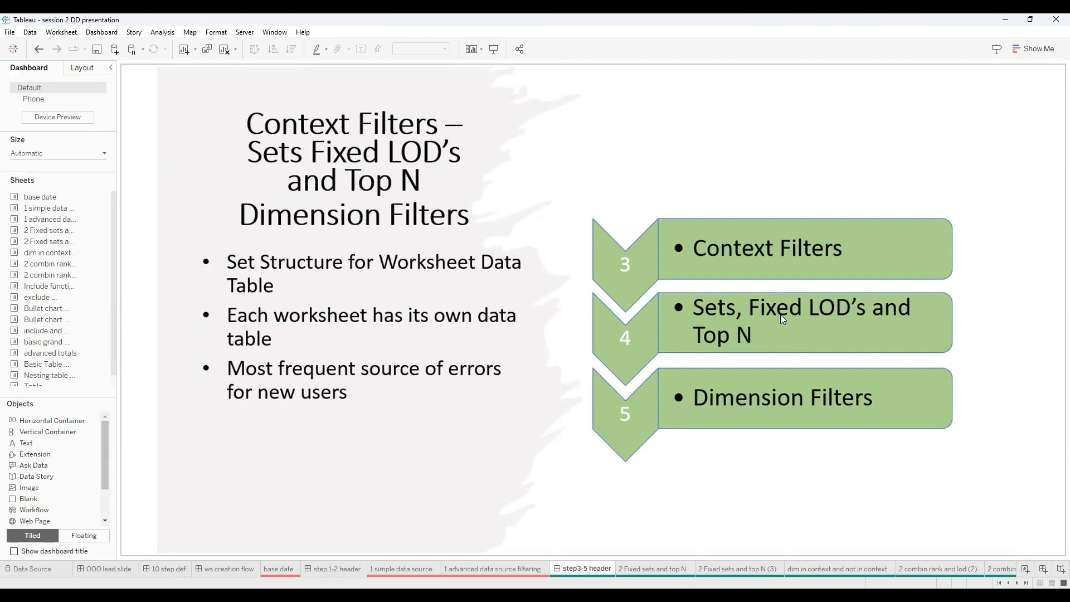
{"action": "left_click", "coordinate": [794, 494]}
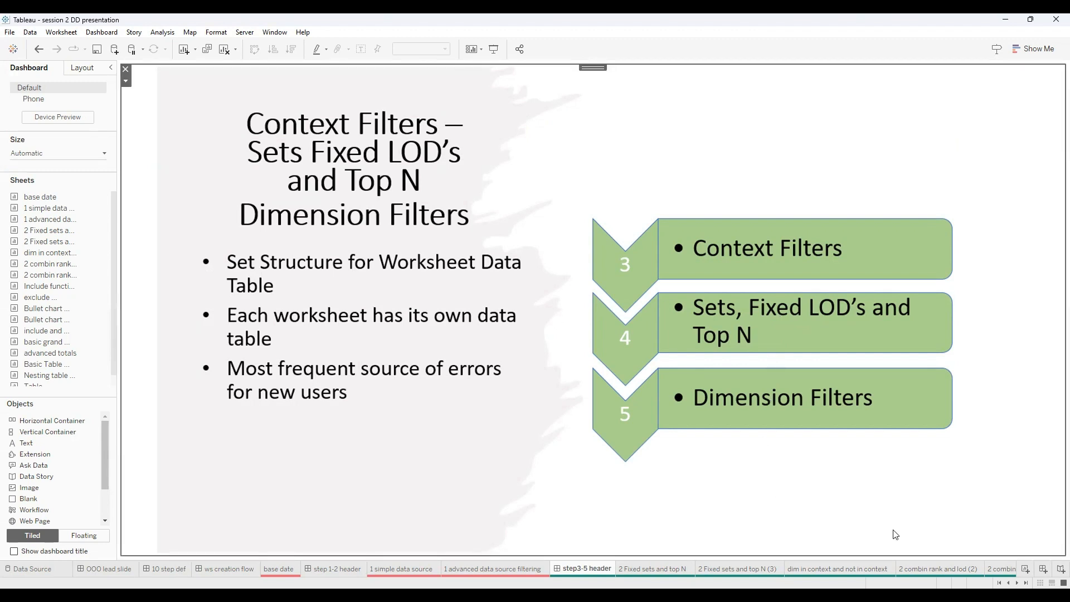
{"action": "left_click", "coordinate": [939, 569]}
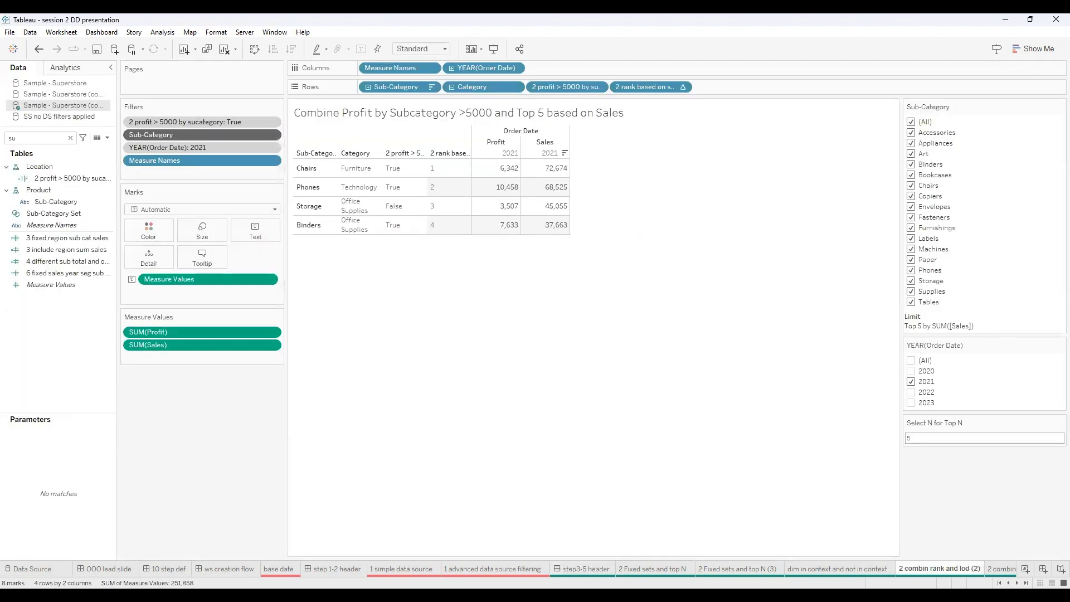
Open the 2 combin rank and lod worksheet and examine the formula of 2 profit > 5000 by sucategory without changing it
{"action": "scroll", "coordinate": [939, 569], "scroll_direction": "down", "scroll_amount": 2}
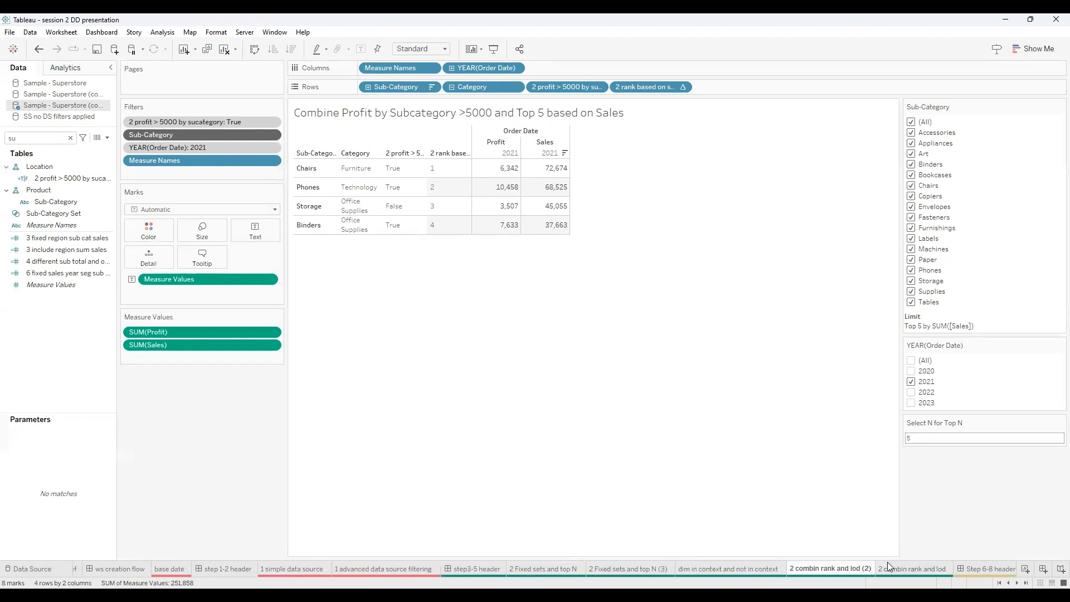
{"action": "left_click", "coordinate": [911, 569]}
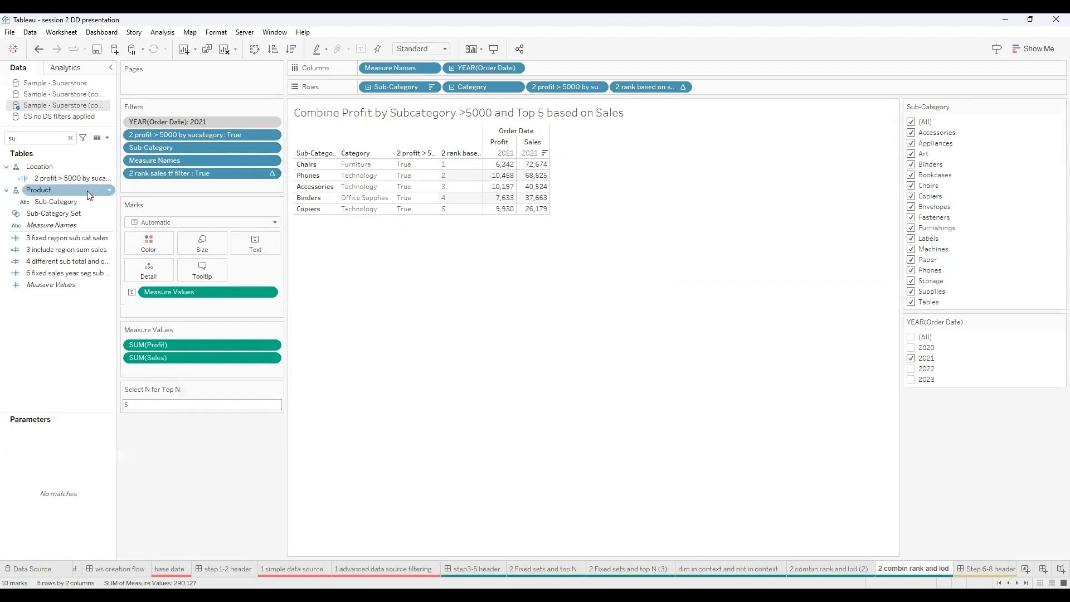
{"action": "left_click", "coordinate": [65, 176]}
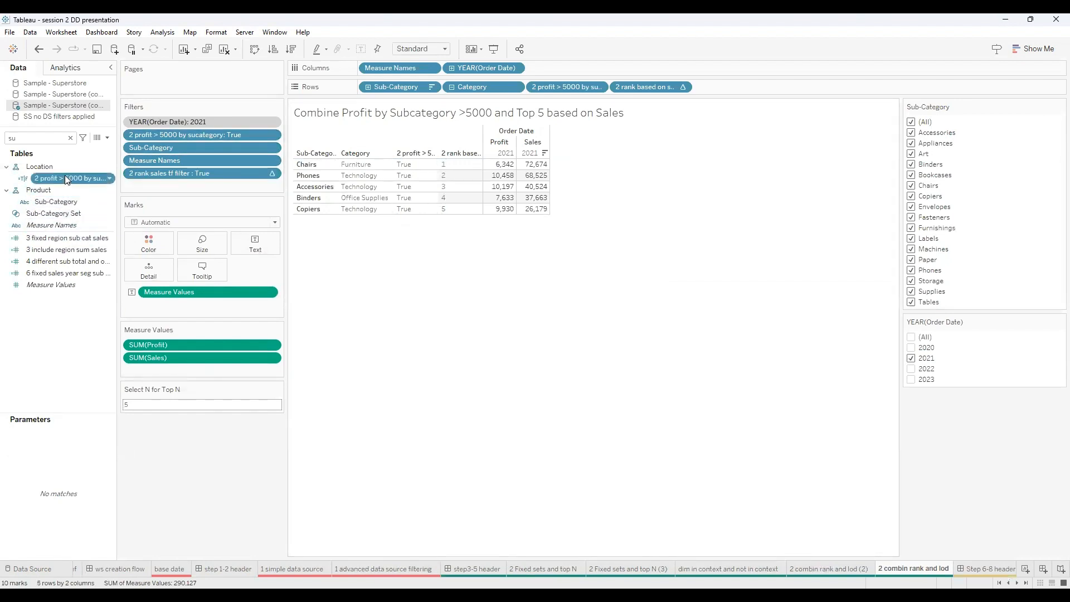
{"action": "right_click", "coordinate": [65, 176]}
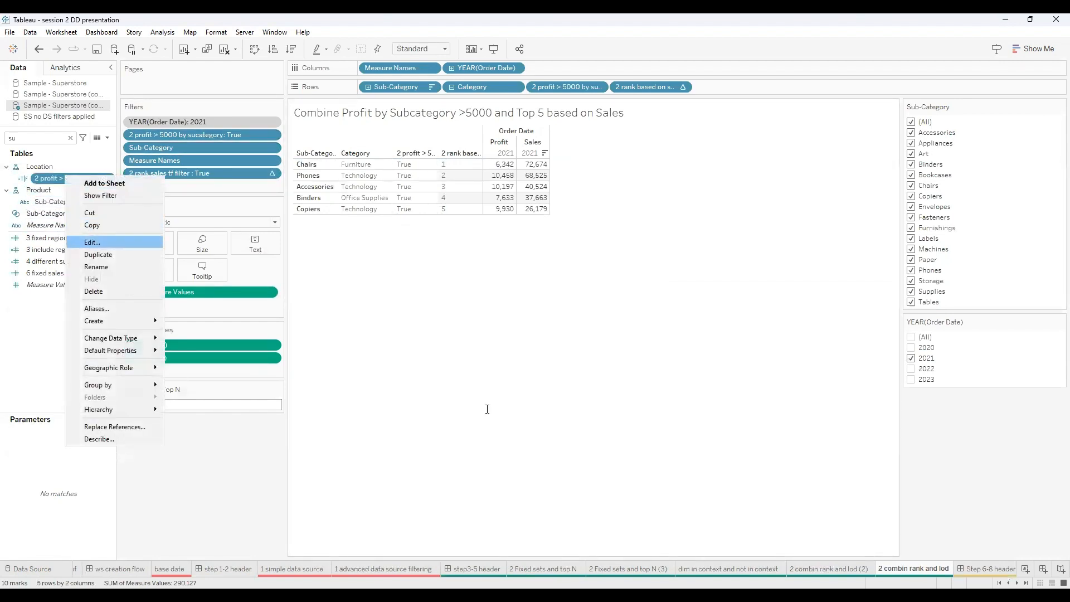
{"action": "left_click", "coordinate": [93, 243]}
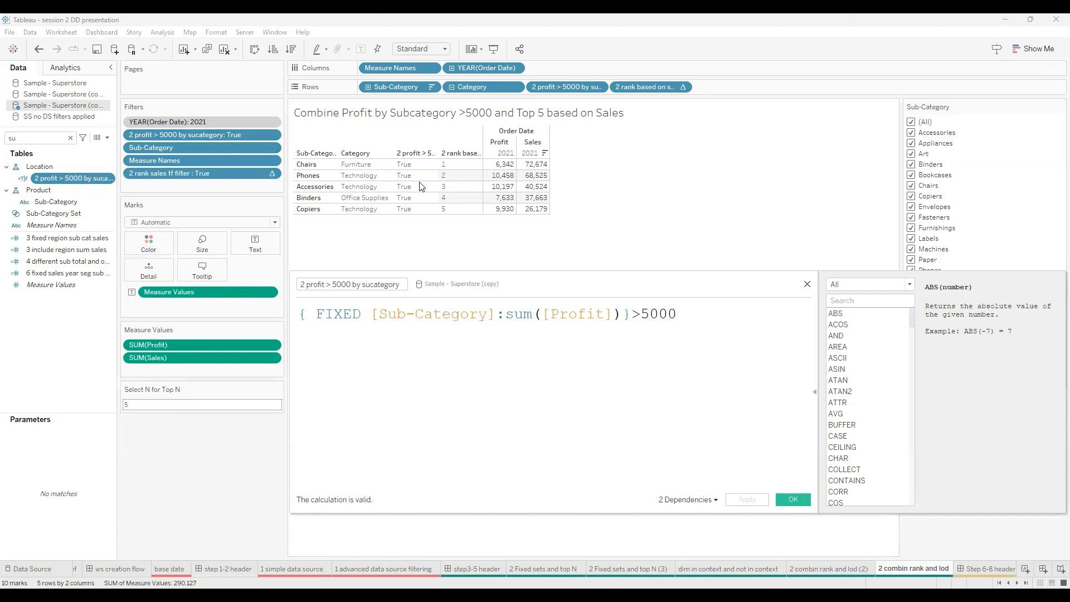
{"action": "key", "text": "Escape"}
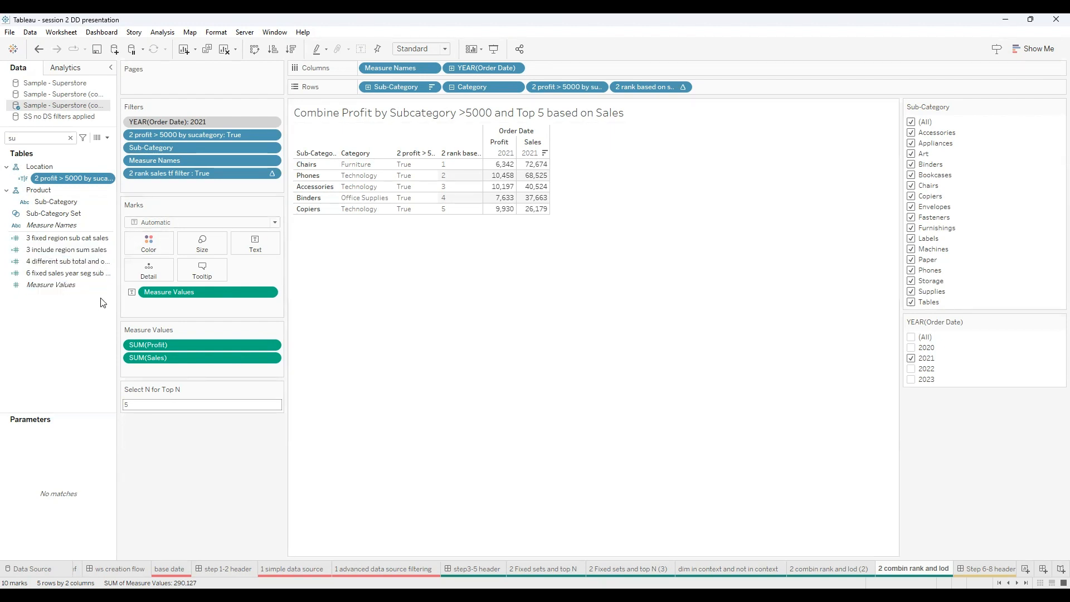
Widen the field list, filter it by "2", and examine the 2 rank based on sales formula
{"action": "left_click_drag", "start_coordinate": [116, 267], "coordinate": [153, 267]}
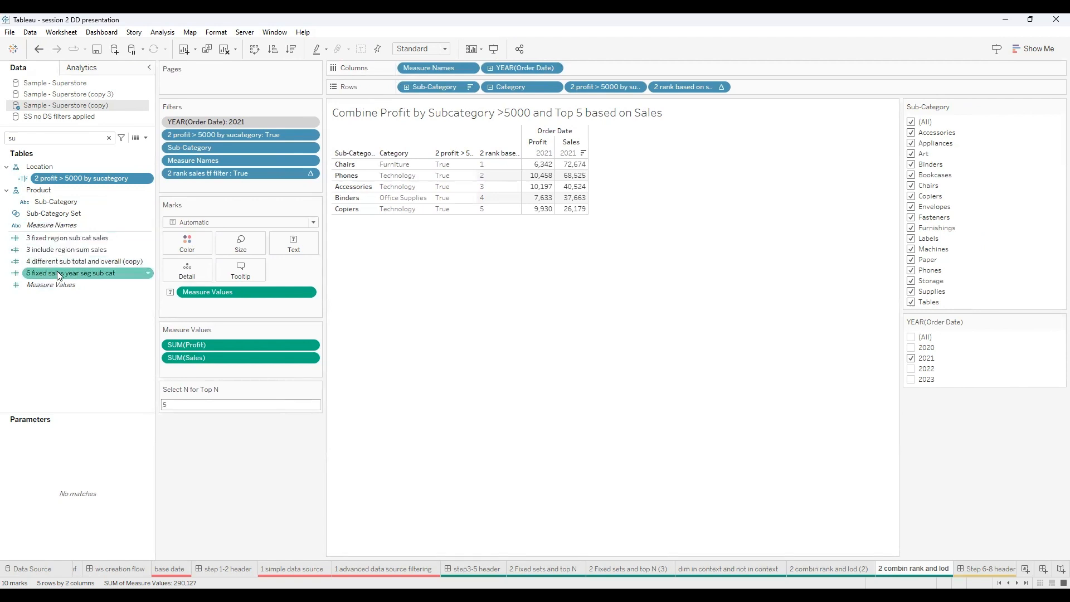
{"action": "left_click", "coordinate": [28, 141]}
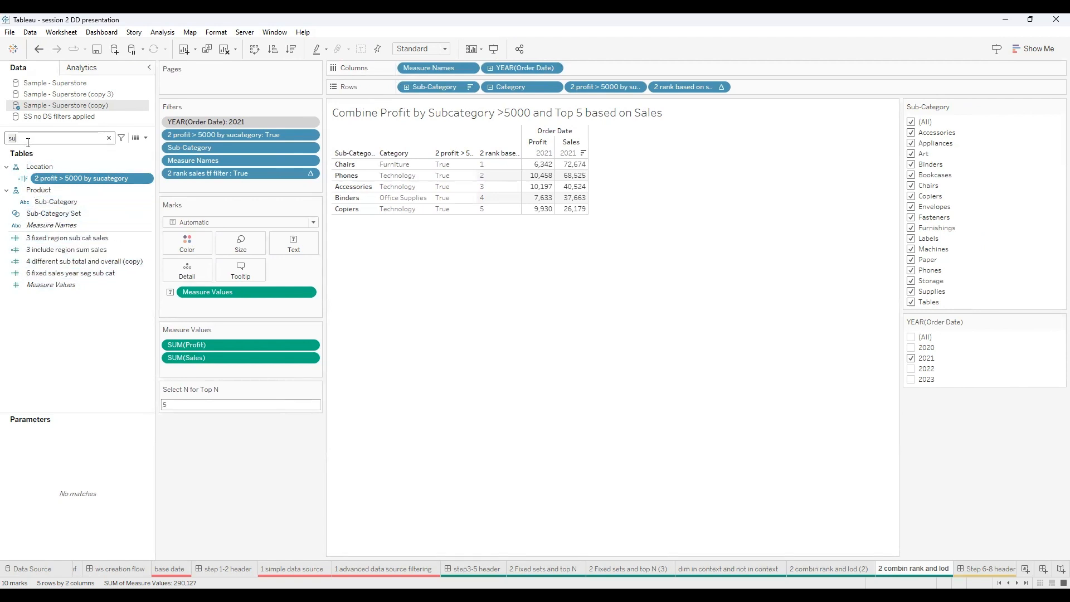
{"action": "key", "text": "BackSpace"}
{"action": "key", "text": "BackSpace"}
{"action": "type", "text": "2"}
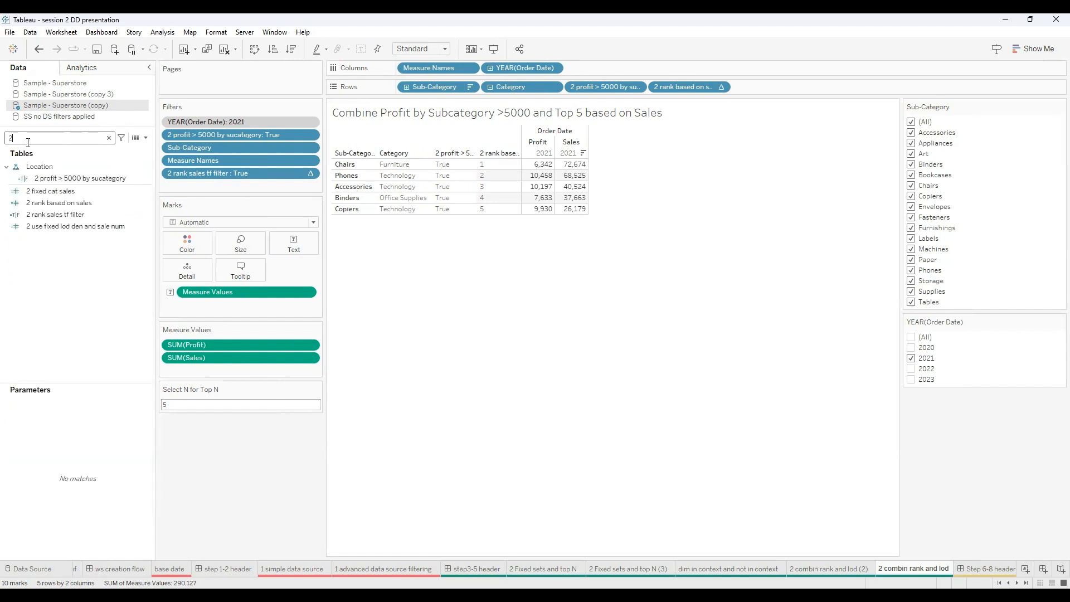
{"action": "right_click", "coordinate": [48, 208]}
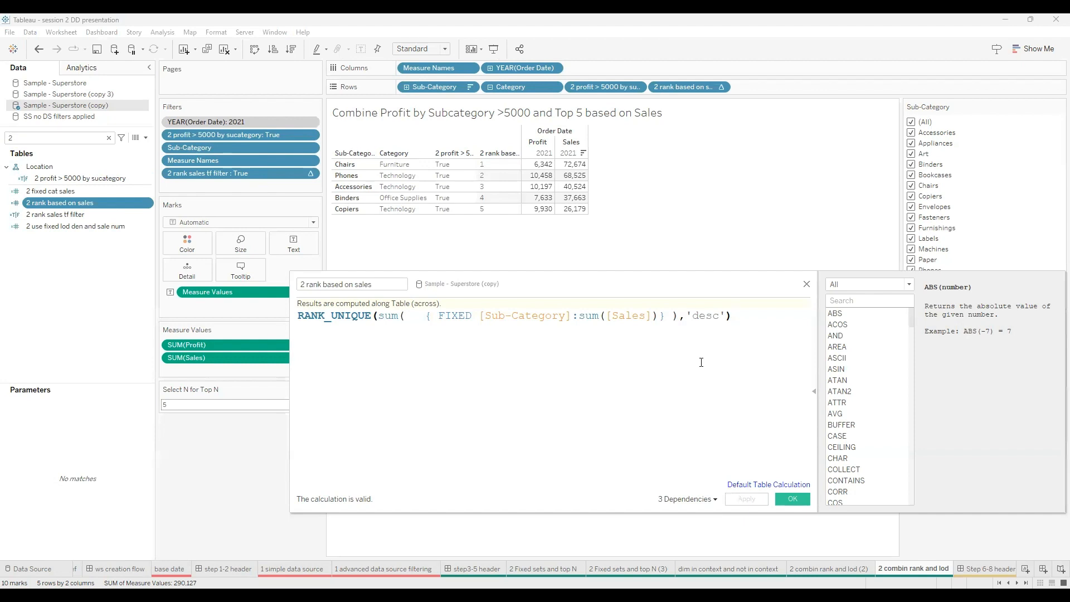
{"action": "left_click", "coordinate": [807, 285]}
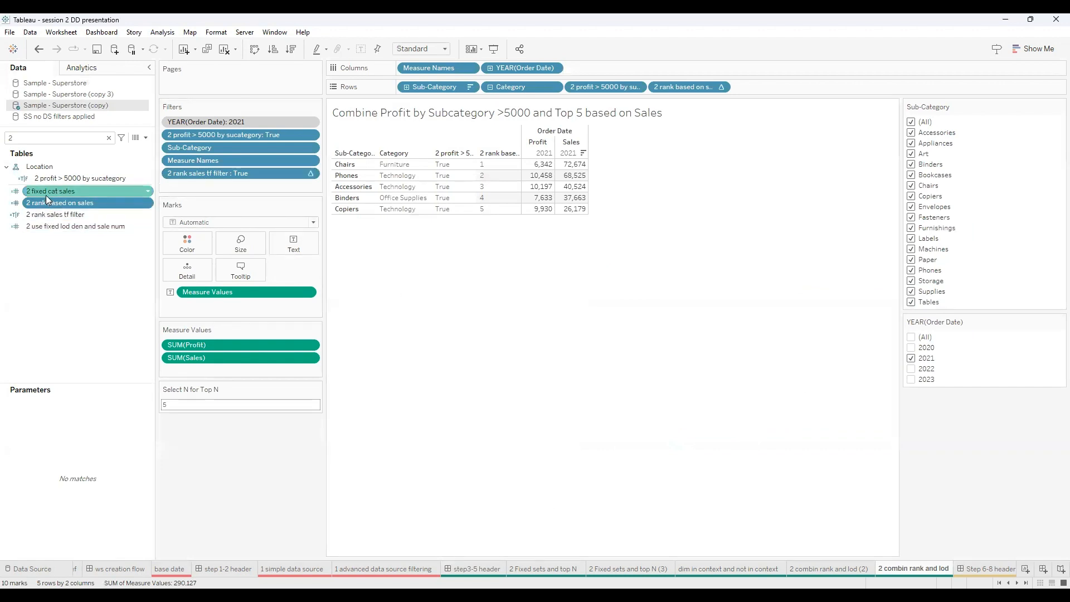
Examine the 2 rank sales tf filter formula and close it without changes
{"action": "right_click", "coordinate": [80, 219]}
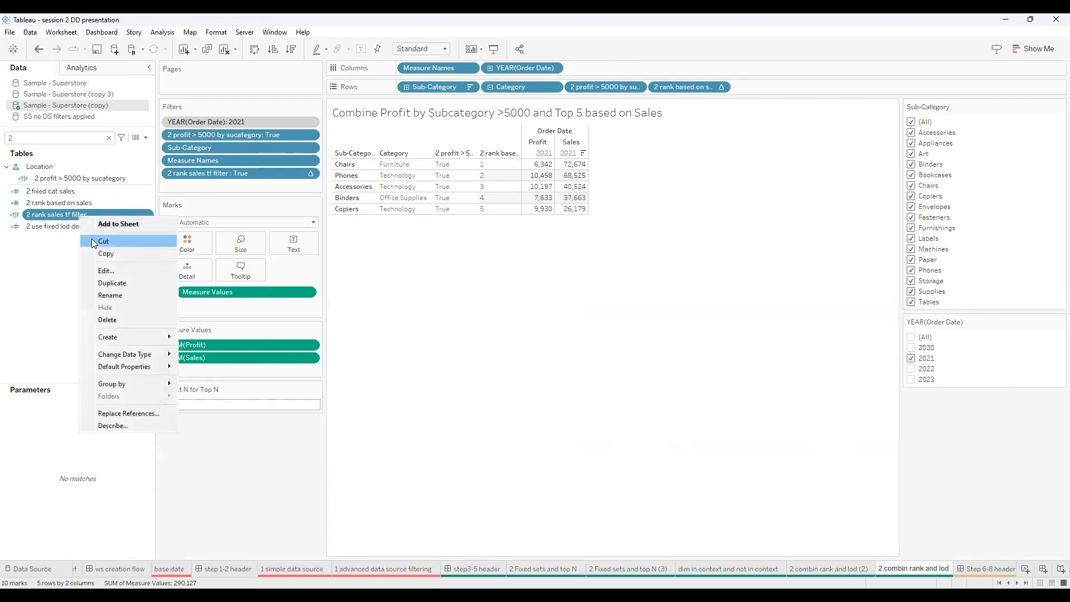
{"action": "key", "text": "Return"}
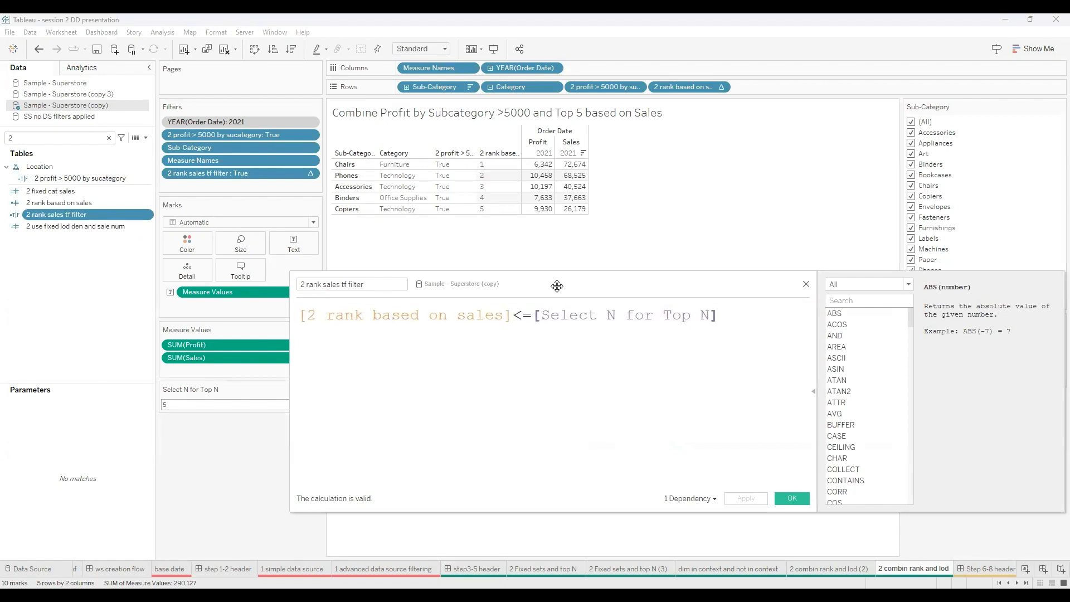
{"action": "left_click_drag", "start_coordinate": [561, 288], "coordinate": [661, 320]}
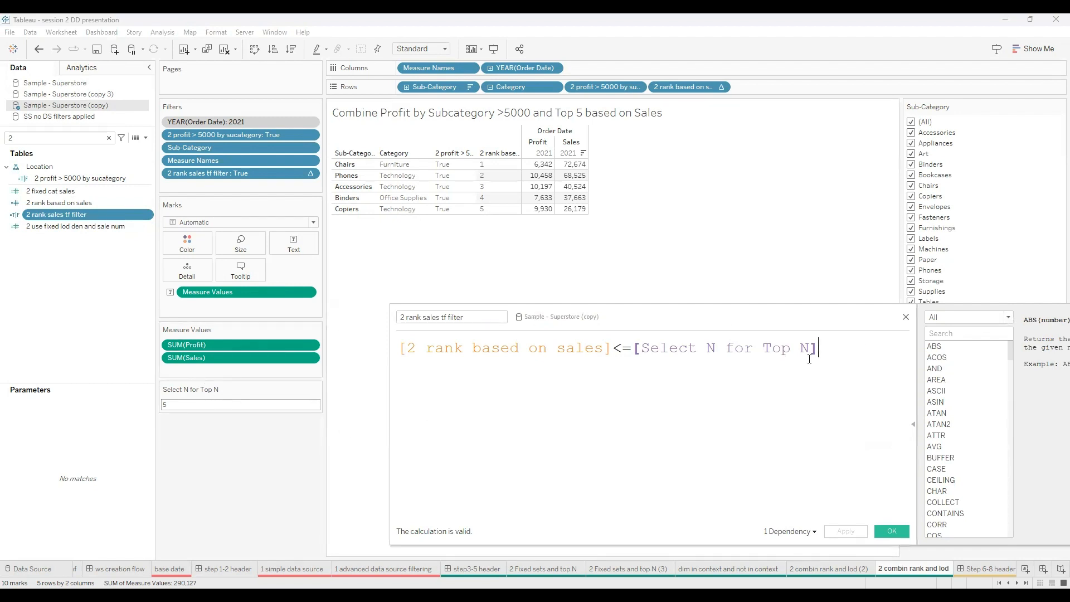
{"action": "left_click", "coordinate": [904, 318]}
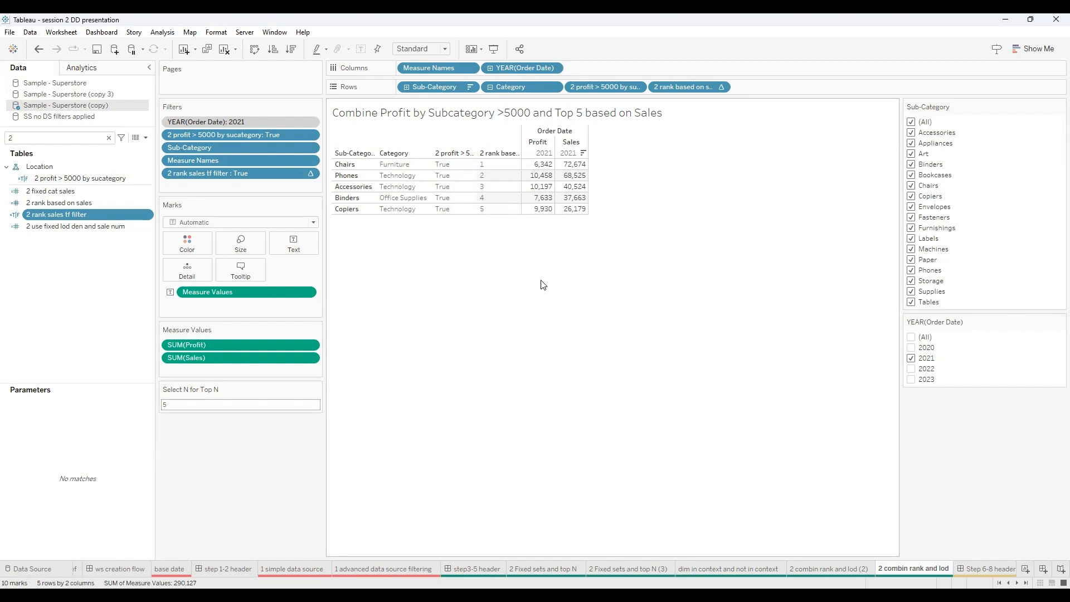
Test the rank filter with Select N for Top N at 17, and set the parameter back to 5
{"action": "left_click", "coordinate": [194, 405]}
{"action": "type", "text": "17"}
{"action": "key", "text": "Return"}
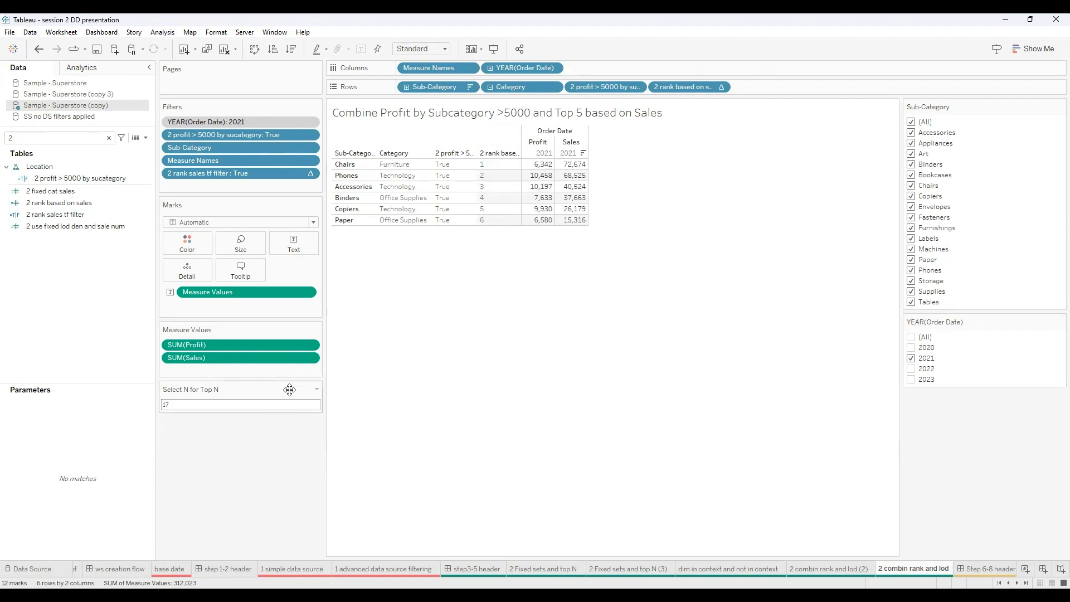
{"action": "left_click", "coordinate": [271, 404]}
{"action": "type", "text": "5"}
{"action": "key", "text": "Return"}
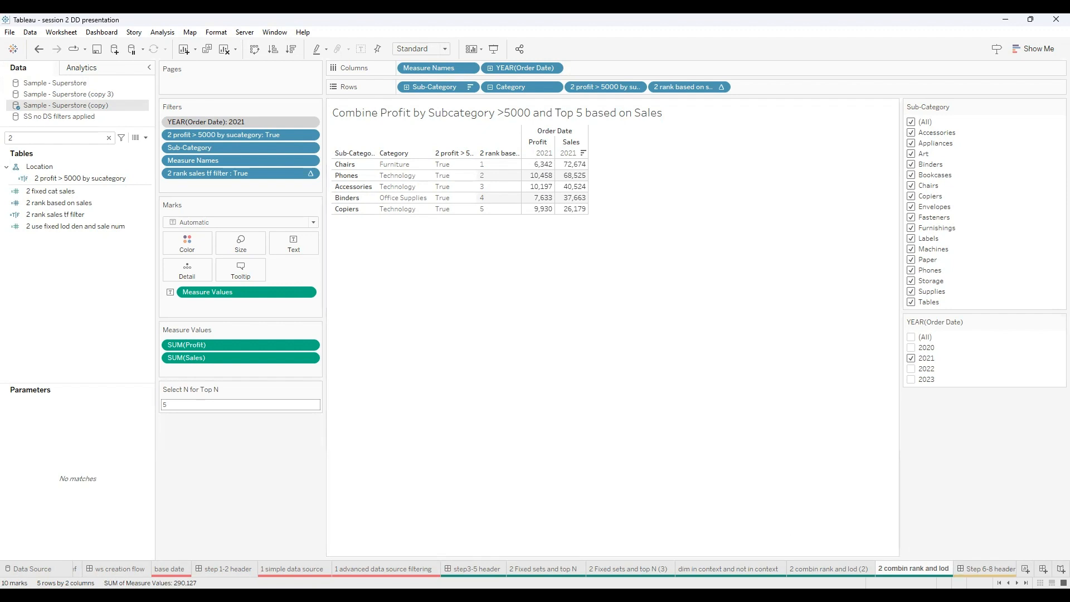
Review the Step 6-8 header dashboard and the 3 Include state - avg sales formula on the Include function basic worksheet
{"action": "scroll", "coordinate": [938, 560], "scroll_direction": "down", "scroll_amount": 5}
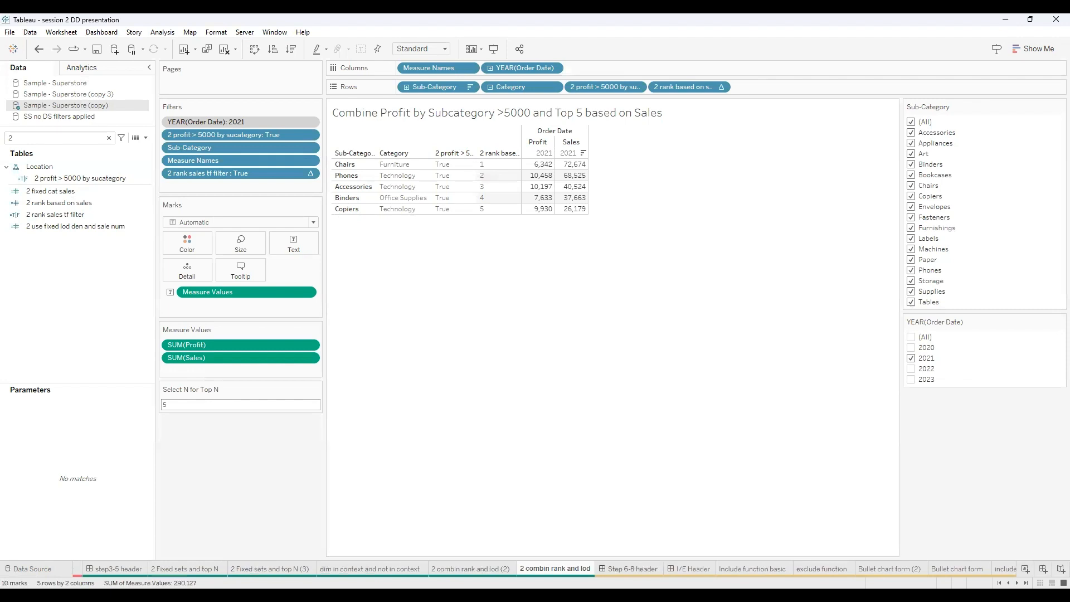
{"action": "left_click", "coordinate": [632, 568]}
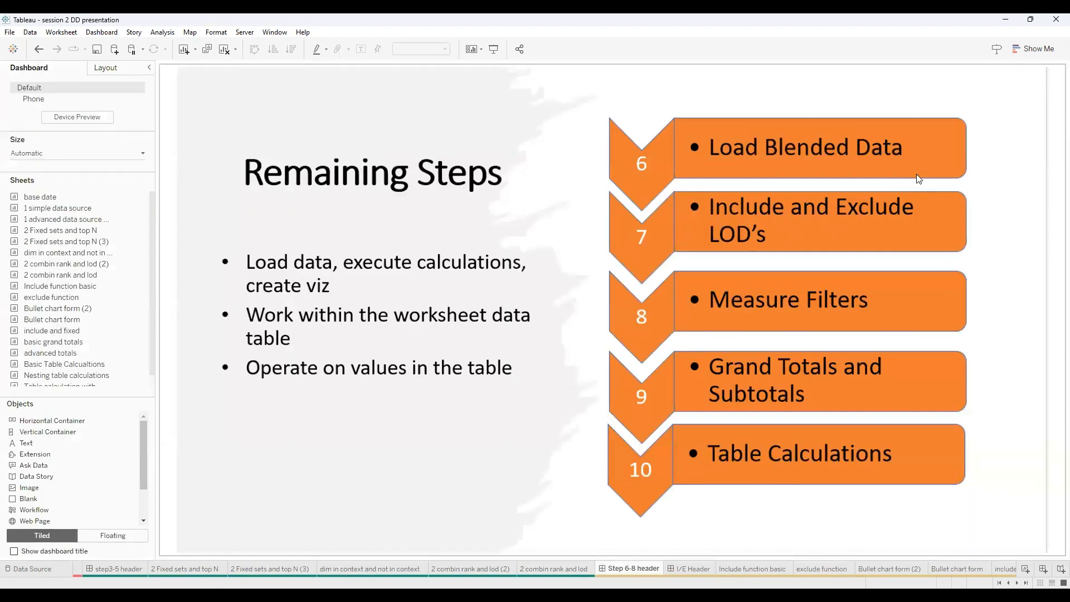
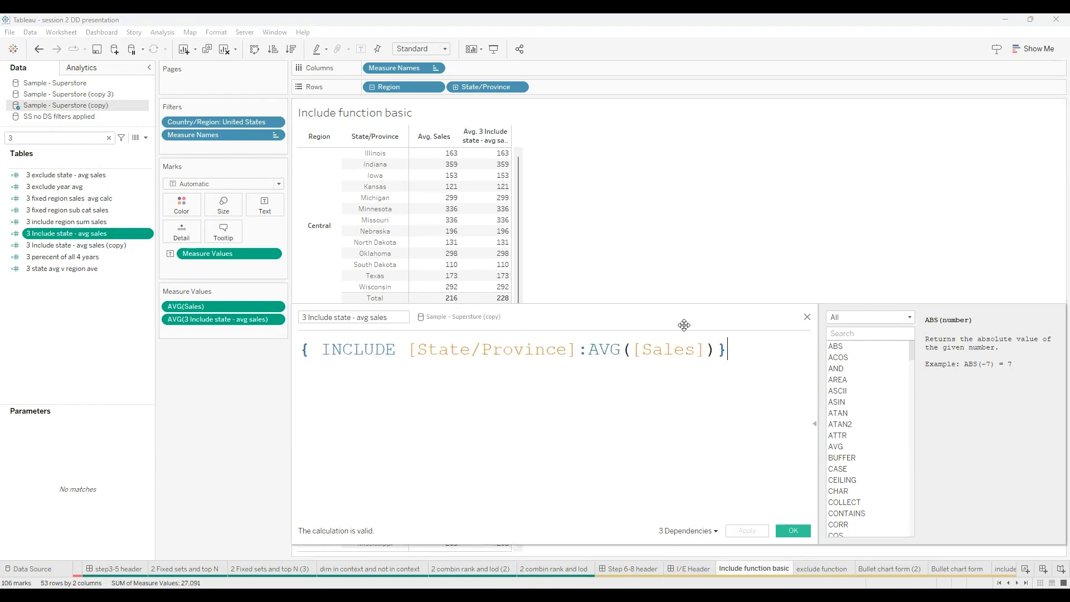
{"action": "left_click_drag", "start_coordinate": [684, 325], "coordinate": [685, 367]}
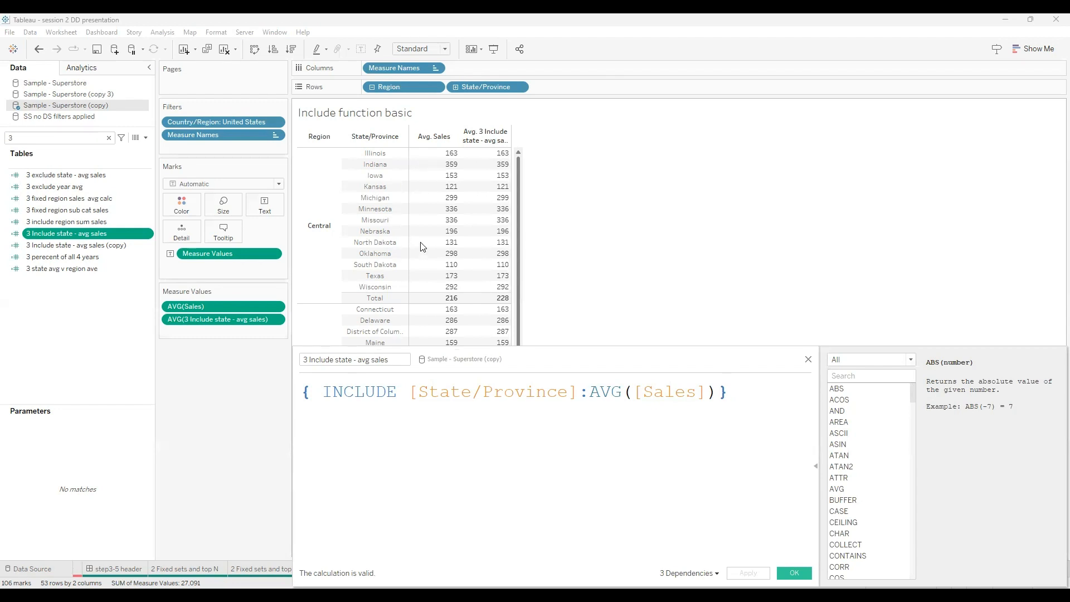
{"action": "left_click", "coordinate": [807, 359]}
Open the exclude function worksheet and examine an enlarged view of the 3 exclude state - avg sales formula
{"action": "left_click", "coordinate": [821, 568]}
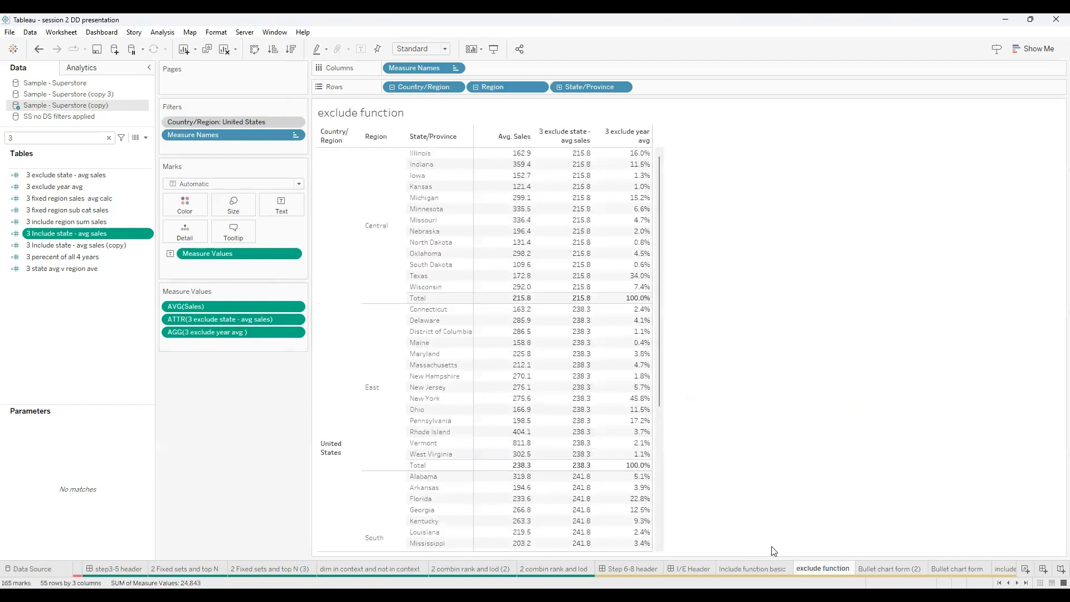
{"action": "right_click", "coordinate": [79, 174]}
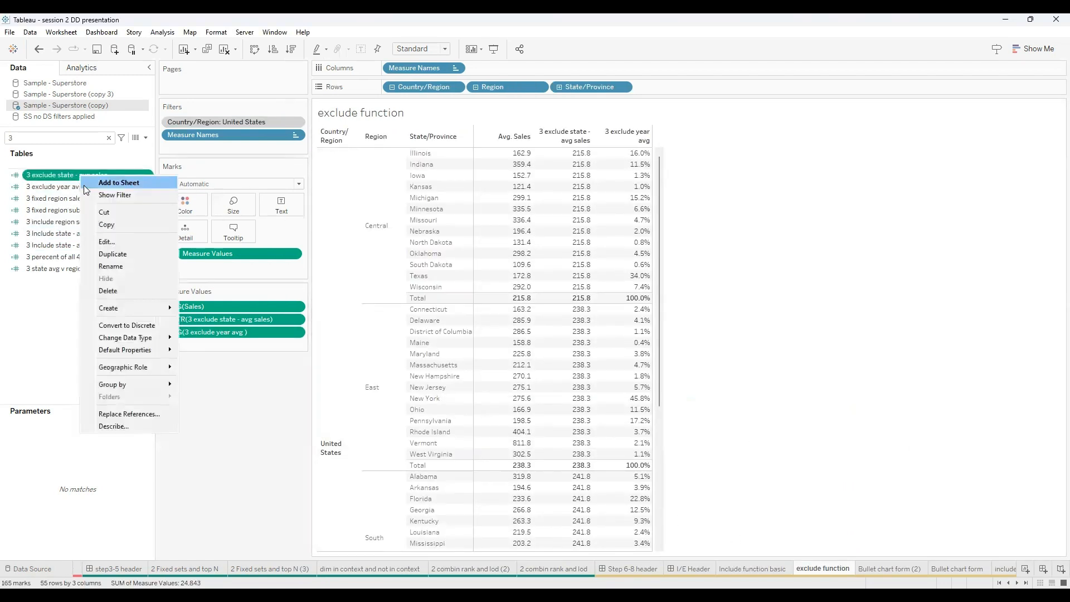
{"action": "left_click", "coordinate": [111, 243]}
{"action": "scroll", "coordinate": [572, 474], "scroll_direction": "up", "scroll_amount": 5, "text": "ctrl"}
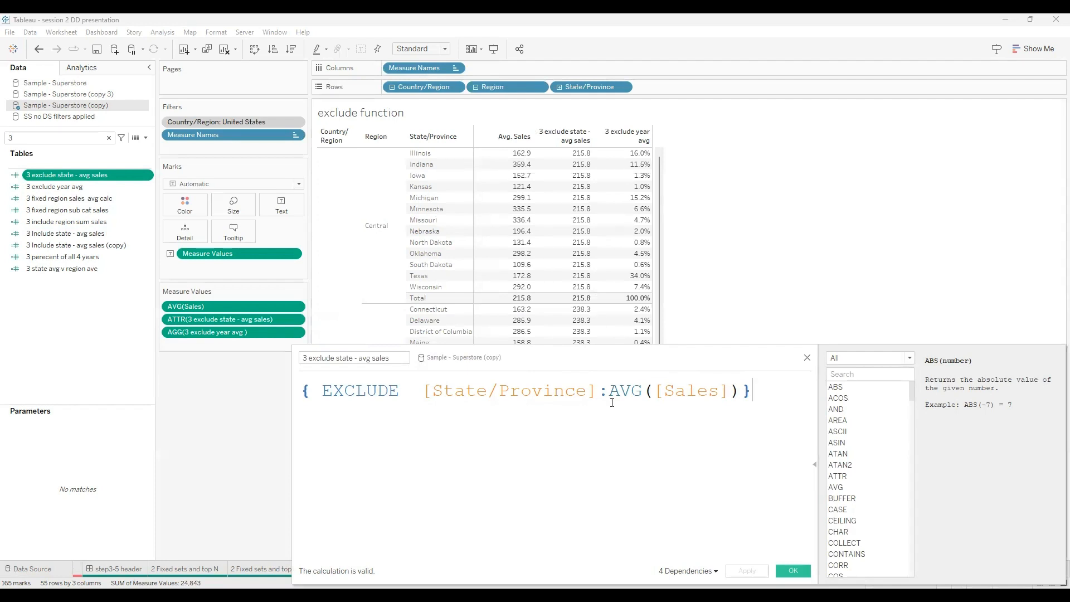
{"action": "left_click", "coordinate": [807, 358]}
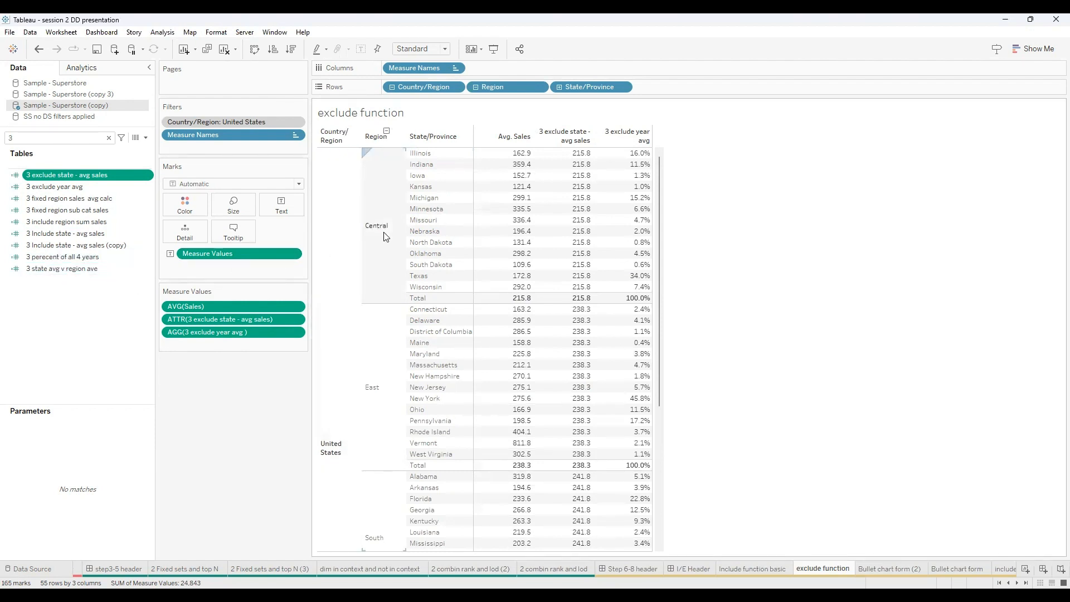
Examine the 3 Include state - avg sales and 3 exclude year avg formulas, leaving both unchanged
{"action": "right_click", "coordinate": [74, 234]}
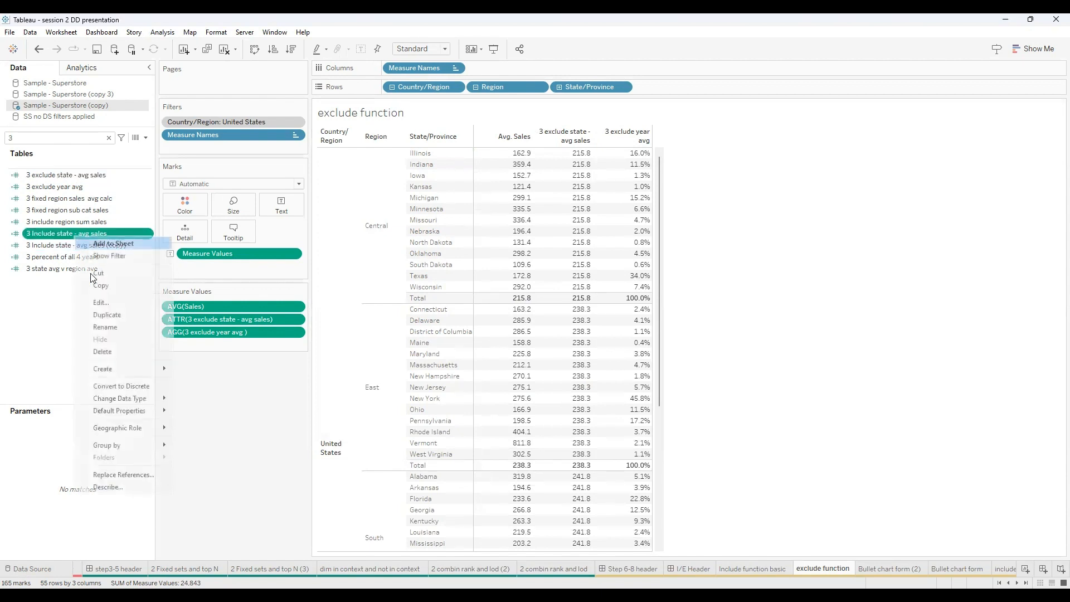
{"action": "left_click", "coordinate": [101, 302]}
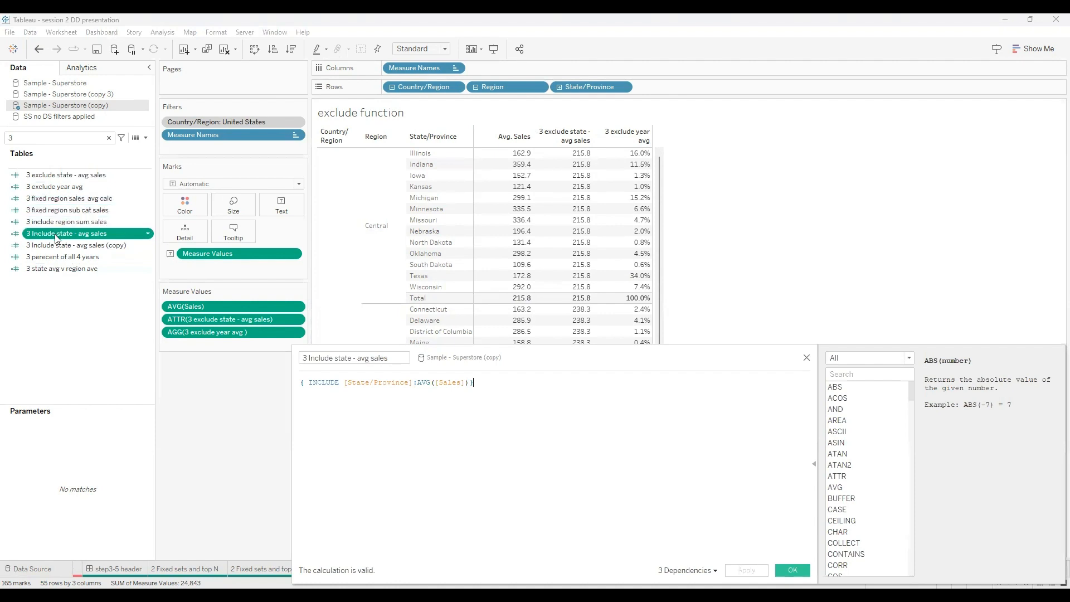
{"action": "right_click", "coordinate": [64, 188]}
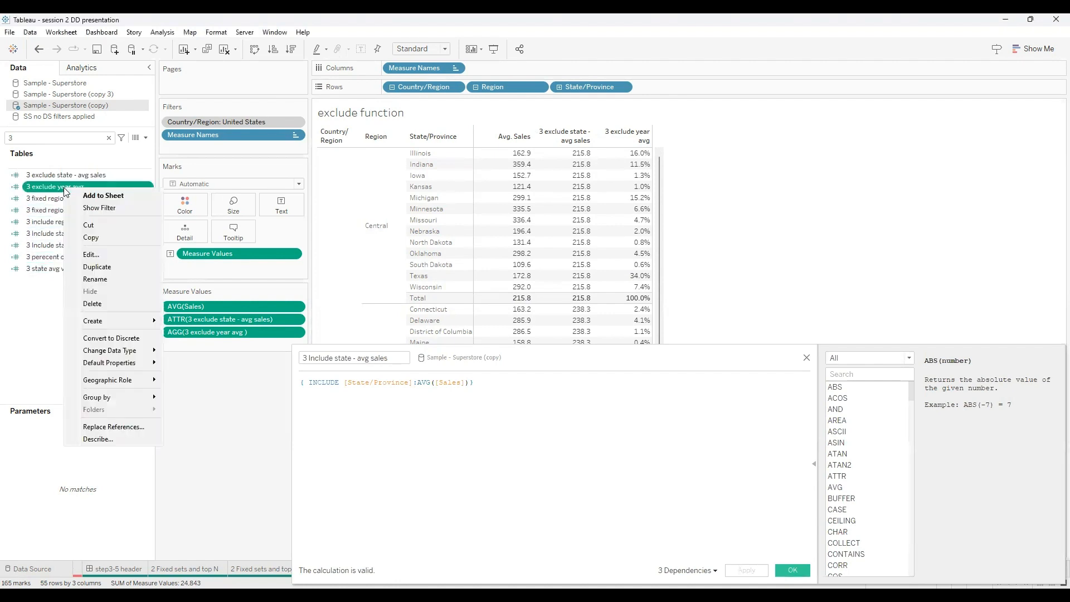
{"action": "left_click", "coordinate": [123, 254]}
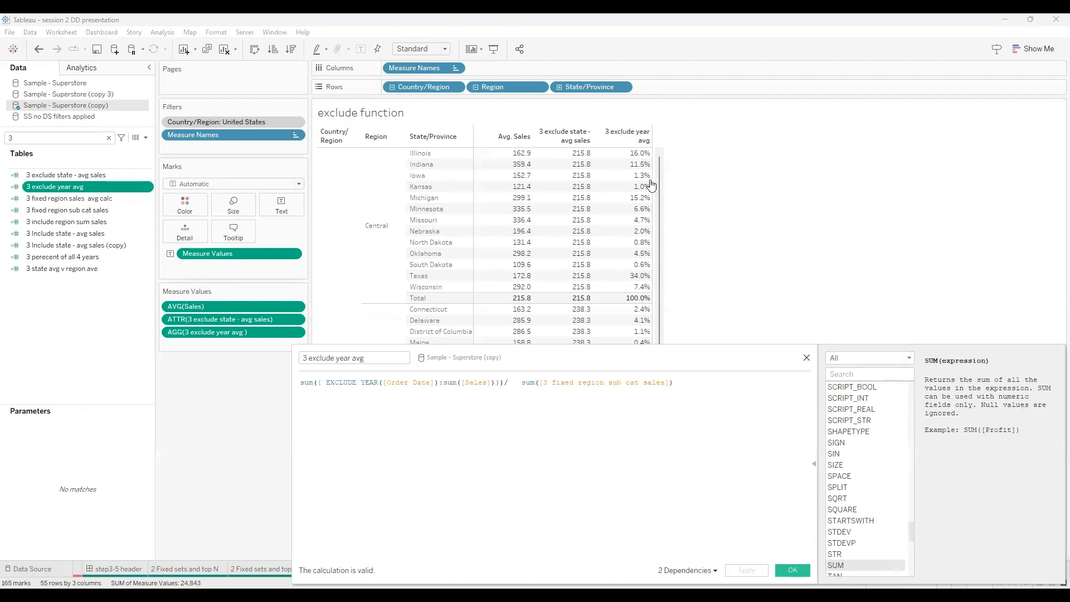
{"action": "left_click", "coordinate": [806, 358]}
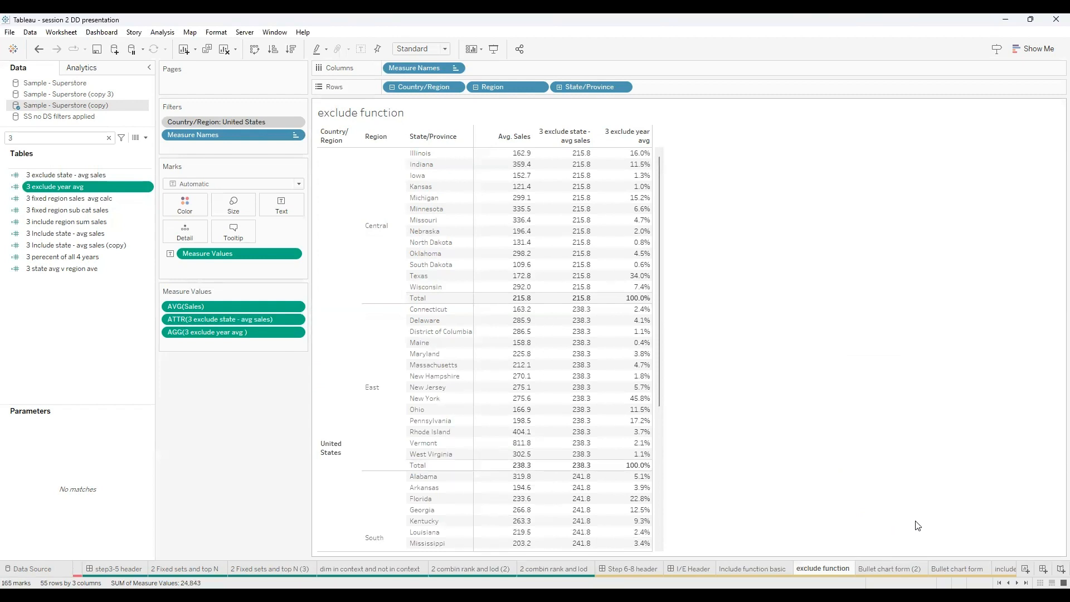
Open the Bullet chart form (2) worksheet and view the mark settings for SUM(3 Include state - avg sales)
{"action": "left_click", "coordinate": [885, 568]}
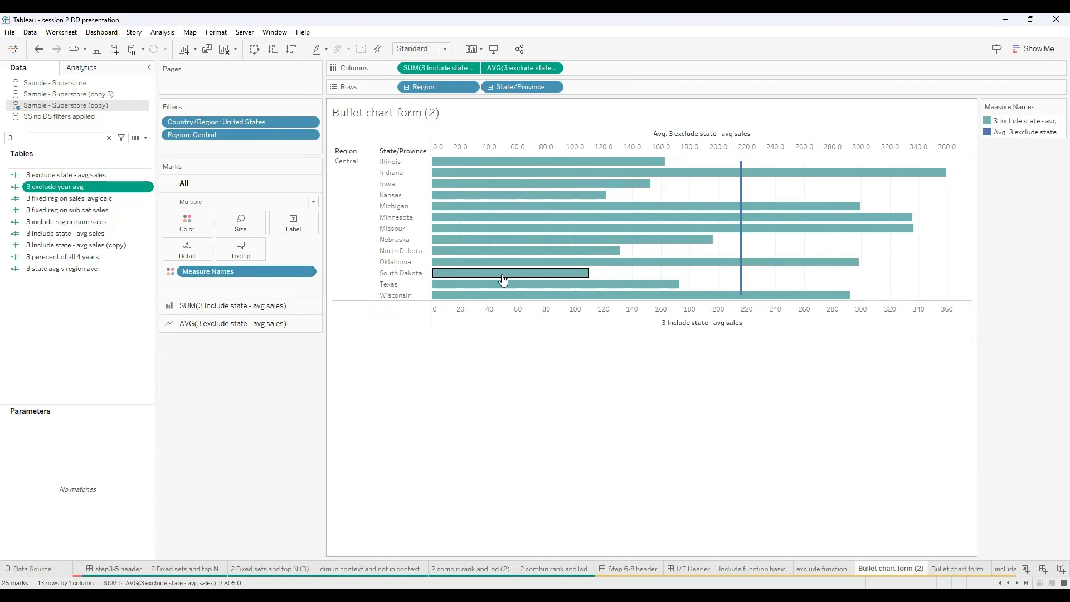
{"action": "left_click", "coordinate": [222, 307]}
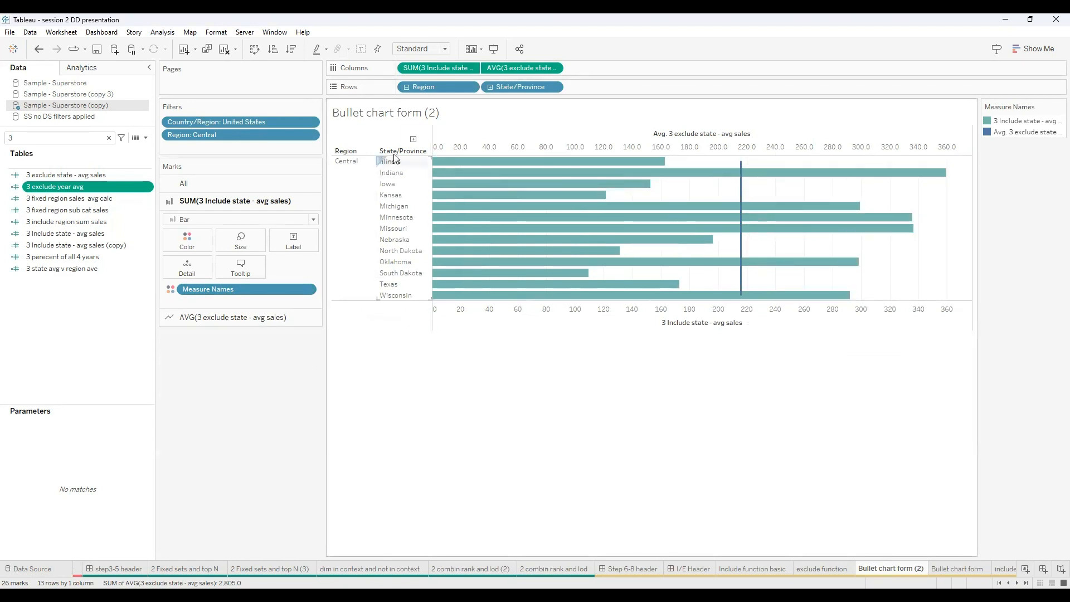
Rebuild the dual axis for AVG(3 exclude state - avg sales) by turning it off and on, and synchronize its axis
{"action": "right_click", "coordinate": [519, 66]}
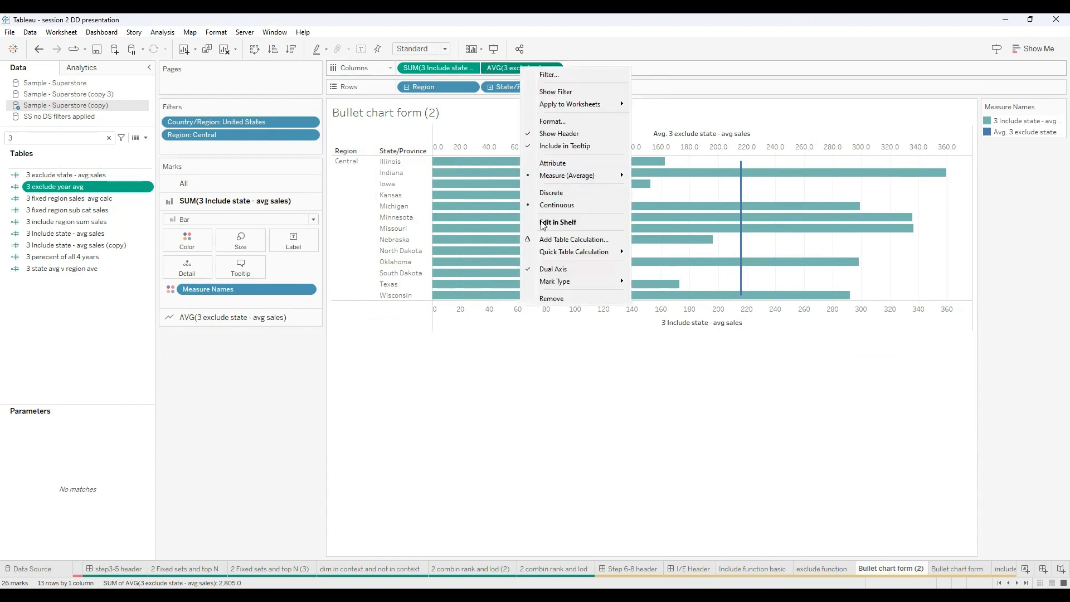
{"action": "left_click", "coordinate": [529, 270]}
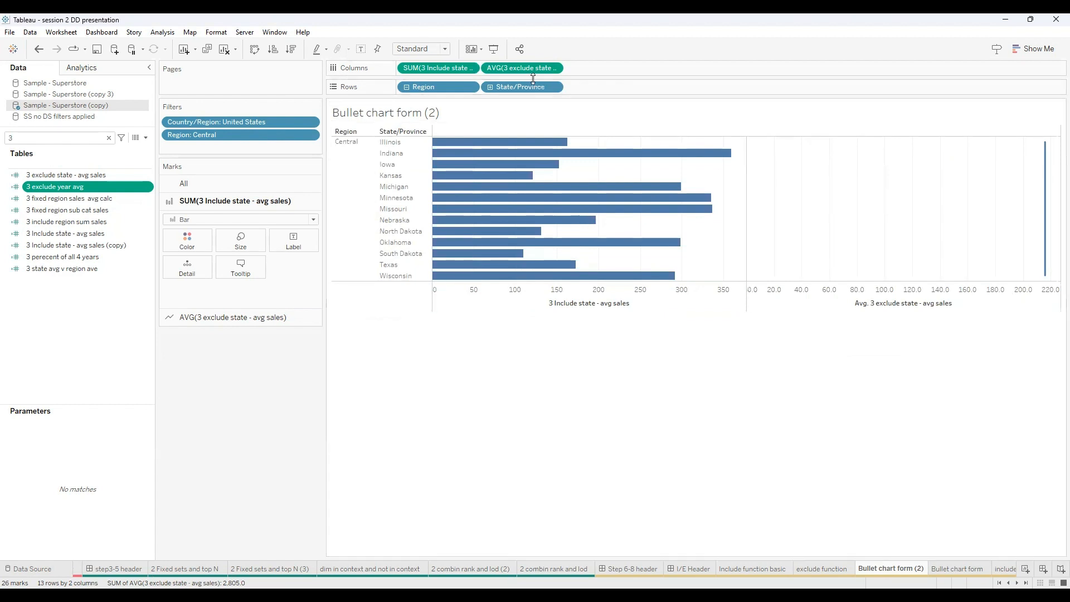
{"action": "right_click", "coordinate": [513, 69]}
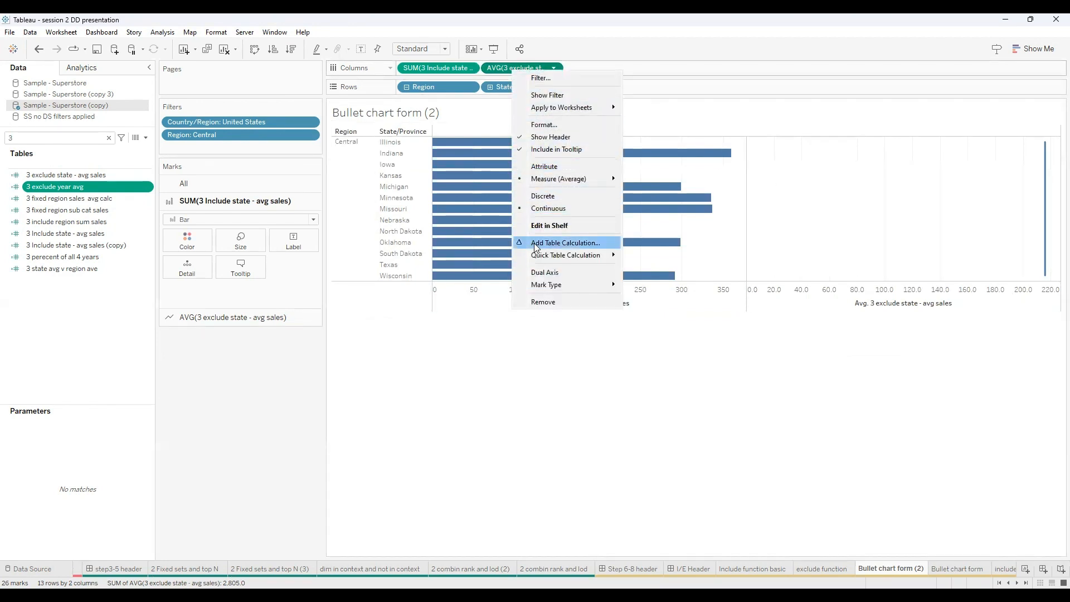
{"action": "left_click", "coordinate": [525, 273]}
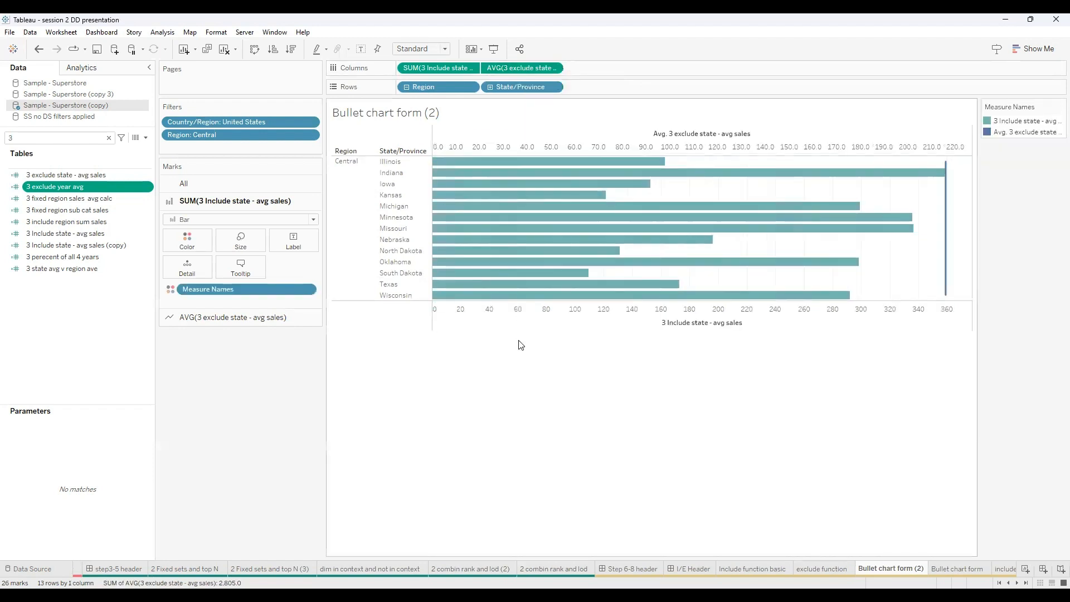
{"action": "right_click", "coordinate": [757, 143]}
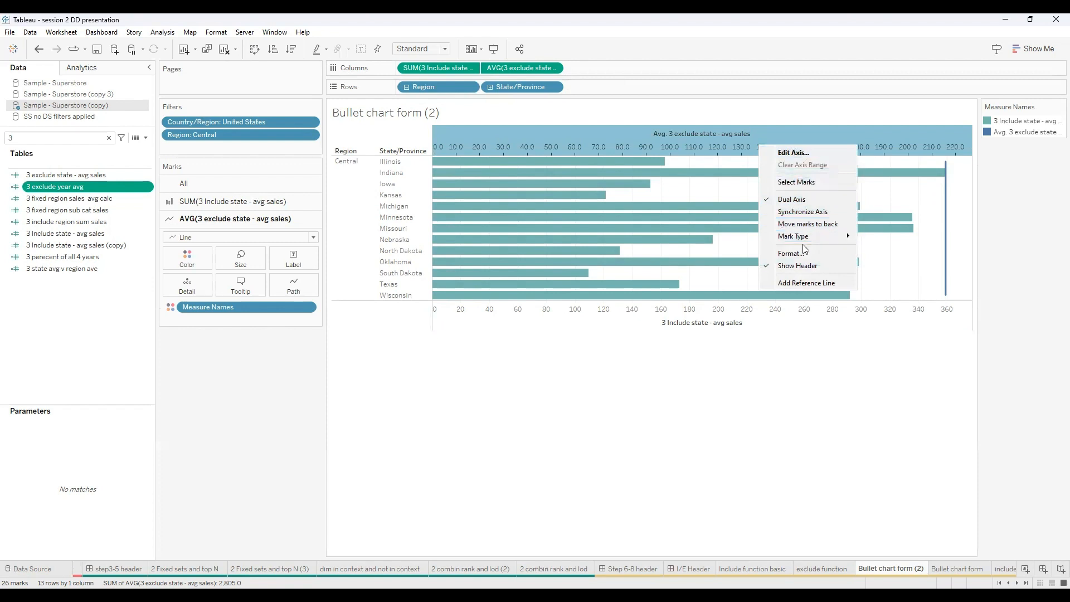
{"action": "left_click", "coordinate": [801, 215]}
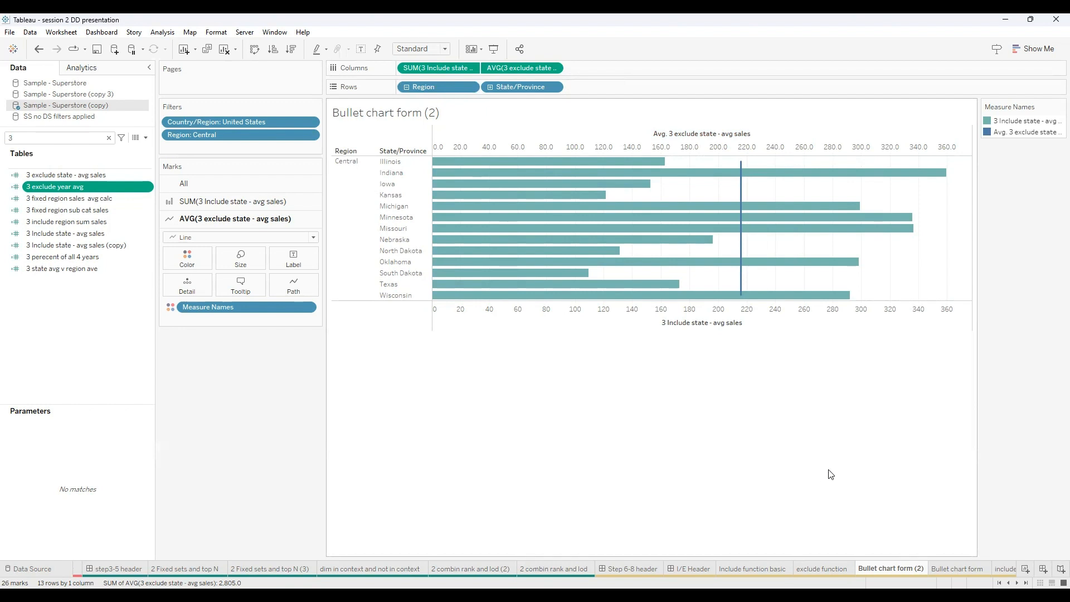
Open the basic grand totals worksheet and remove the category subtotals from the sales table
{"action": "left_click", "coordinate": [1017, 582]}
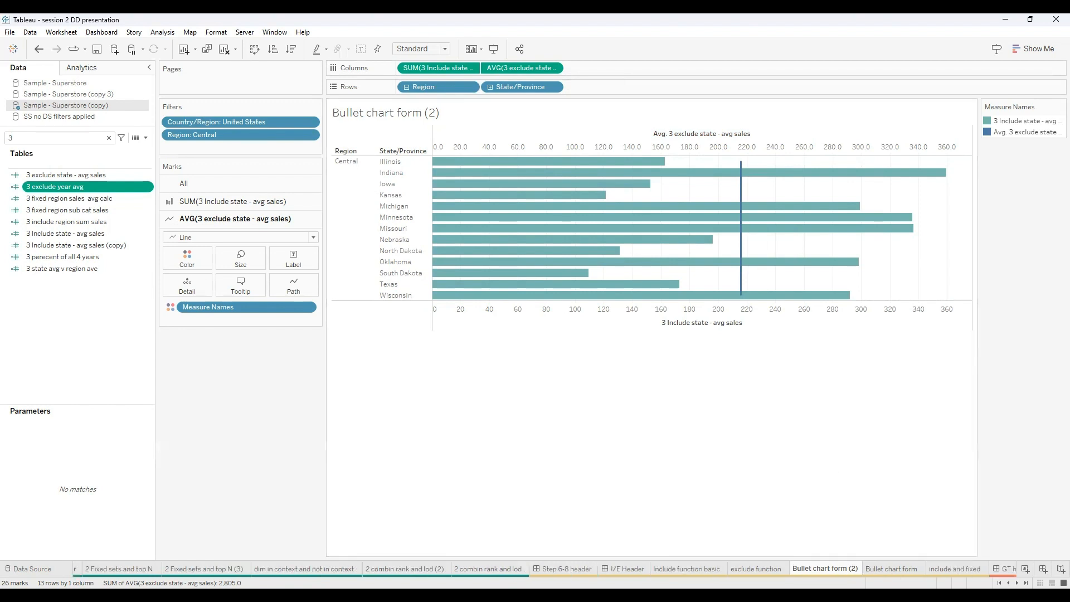
{"action": "left_click", "coordinate": [1016, 582]}
{"action": "left_click", "coordinate": [1017, 583]}
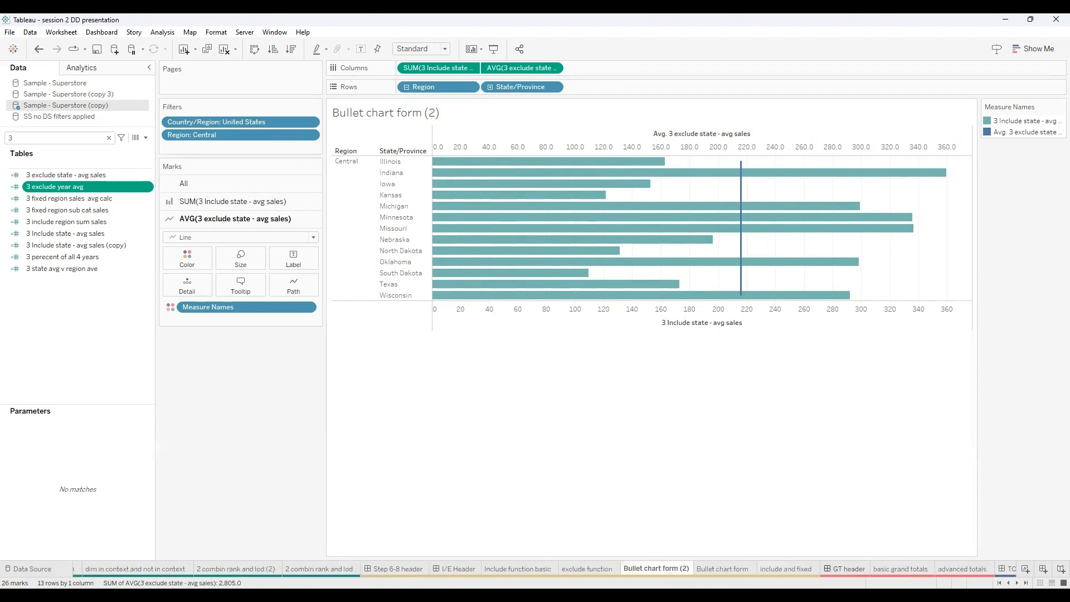
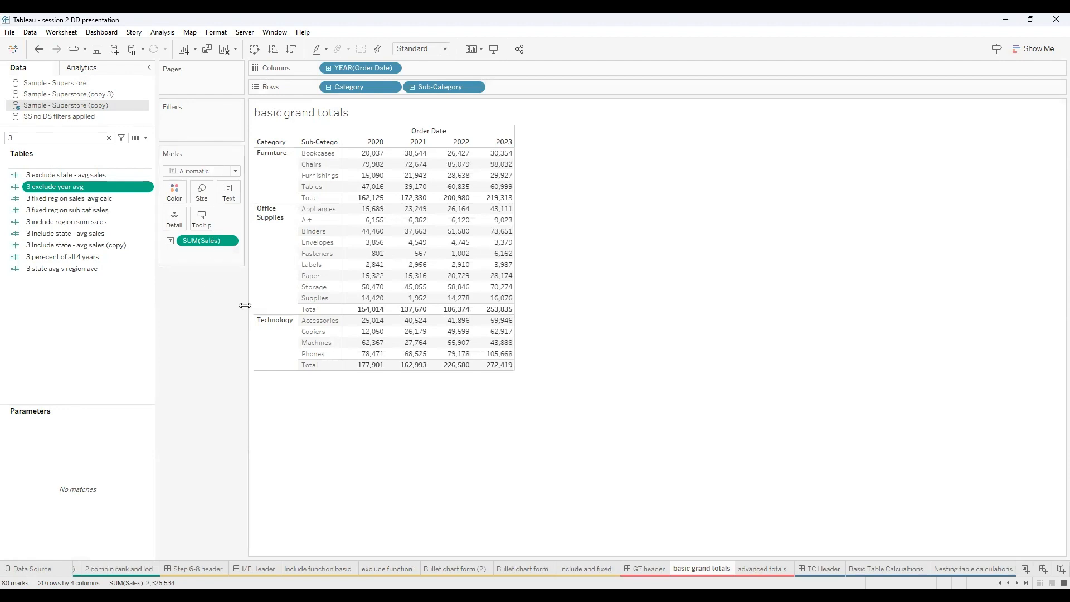
{"action": "left_click", "coordinate": [312, 198]}
{"action": "right_click", "coordinate": [315, 202]}
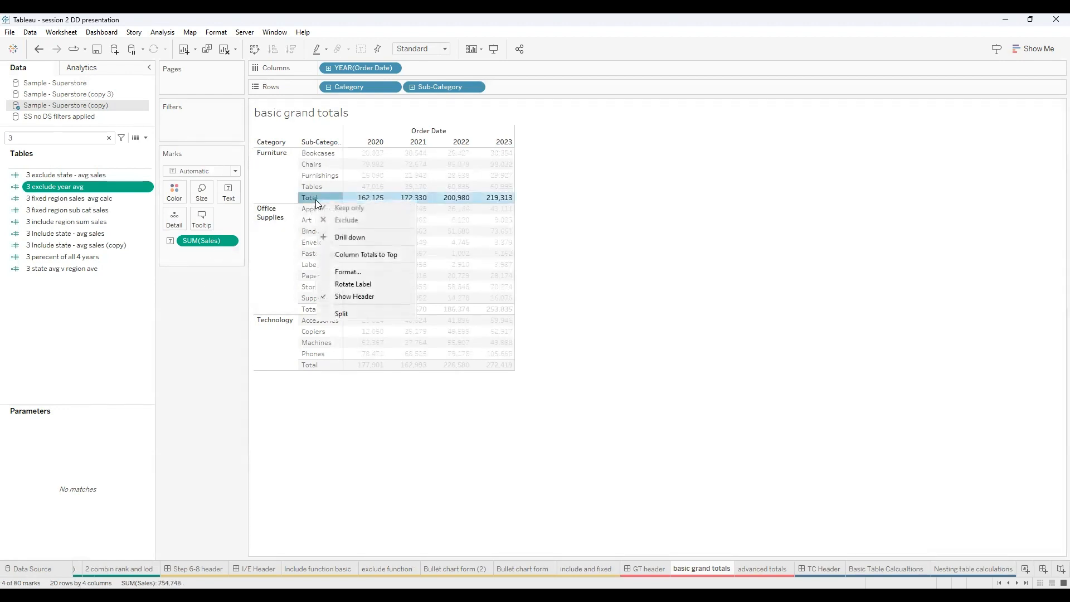
{"action": "left_click", "coordinate": [316, 200]}
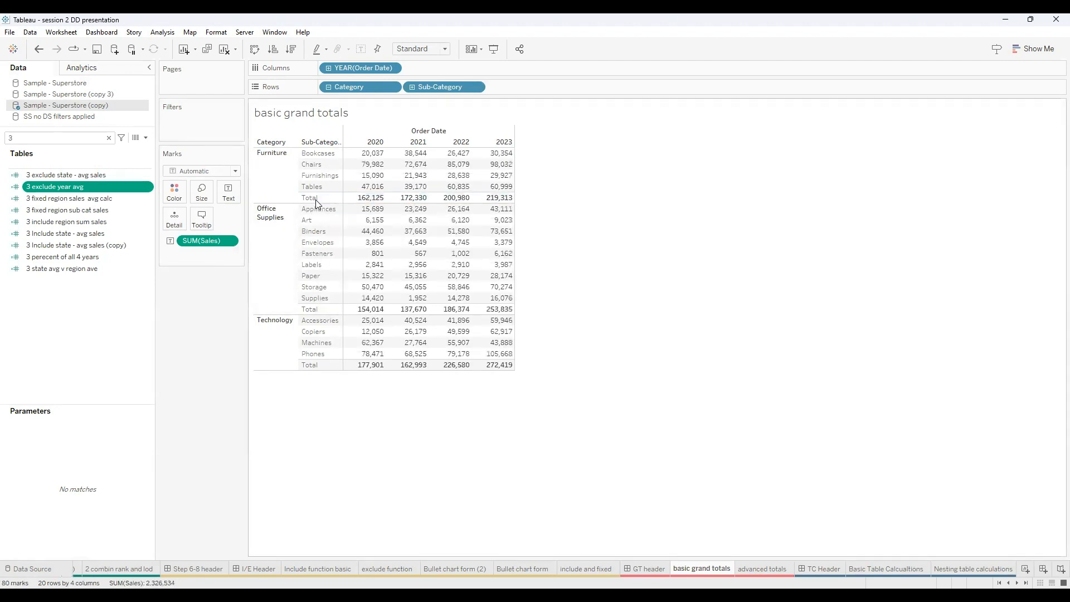
{"action": "left_click", "coordinate": [316, 201]}
{"action": "left_click", "coordinate": [417, 217]}
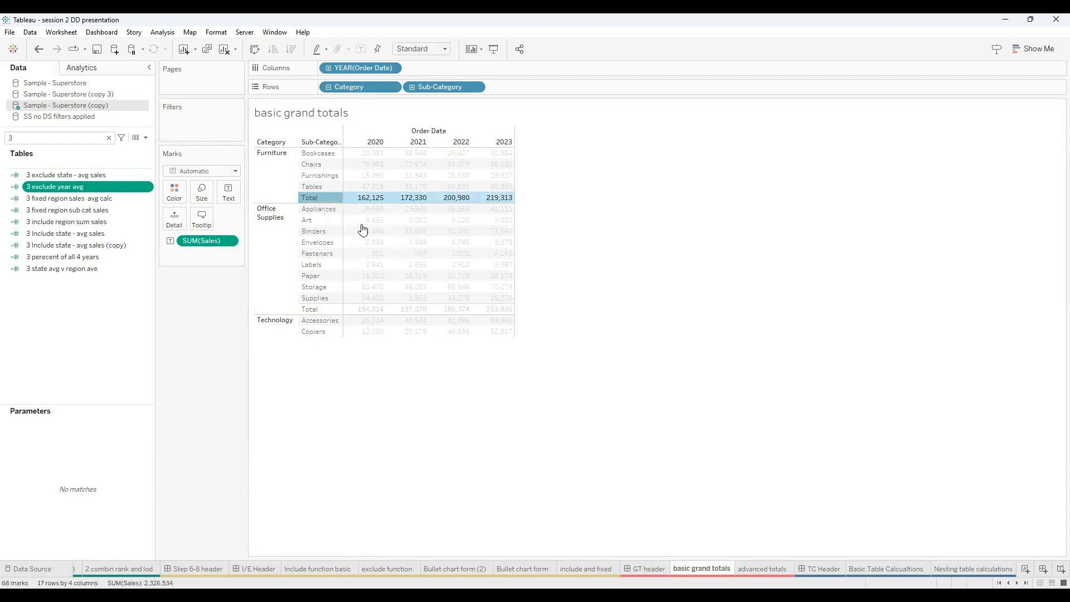
Add column grand totals and category subtotals to the sales table
{"action": "left_click", "coordinate": [90, 71]}
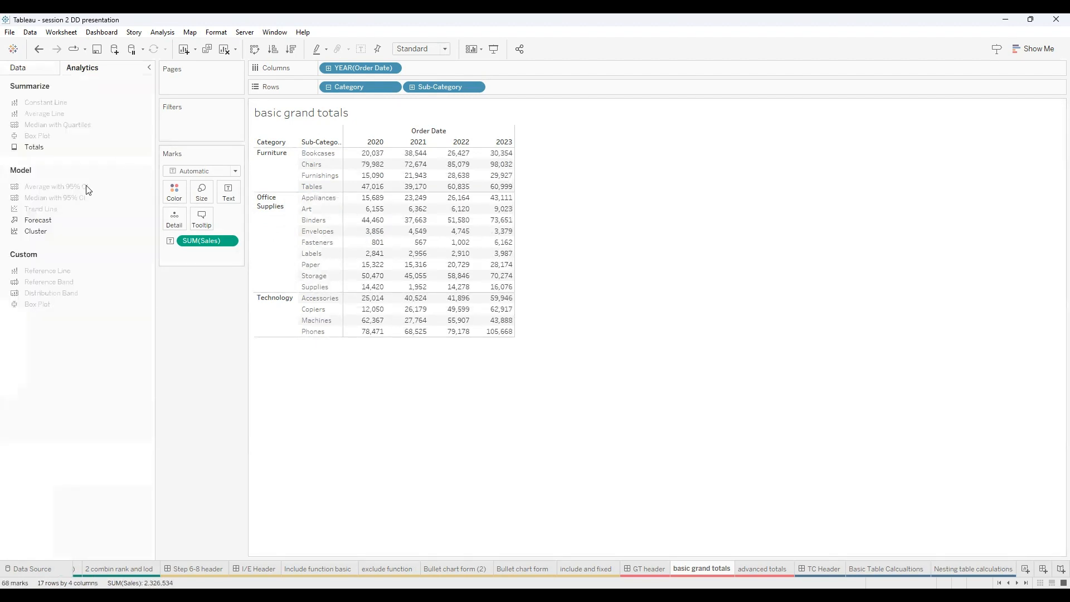
{"action": "left_click_drag", "start_coordinate": [39, 150], "coordinate": [422, 145]}
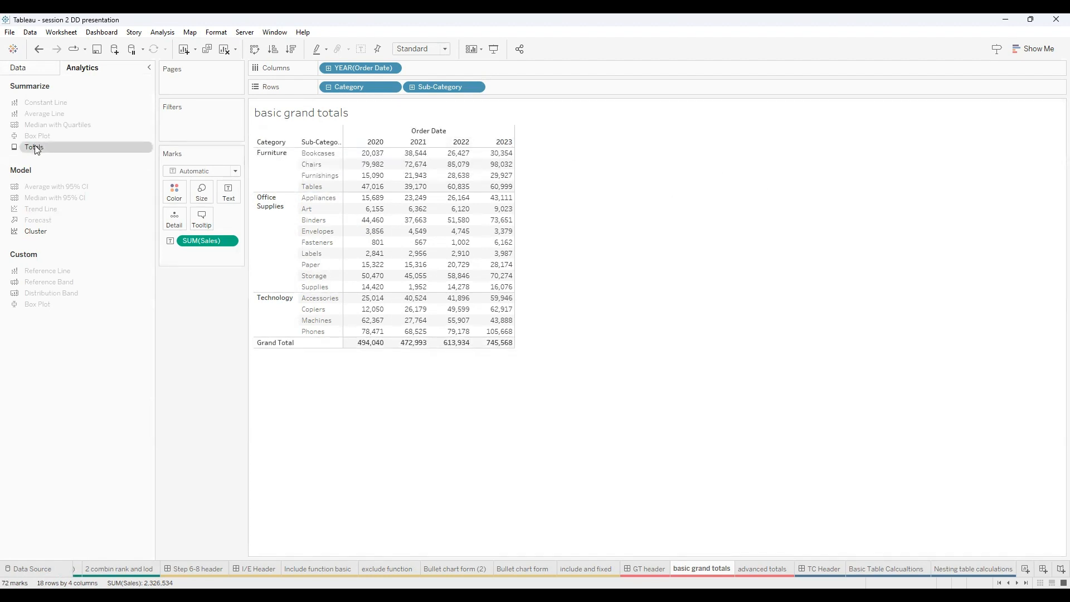
{"action": "left_click_drag", "start_coordinate": [37, 149], "coordinate": [362, 147]}
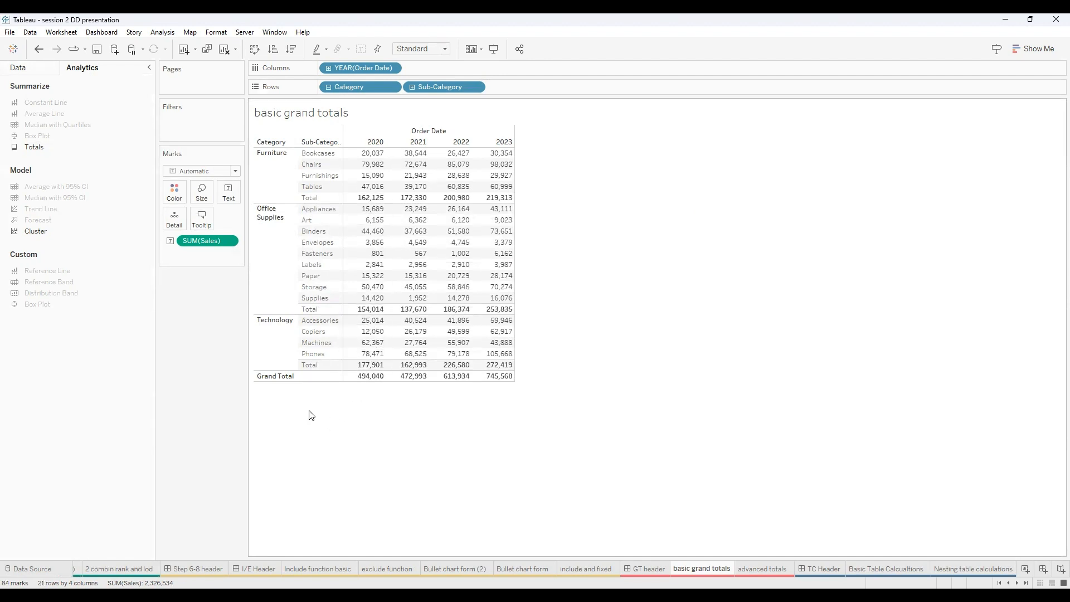
Set the totals of SUM(Sales) to be calculated using Minimum
{"action": "left_click", "coordinate": [231, 242]}
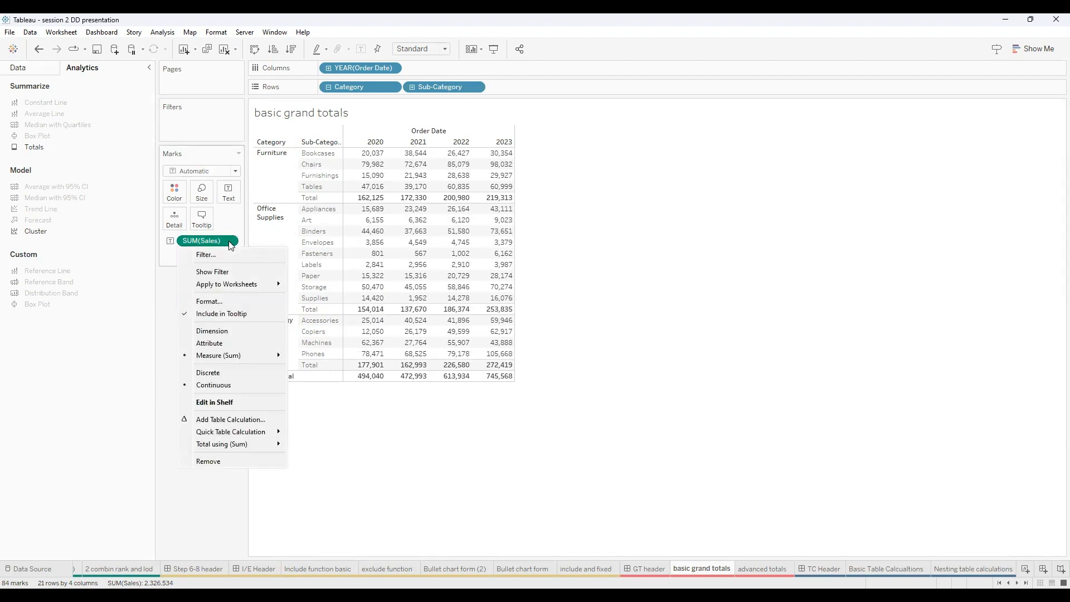
{"action": "mouse_move", "coordinate": [240, 451]}
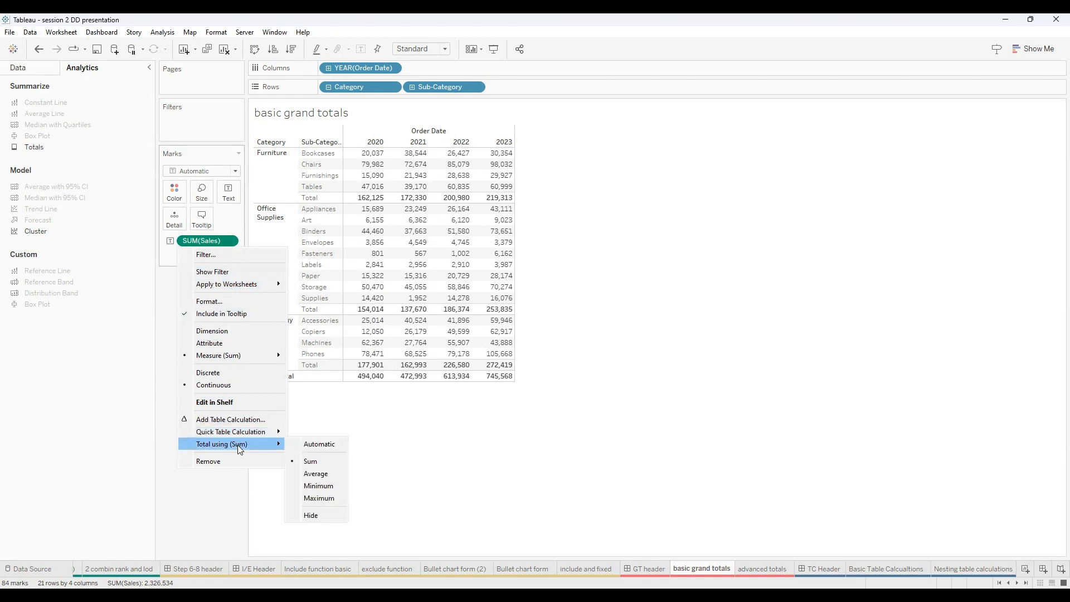
{"action": "left_click", "coordinate": [319, 486]}
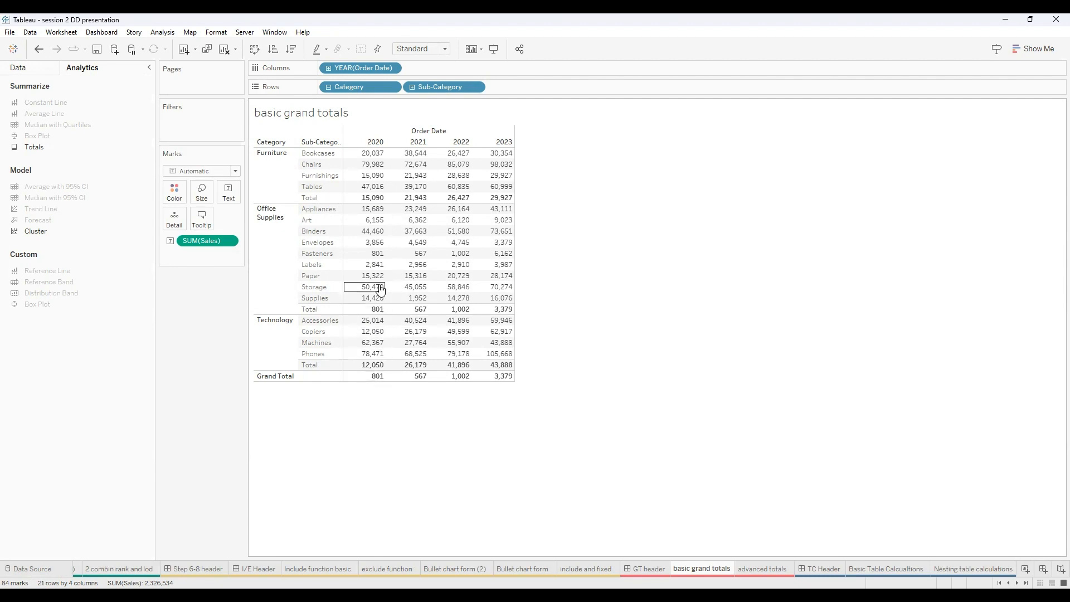
Set the totals of SUM(Sales) to be calculated using Average
{"action": "left_click", "coordinate": [232, 241]}
{"action": "mouse_move", "coordinate": [244, 444]}
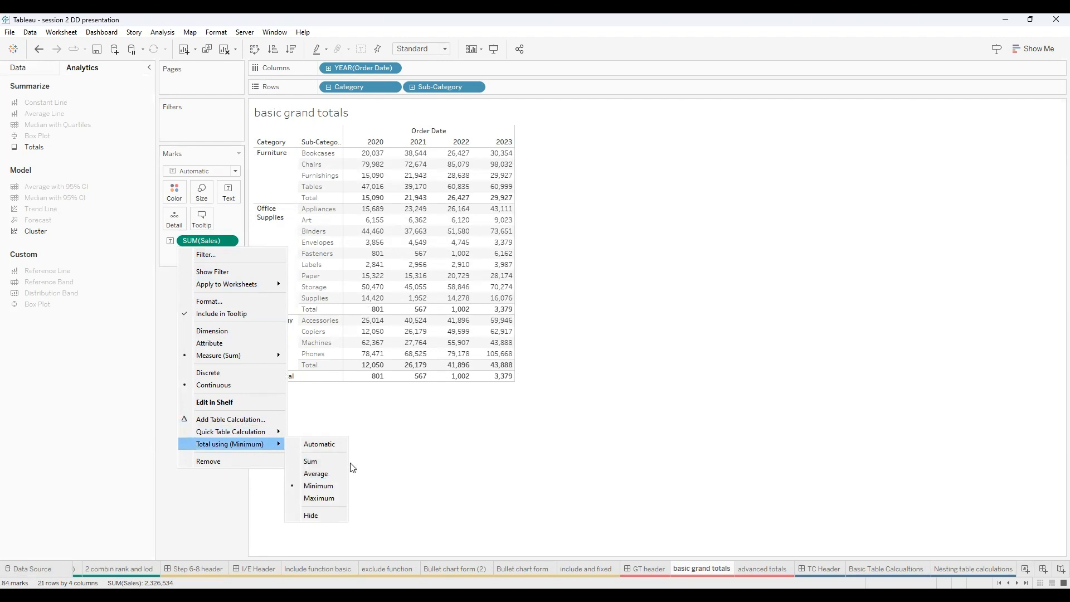
{"action": "left_click", "coordinate": [317, 474]}
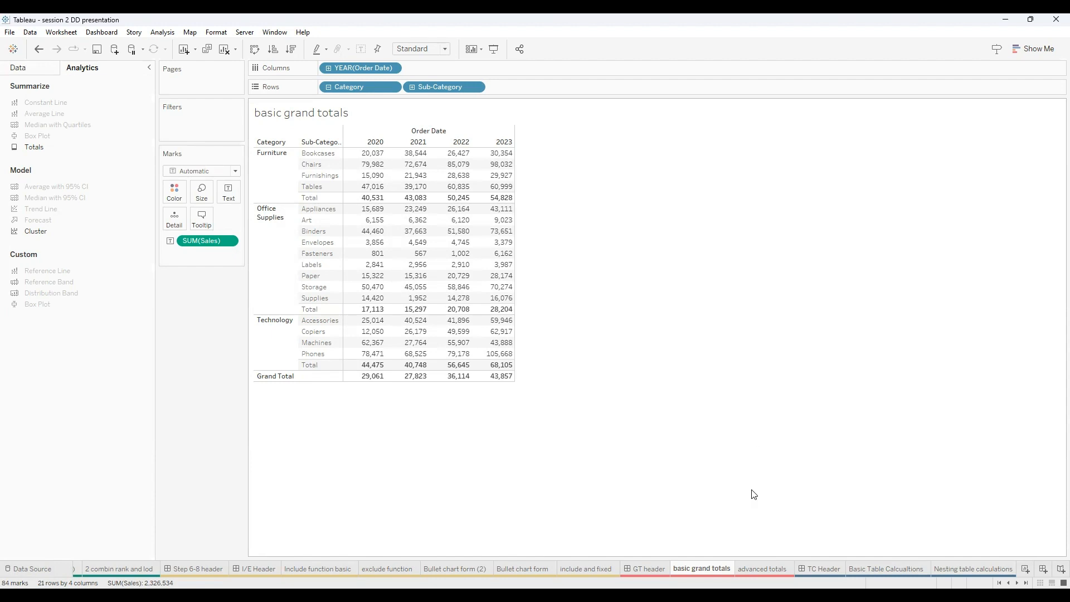
Open the advanced totals worksheet and filter the data source's field list by 4
{"action": "left_click", "coordinate": [762, 568]}
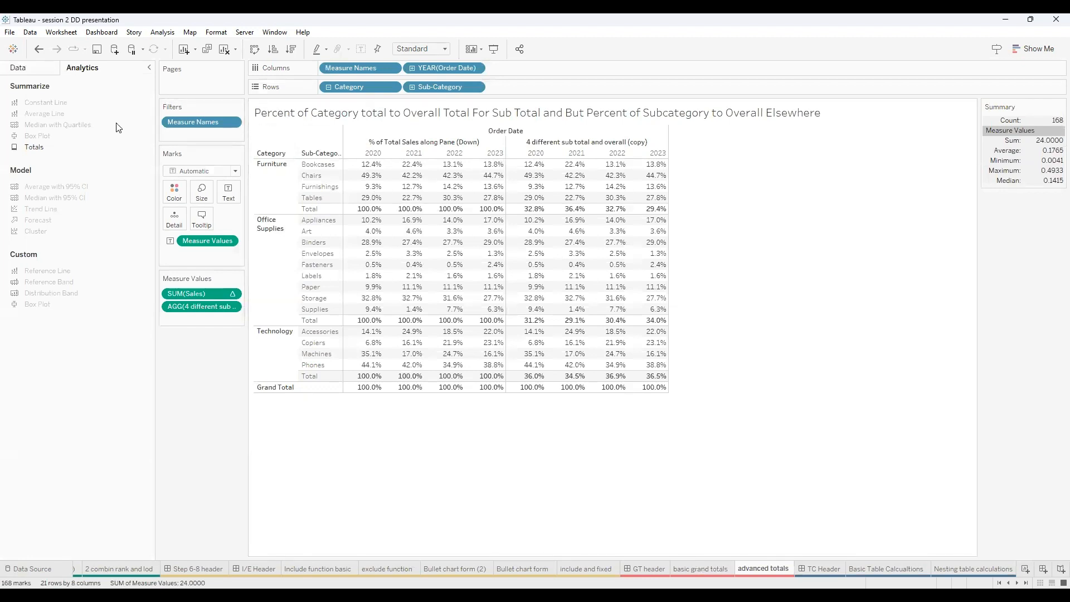
{"action": "left_click", "coordinate": [32, 69]}
{"action": "left_click", "coordinate": [55, 135]}
{"action": "key", "text": "BackSpace"}
{"action": "type", "text": "4"}
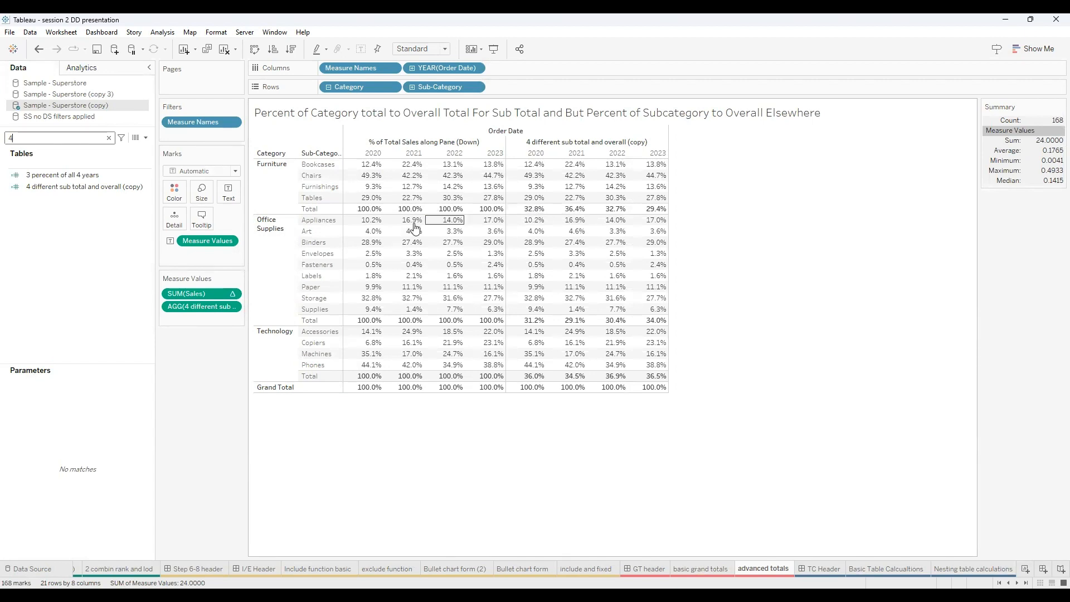
Open the formula of 4 different sub total and overall (copy) and enlarge its text for reading
{"action": "left_click", "coordinate": [81, 188]}
{"action": "right_click", "coordinate": [79, 189]}
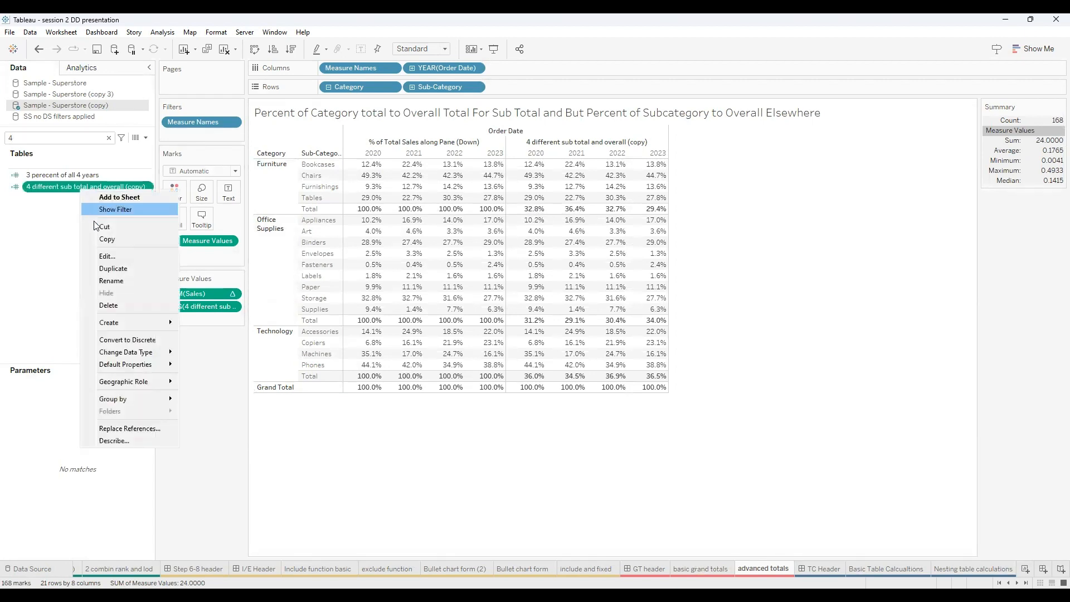
{"action": "left_click", "coordinate": [107, 257]}
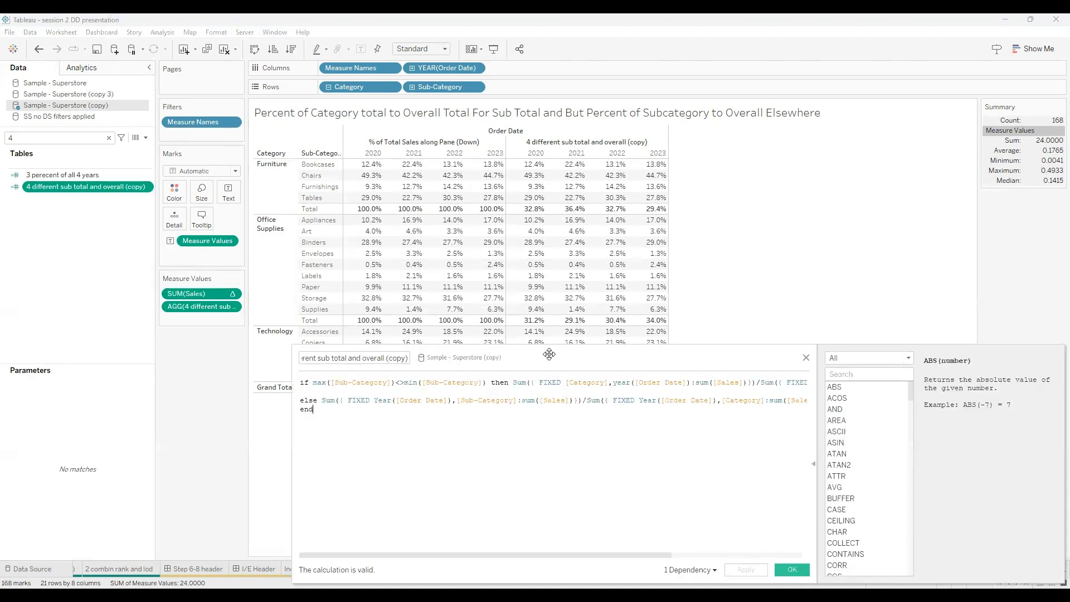
{"action": "left_click_drag", "start_coordinate": [549, 354], "coordinate": [542, 167]}
{"action": "left_click_drag", "start_coordinate": [286, 279], "coordinate": [126, 274]}
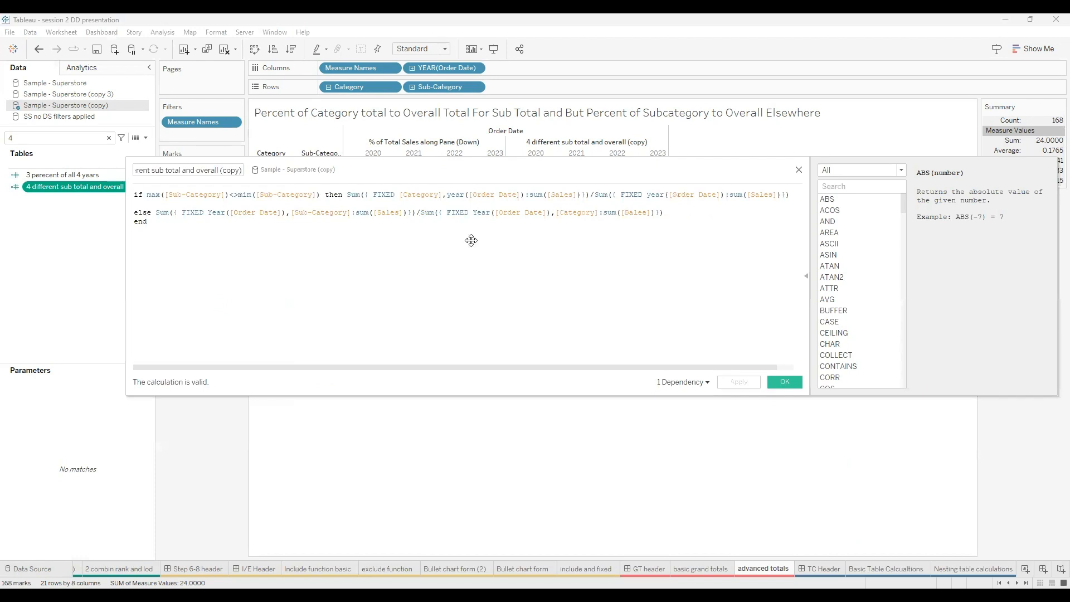
{"action": "left_click_drag", "start_coordinate": [471, 241], "coordinate": [477, 307]}
{"action": "scroll", "coordinate": [435, 341], "scroll_direction": "up", "scroll_amount": 3, "text": "ctrl"}
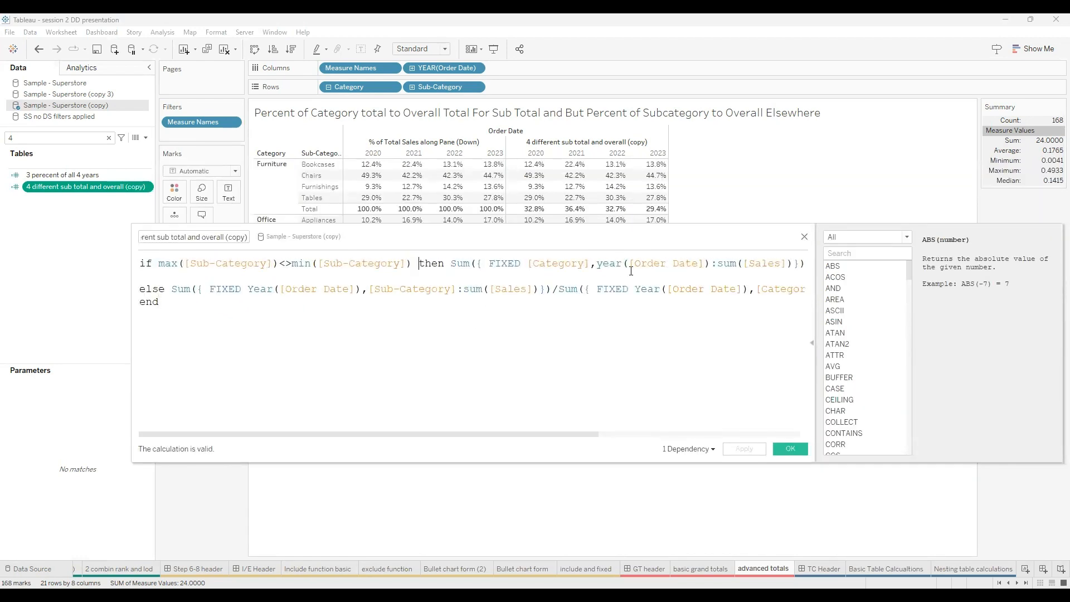
Put the formula's then clause and the else clause's /Sum divisor on new lines, and close the calculation editor
{"action": "key", "text": "Return"}
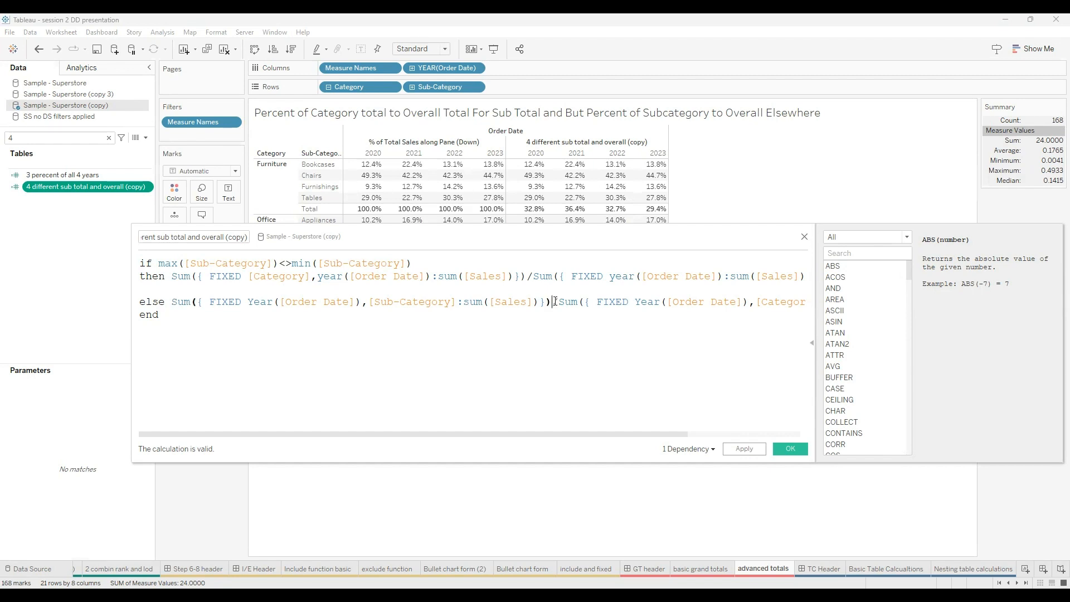
{"action": "key", "text": "Return"}
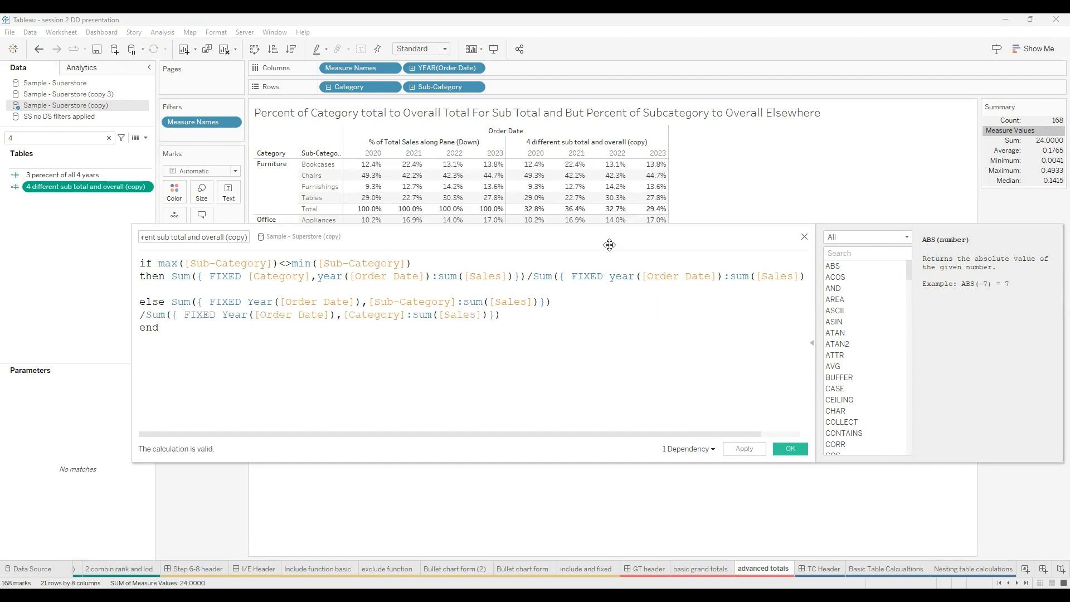
{"action": "left_click_drag", "start_coordinate": [609, 245], "coordinate": [644, 251]}
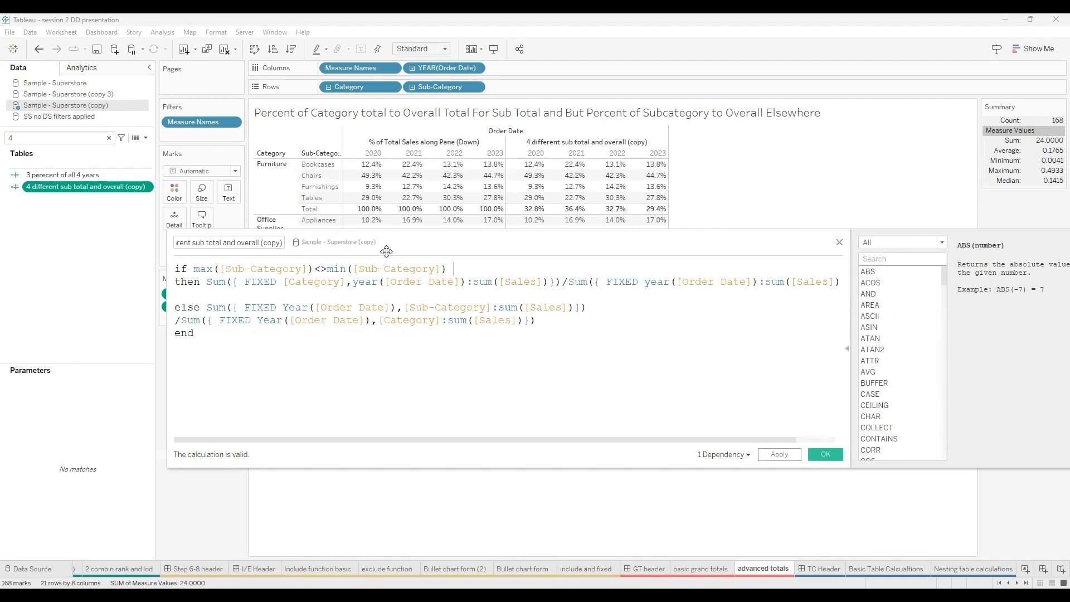
{"action": "left_click_drag", "start_coordinate": [386, 252], "coordinate": [476, 245]}
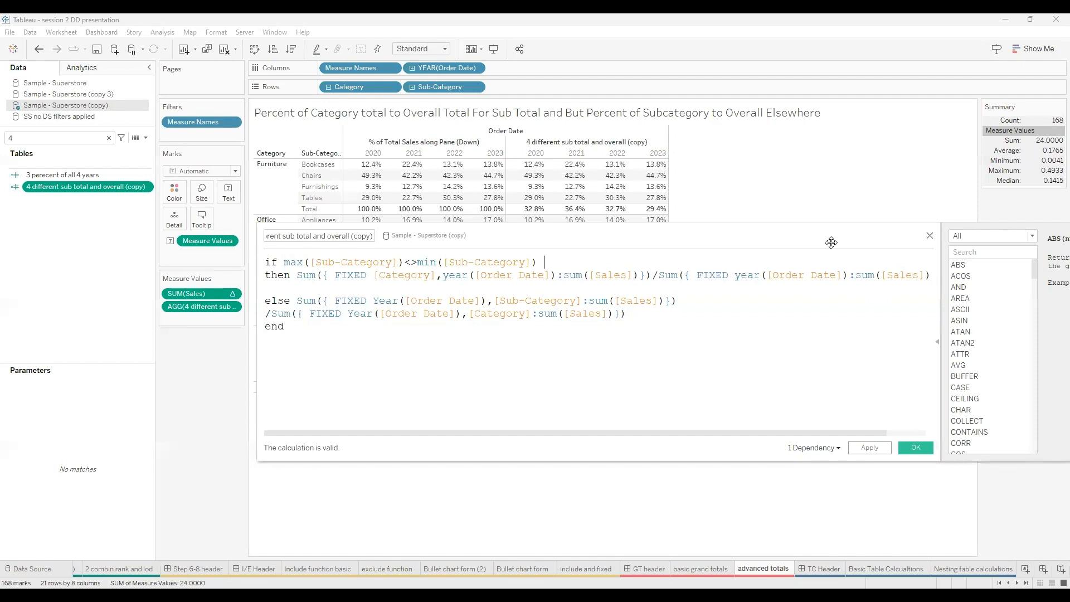
{"action": "left_click", "coordinate": [929, 236]}
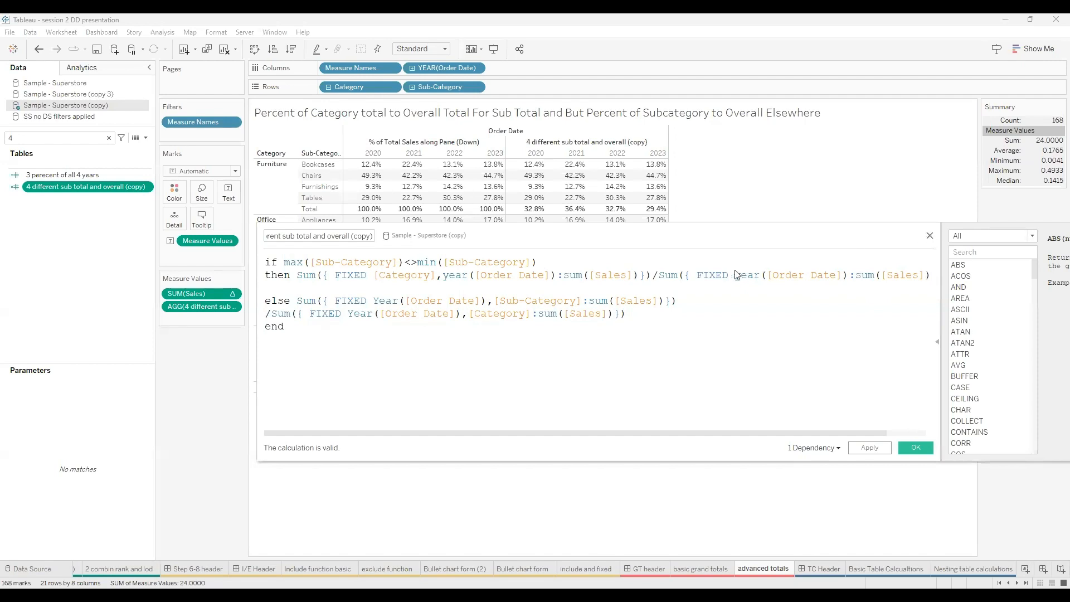
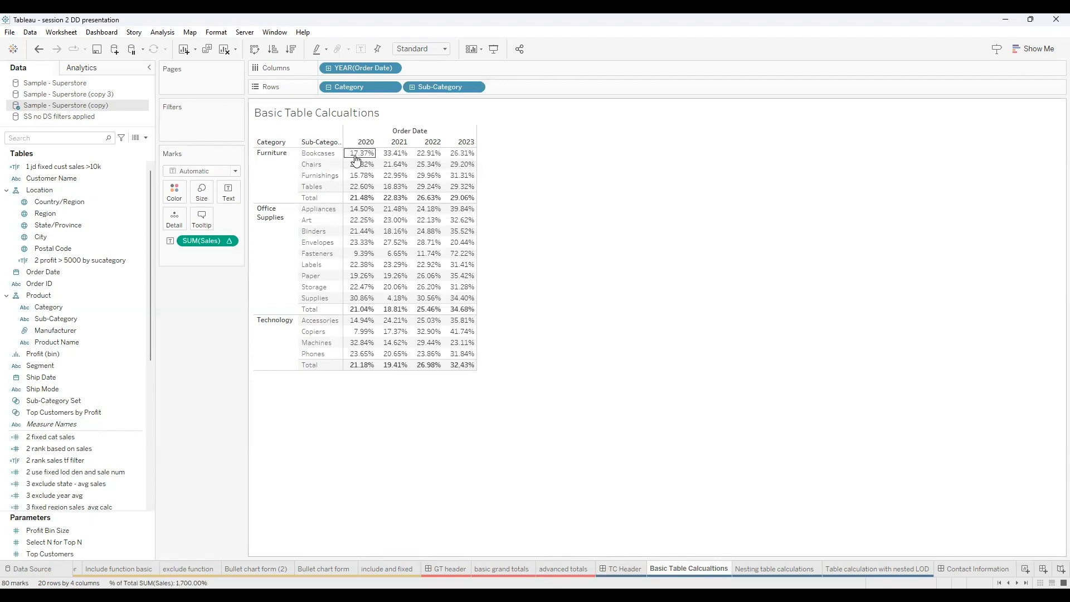
Compute the SUM(Sales) percent of total along Table (down) and add column grand totals to the basic table calculations view
{"action": "left_click", "coordinate": [229, 241]}
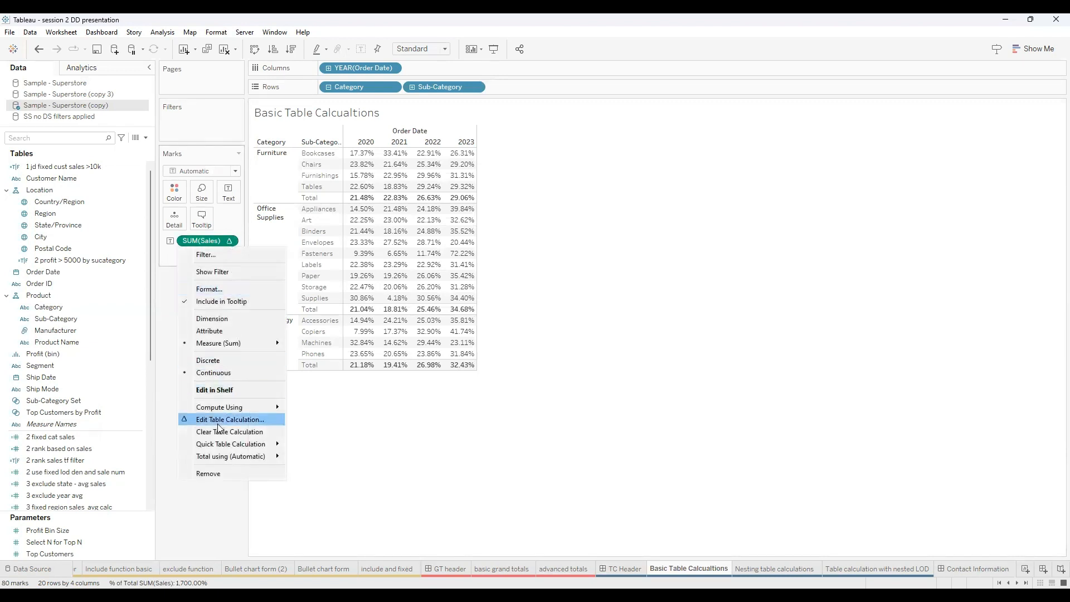
{"action": "mouse_move", "coordinate": [221, 412]}
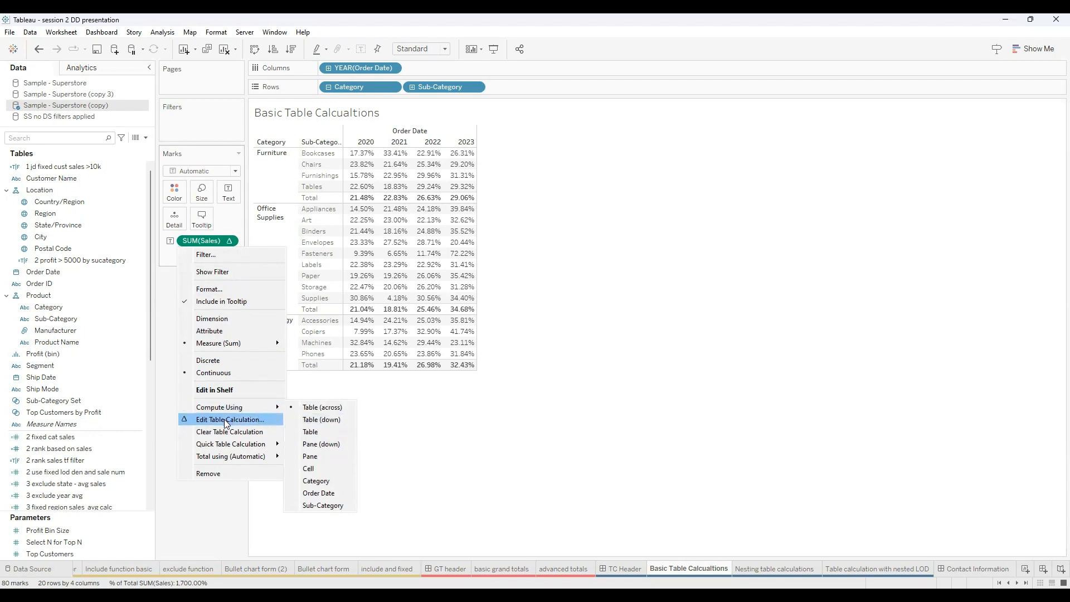
{"action": "left_click", "coordinate": [264, 416]}
{"action": "left_click_drag", "start_coordinate": [677, 296], "coordinate": [660, 135]}
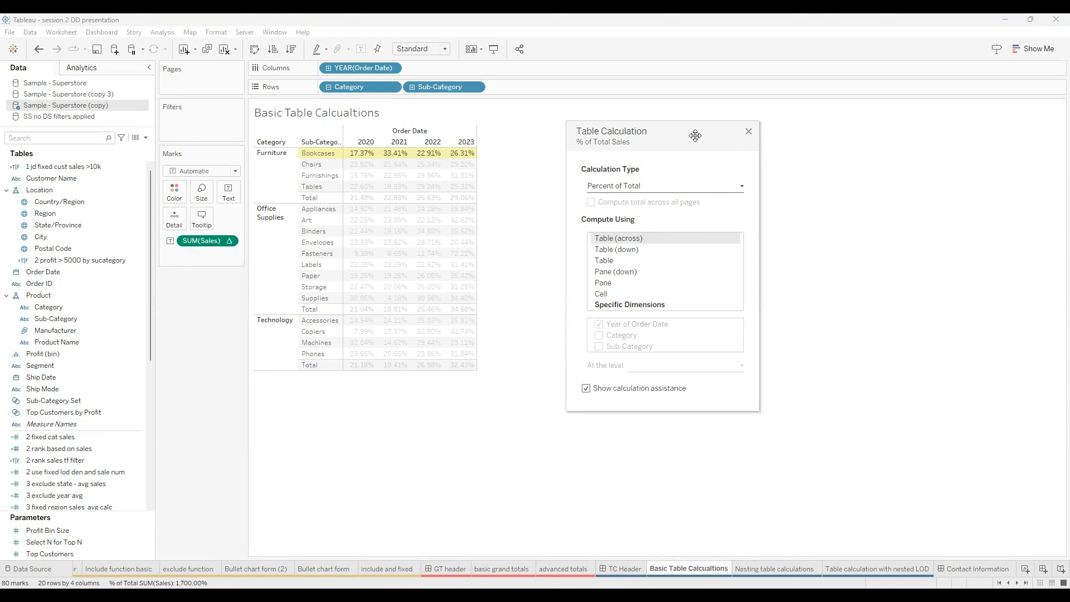
{"action": "left_click_drag", "start_coordinate": [695, 136], "coordinate": [646, 128]}
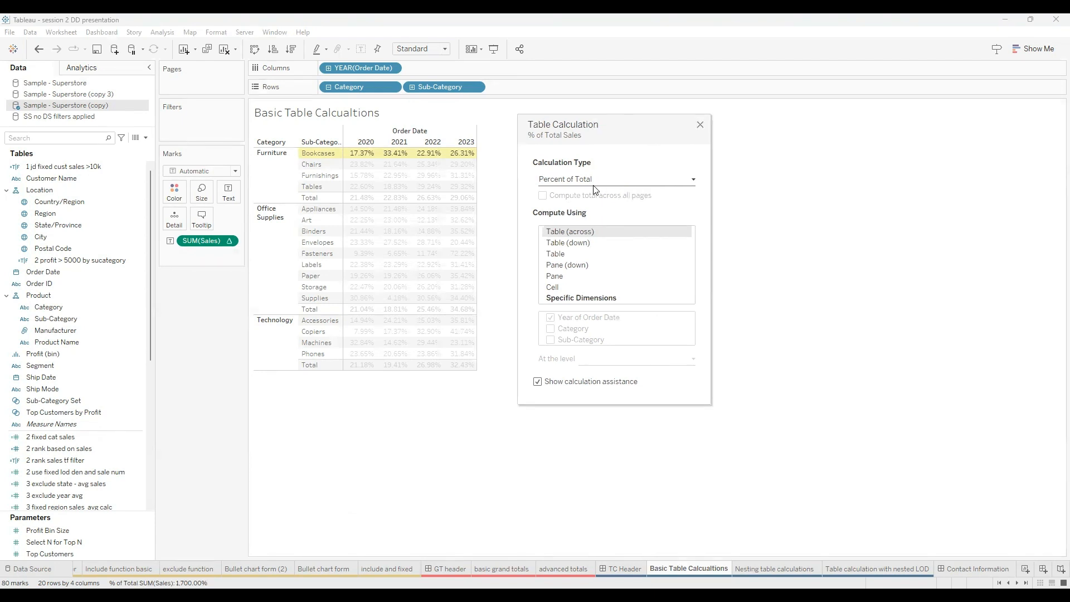
{"action": "left_click", "coordinate": [585, 246]}
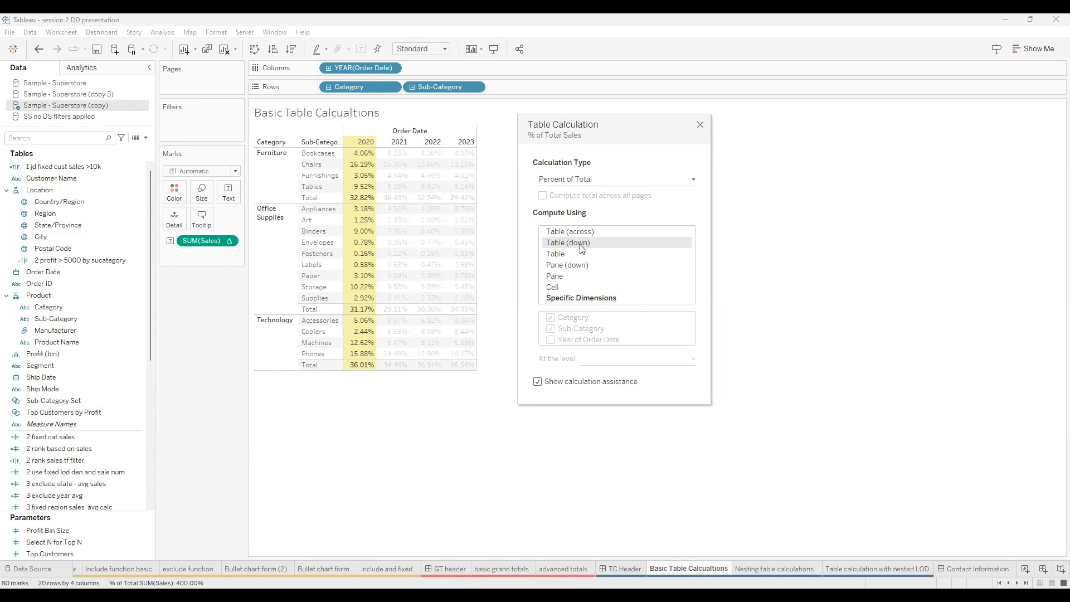
{"action": "left_click", "coordinate": [769, 279]}
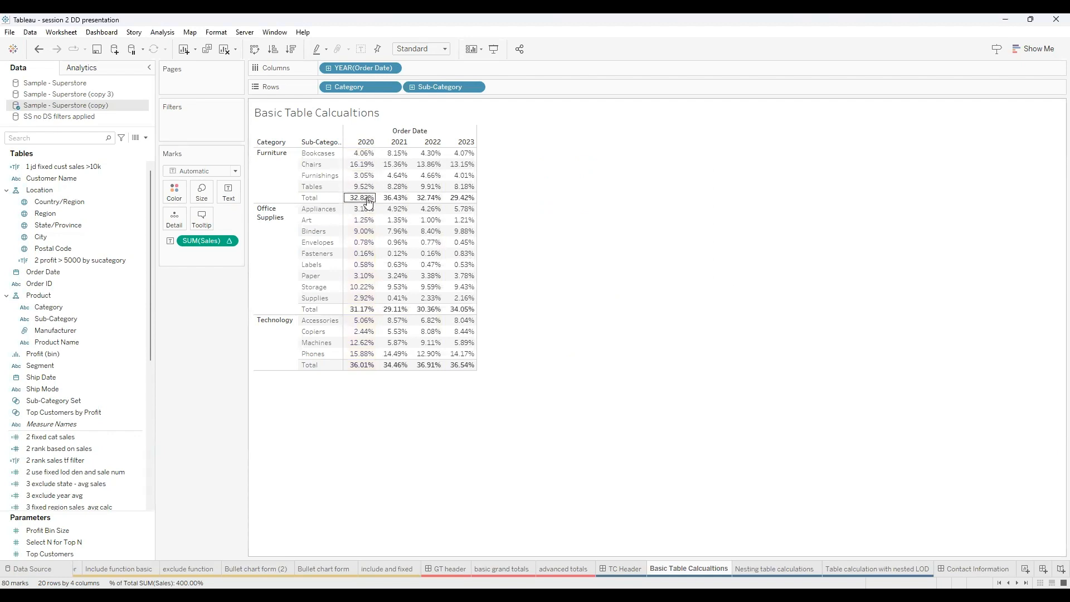
{"action": "left_click", "coordinate": [73, 68]}
{"action": "left_click_drag", "start_coordinate": [32, 146], "coordinate": [418, 146]}
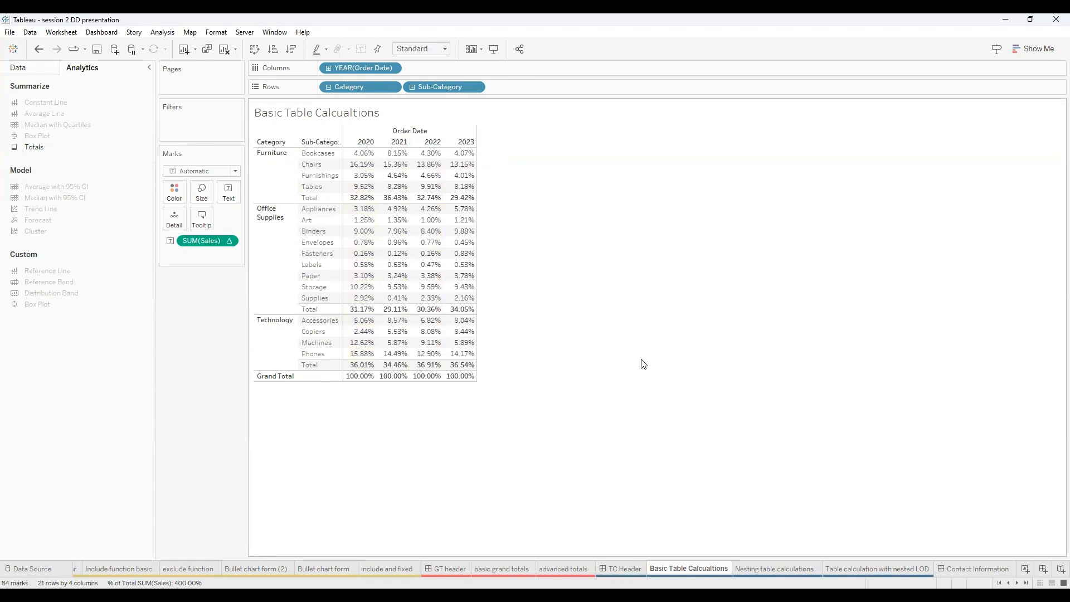
Open the Nesting table calculations worksheet and filter the data source's field list by 5
{"action": "left_click", "coordinate": [754, 566]}
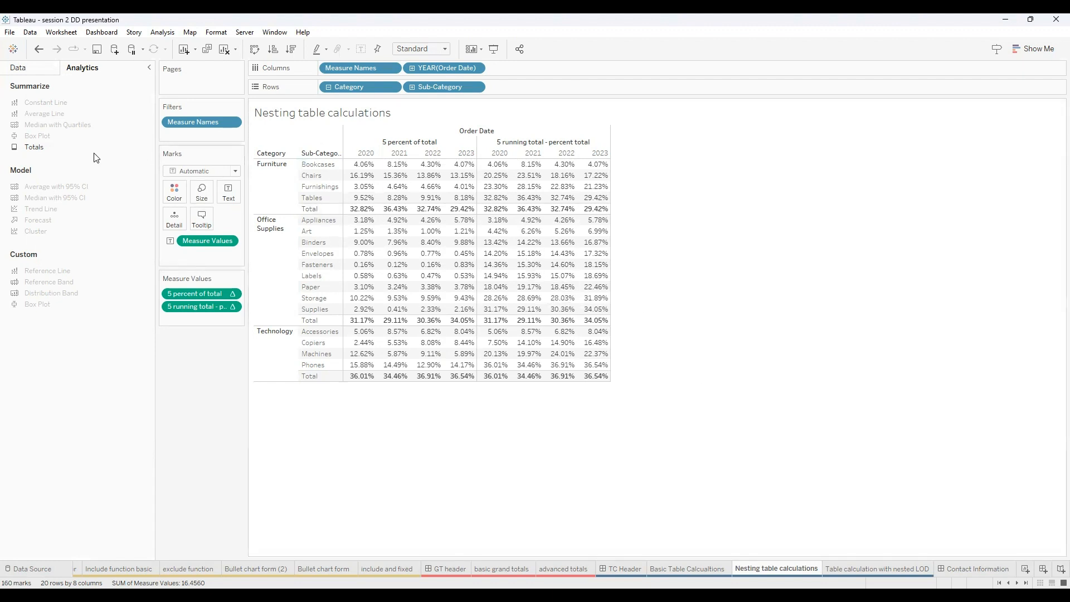
{"action": "left_click", "coordinate": [16, 68]}
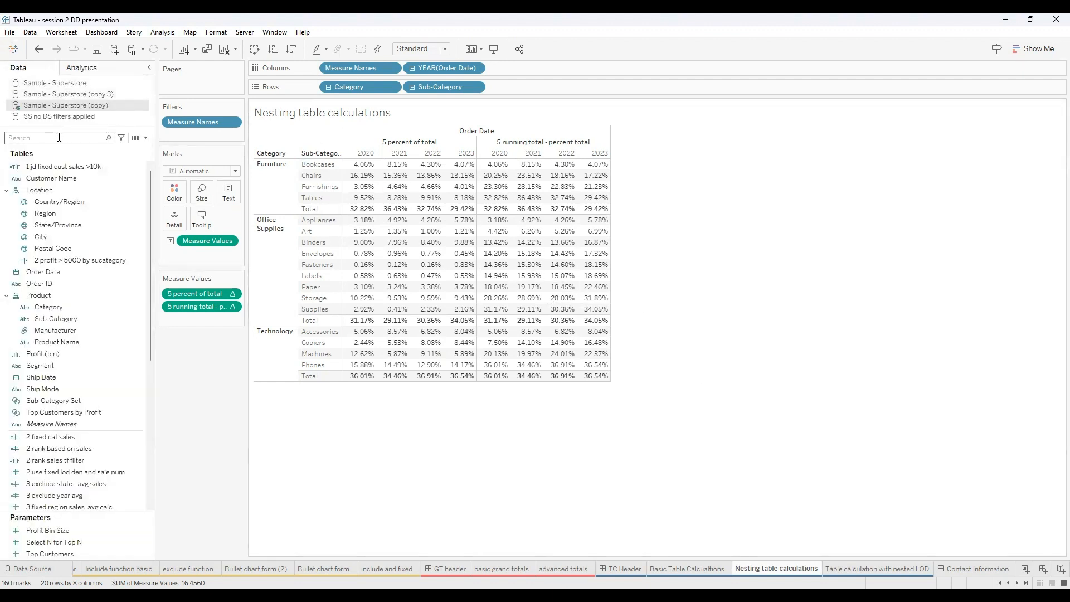
{"action": "left_click", "coordinate": [59, 139]}
{"action": "type", "text": "5"}
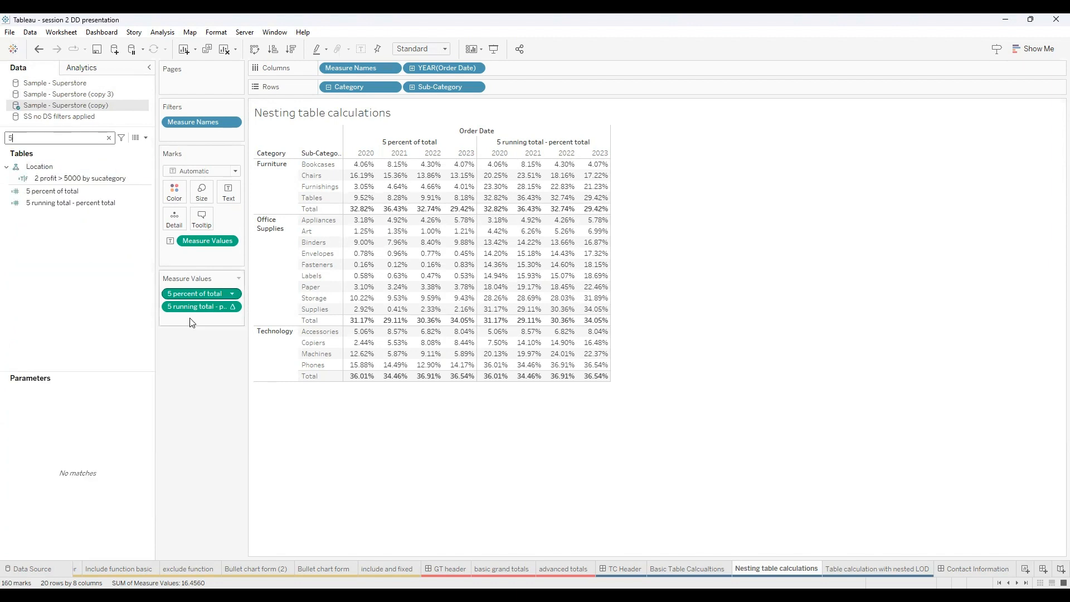
Open the formula of 5 percent of total, enlarge its text for reading beside the table, and close it unchanged
{"action": "left_click", "coordinate": [61, 203]}
{"action": "left_click", "coordinate": [49, 193]}
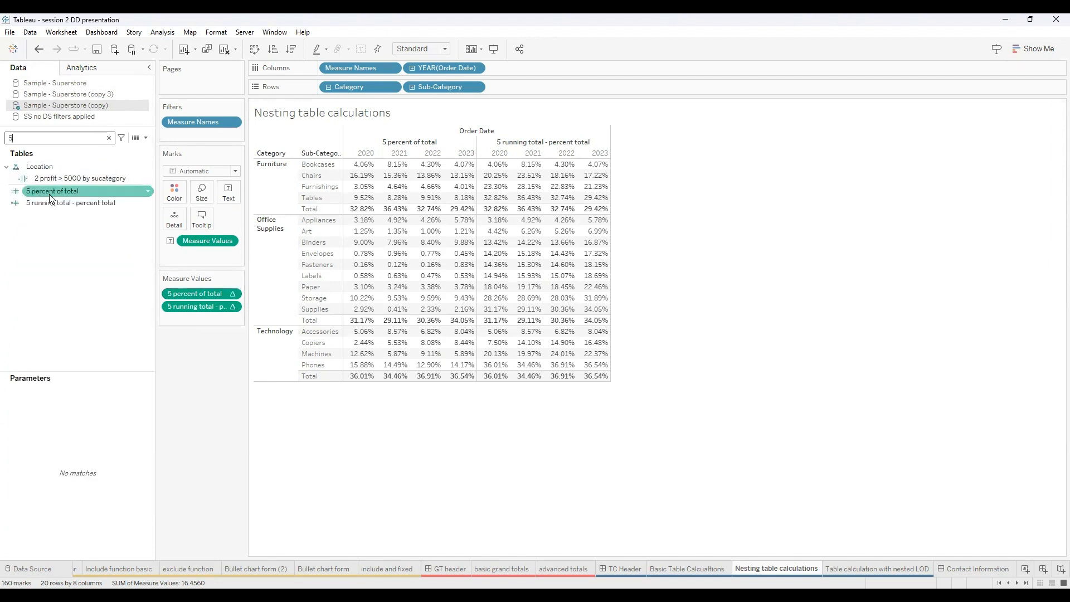
{"action": "right_click", "coordinate": [49, 193]}
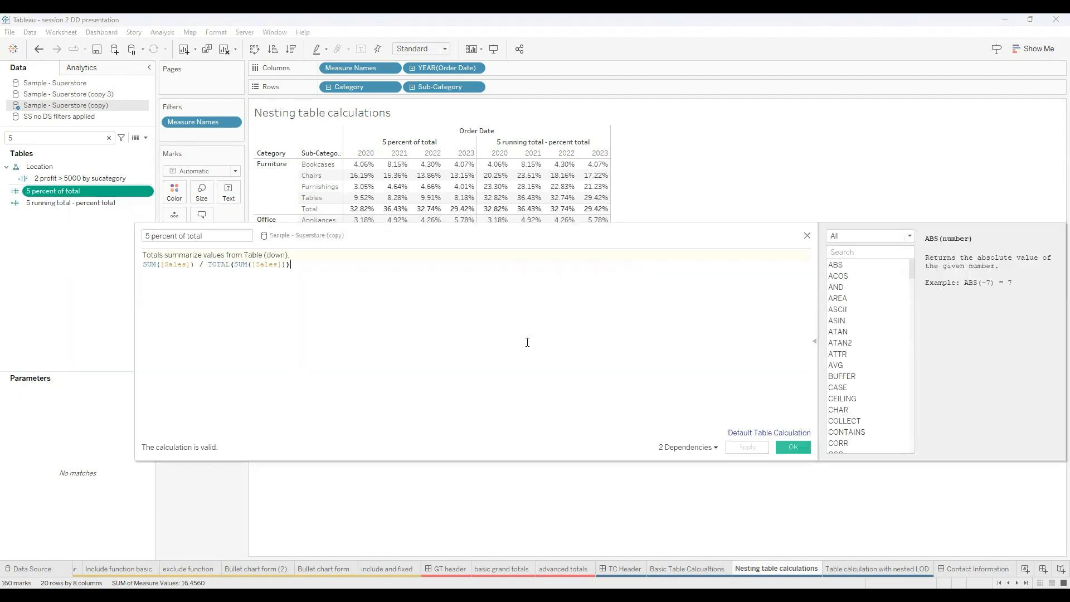
{"action": "scroll", "coordinate": [527, 342], "scroll_direction": "up", "scroll_amount": 10}
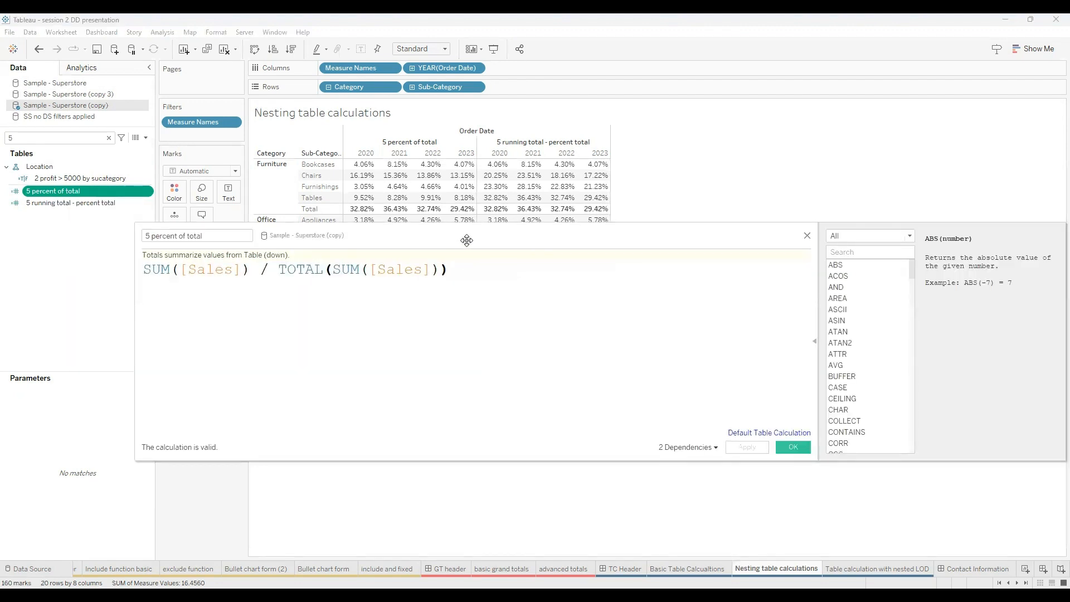
{"action": "left_click_drag", "start_coordinate": [464, 242], "coordinate": [641, 281]}
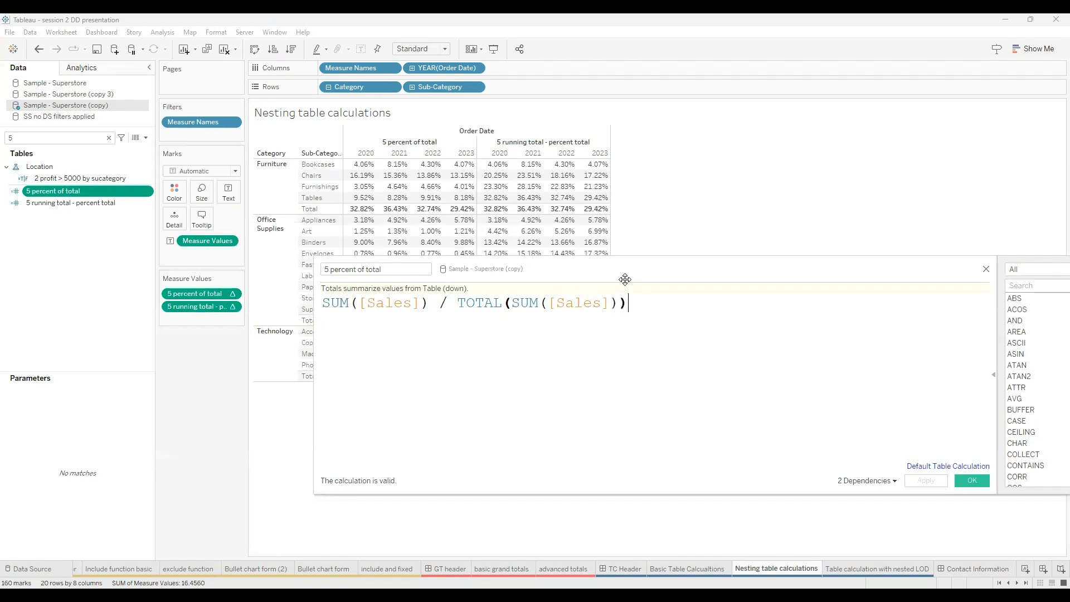
{"action": "left_click", "coordinate": [985, 271]}
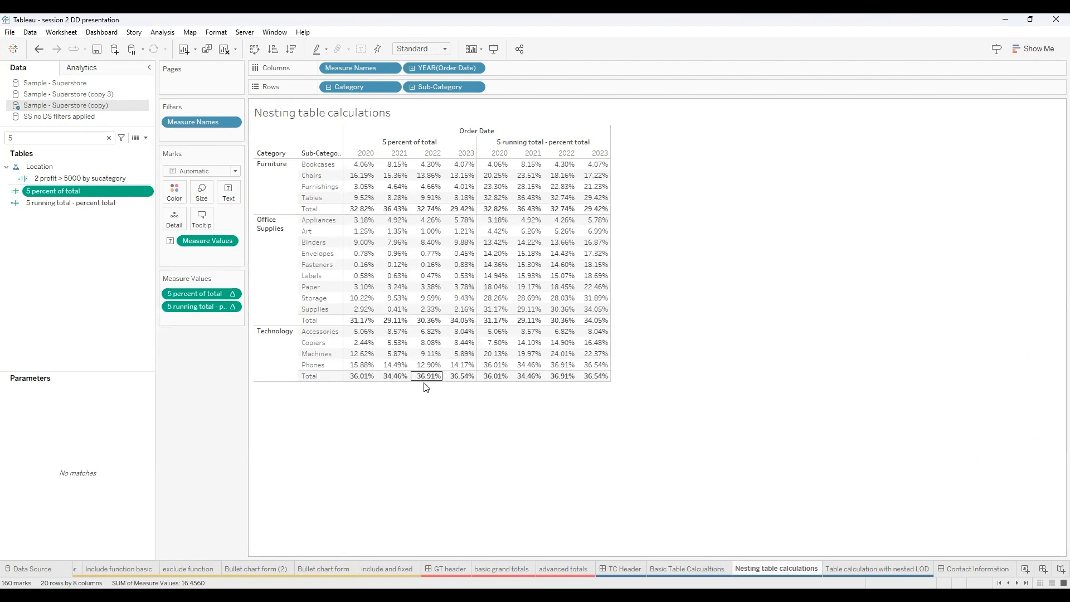
Examine the enlarged formula of 5 running total - percent total against the table, and close the calculation editor
{"action": "right_click", "coordinate": [73, 203]}
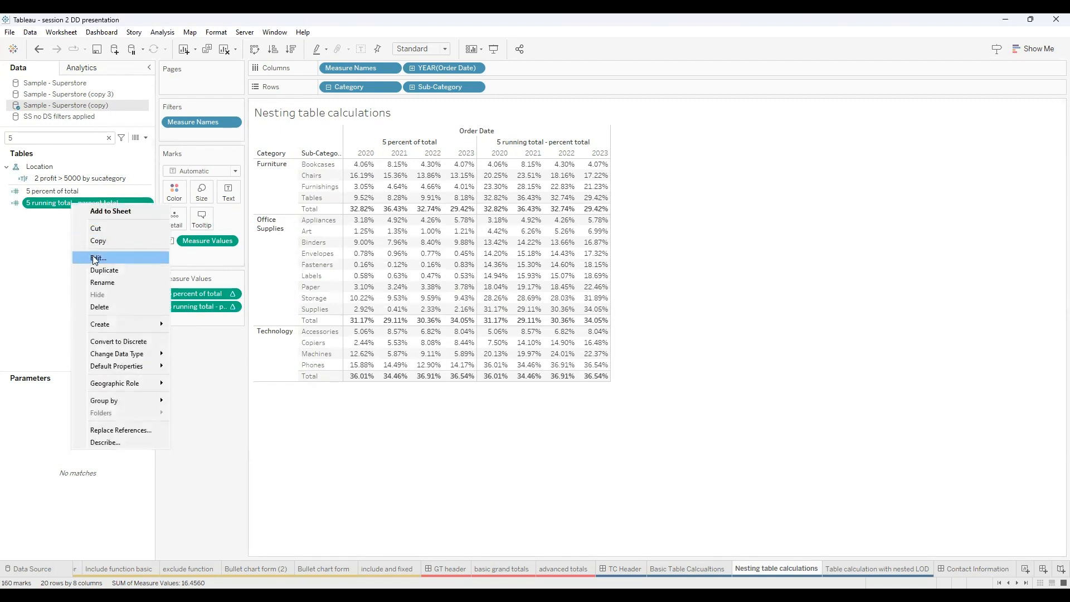
{"action": "key", "text": "Return"}
{"action": "scroll", "coordinate": [470, 437], "scroll_direction": "up", "scroll_amount": 5}
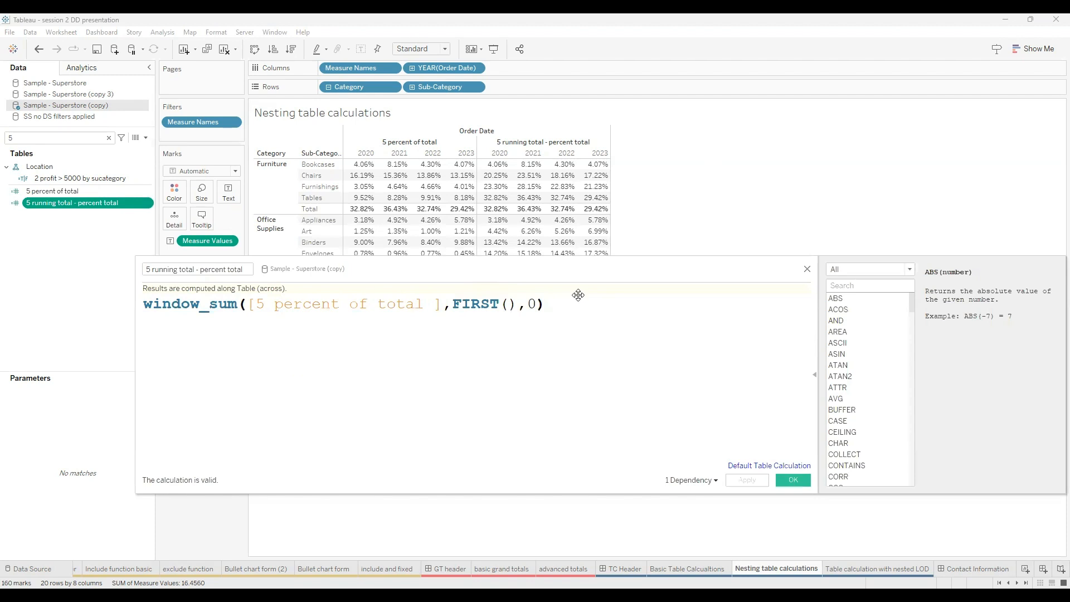
{"action": "left_click_drag", "start_coordinate": [578, 295], "coordinate": [695, 305]}
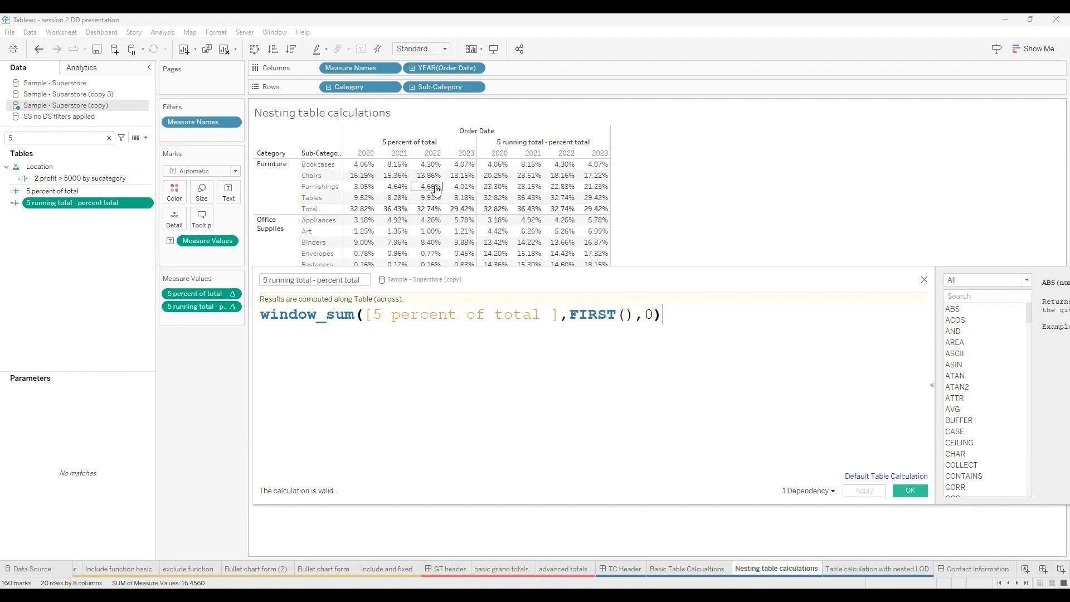
{"action": "left_click", "coordinate": [923, 280]}
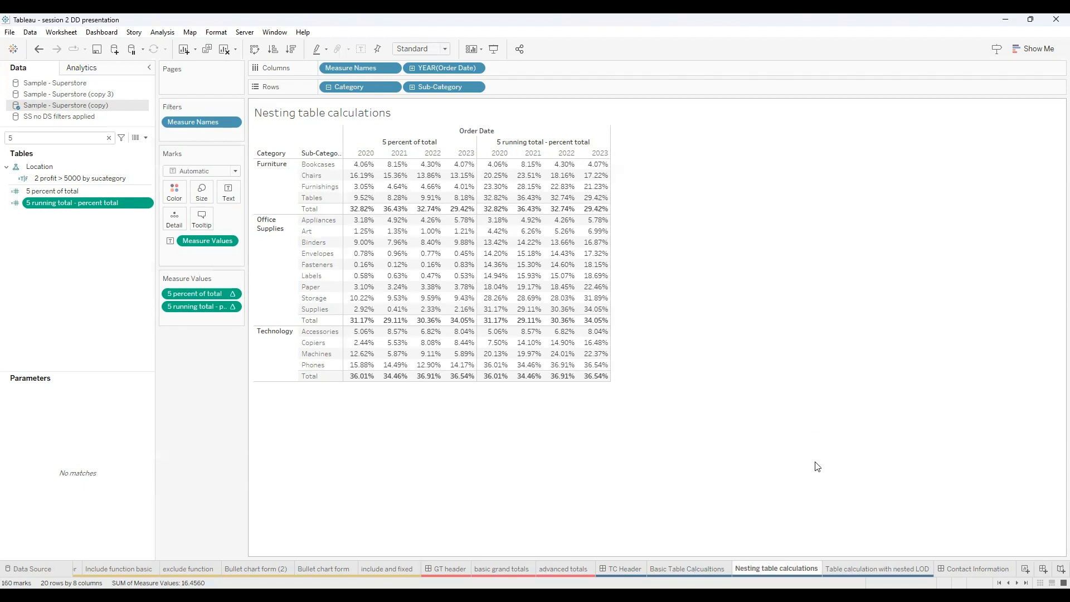
Open the Table calculation with nested LOD worksheet and filter the data source's field list by 6
{"action": "left_click", "coordinate": [869, 568]}
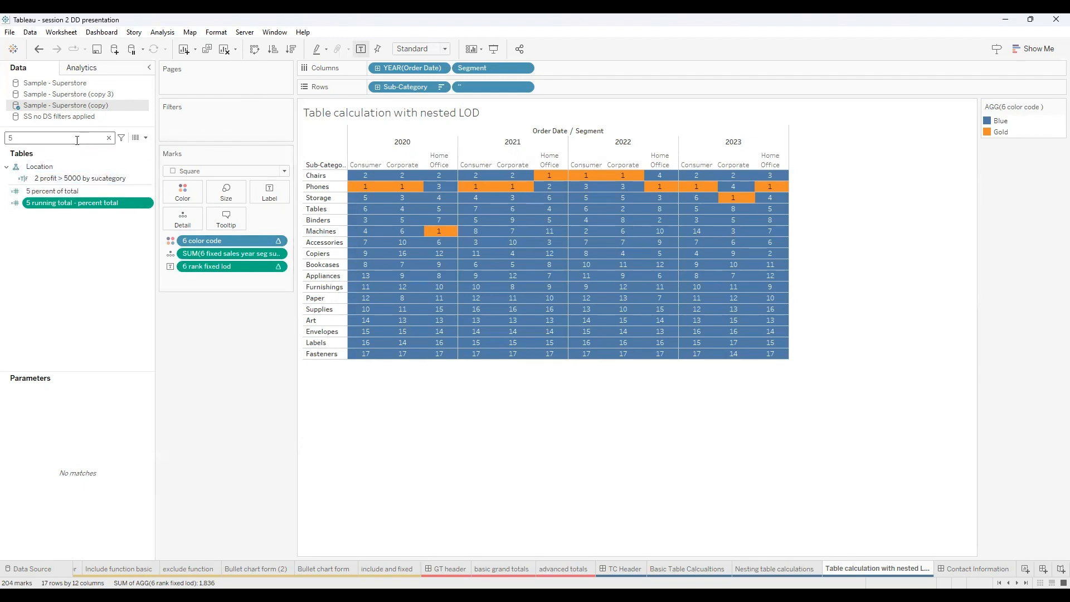
{"action": "key", "text": "BackSpace"}
{"action": "type", "text": "6"}
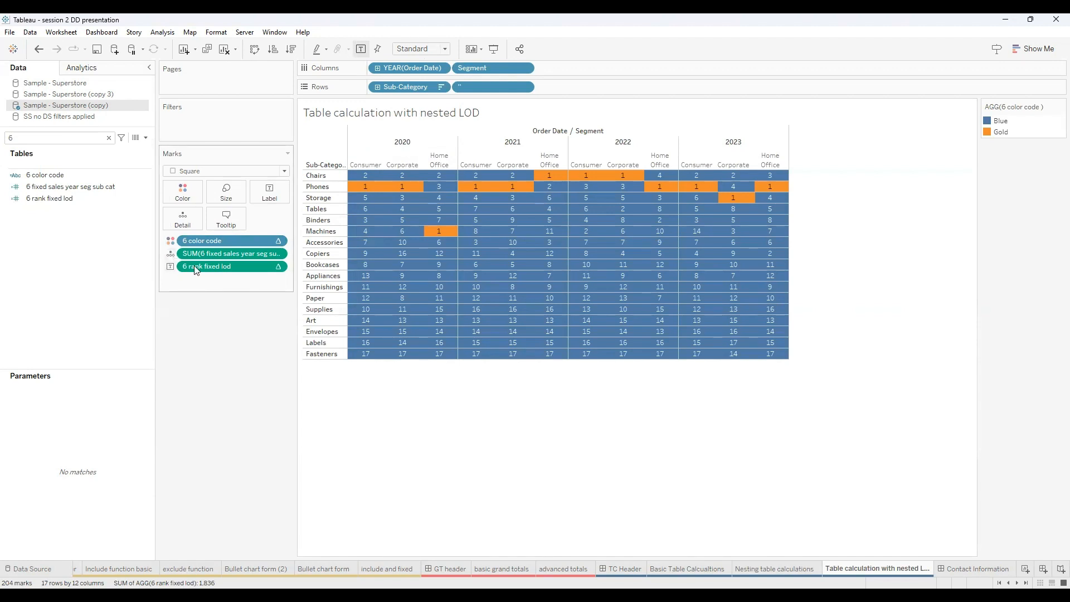
Label the marks with SUM(6 fixed sales year seg sub cat) and move 6 rank fixed lod from Label to Detail
{"action": "left_click_drag", "start_coordinate": [295, 256], "coordinate": [324, 254]}
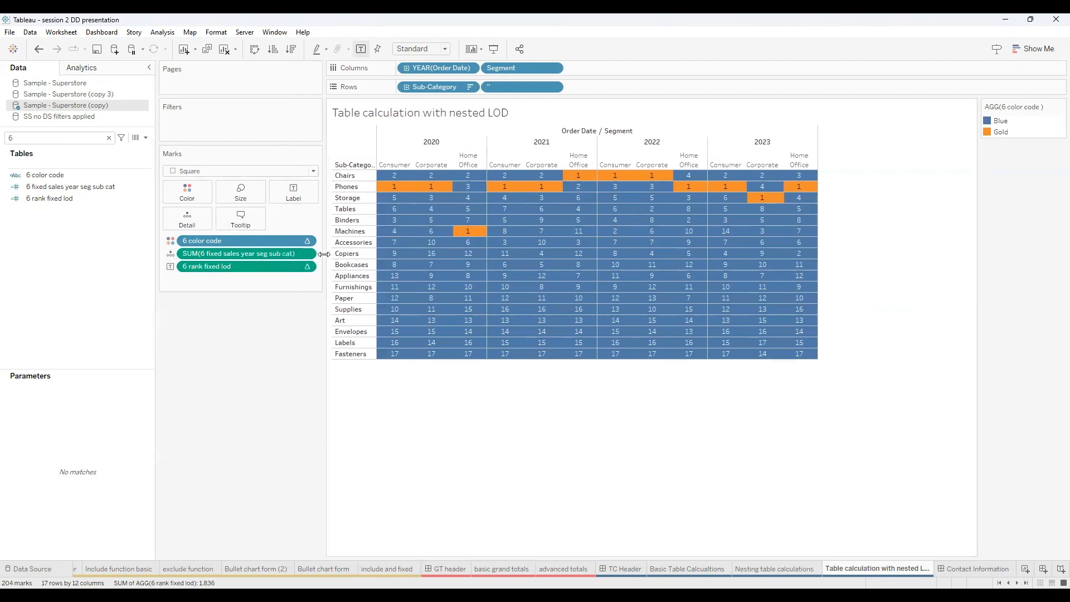
{"action": "left_click", "coordinate": [171, 254]}
{"action": "left_click", "coordinate": [192, 279]}
{"action": "left_click", "coordinate": [170, 266]}
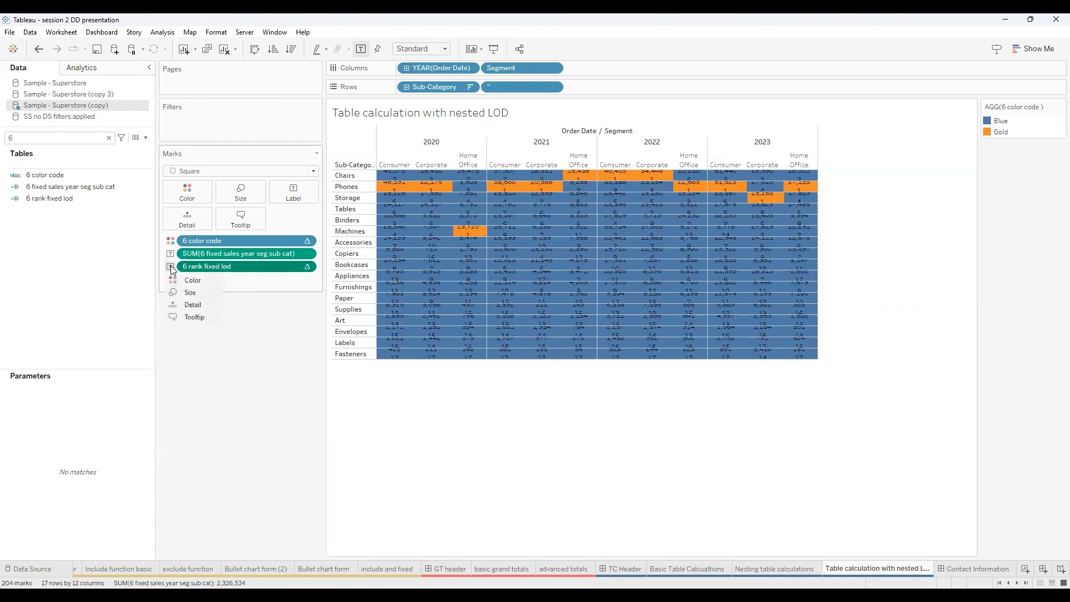
{"action": "left_click", "coordinate": [174, 307]}
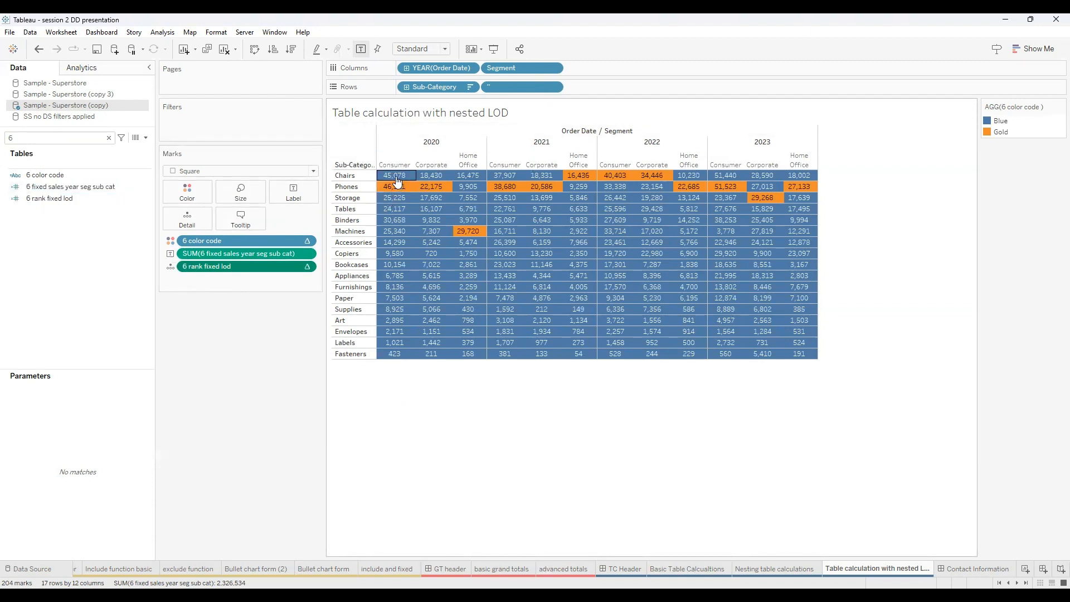
Examine the enlarged FIXED formula of 6 fixed sales year seg sub cat beside the table, and close the editor
{"action": "left_click", "coordinate": [73, 189]}
{"action": "right_click", "coordinate": [73, 190]}
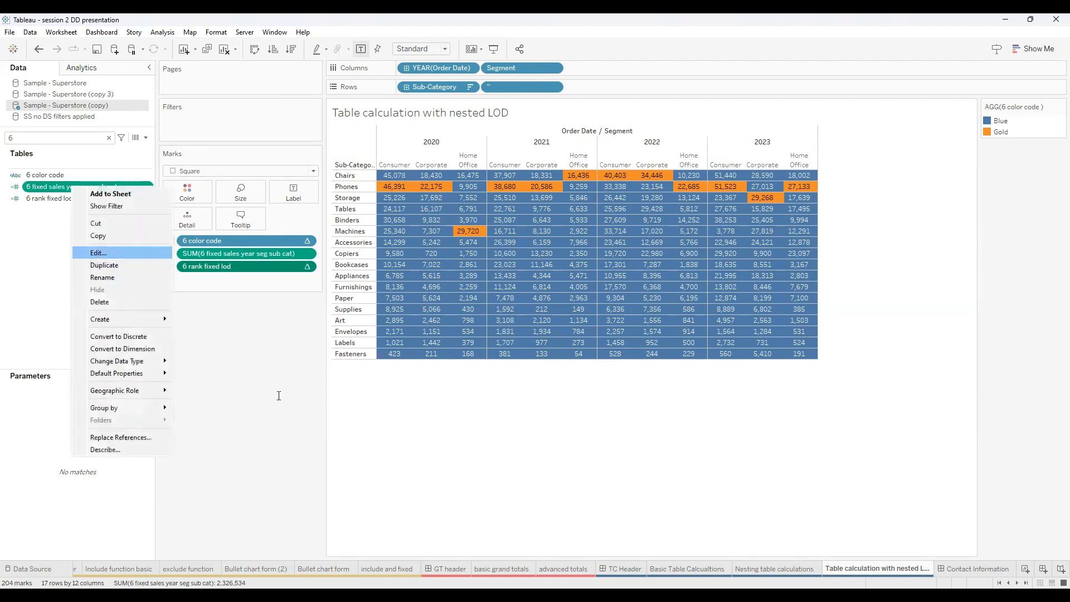
{"action": "scroll", "coordinate": [365, 420], "scroll_direction": "up", "scroll_amount": 8}
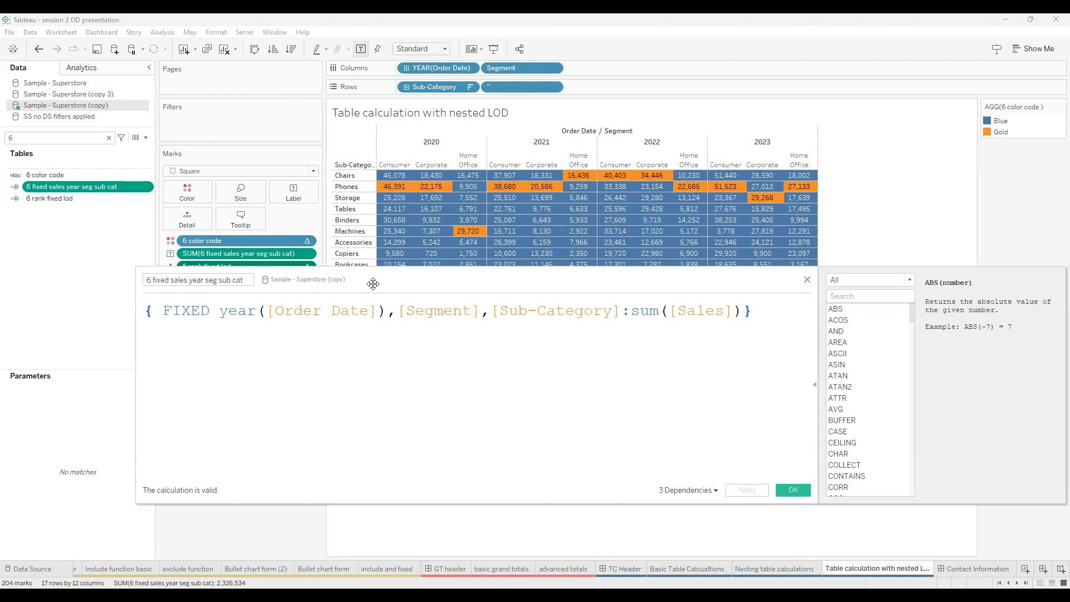
{"action": "left_click_drag", "start_coordinate": [372, 285], "coordinate": [372, 294]}
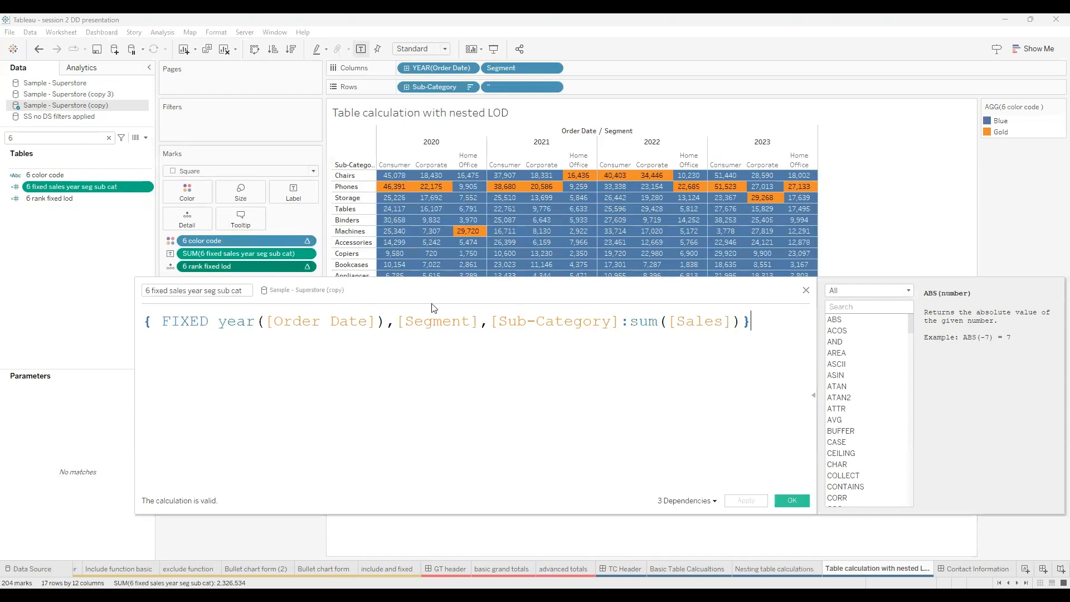
{"action": "left_click_drag", "start_coordinate": [433, 308], "coordinate": [522, 307]}
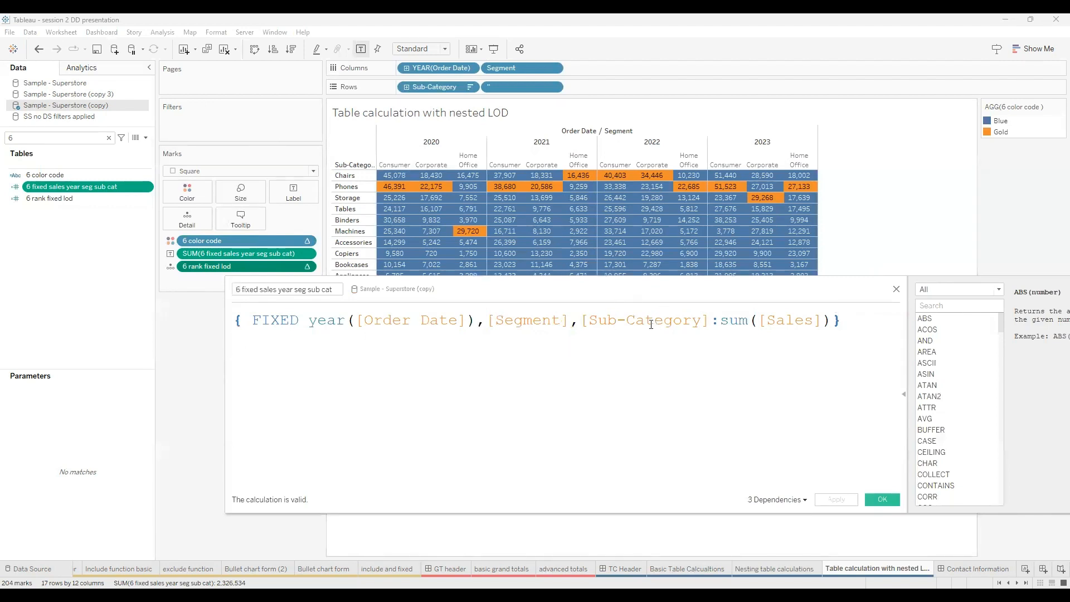
{"action": "left_click", "coordinate": [896, 289]}
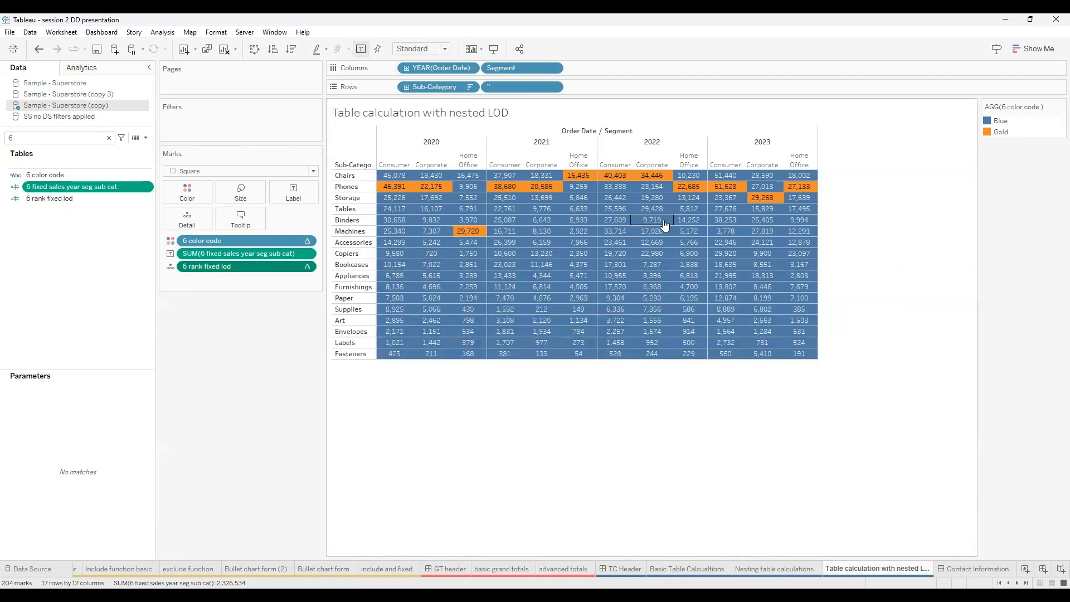
Open the formula of 6 rank fixed lod, enlarge it, look up its RANK_UNIQUE function's description, and close the editor
{"action": "right_click", "coordinate": [55, 199]}
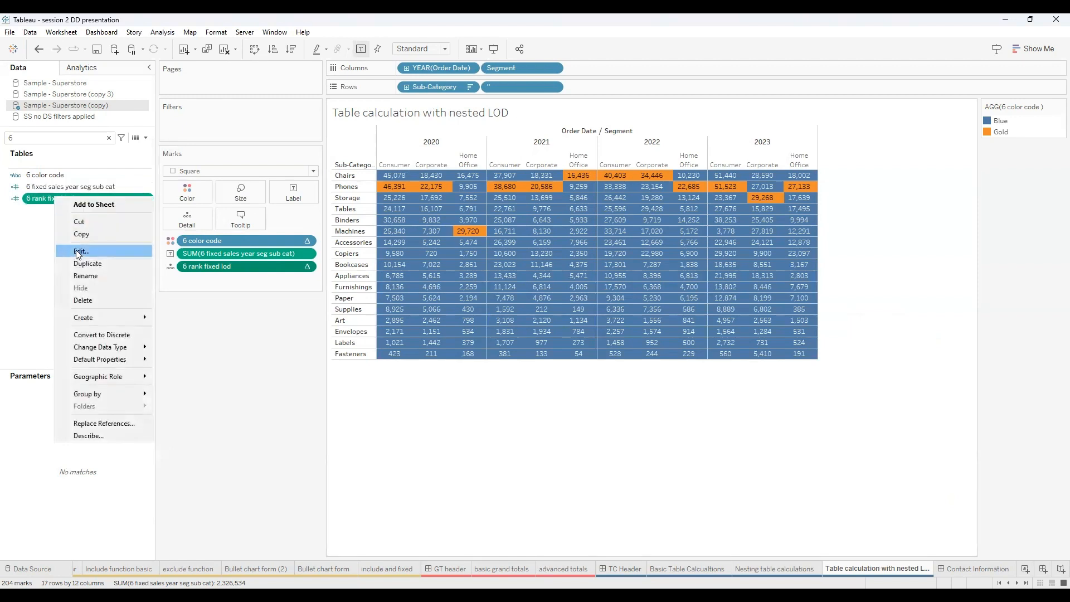
{"action": "left_click", "coordinate": [78, 252]}
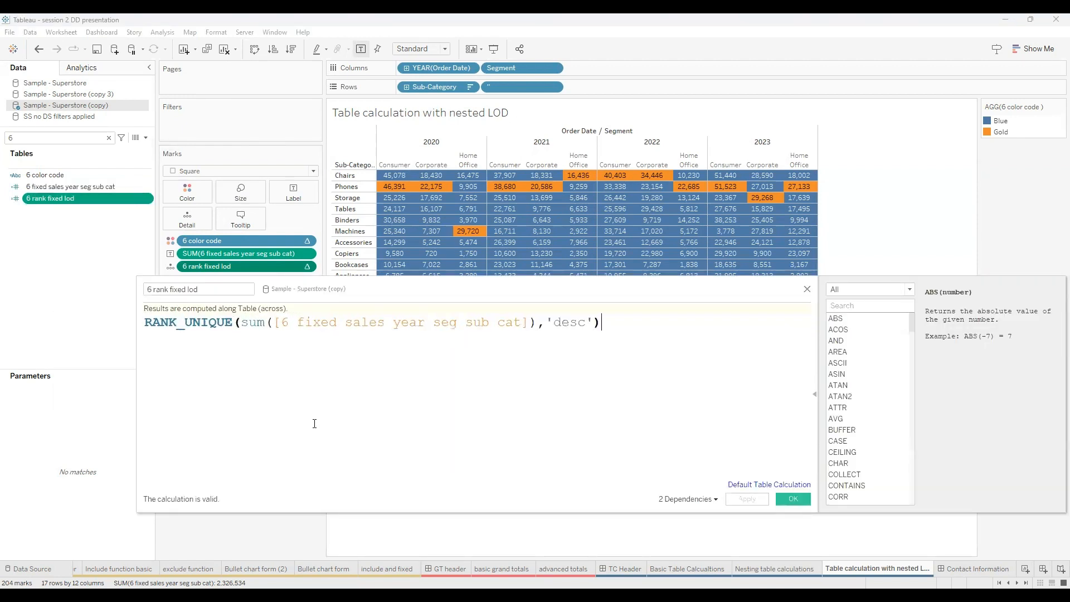
{"action": "scroll", "coordinate": [314, 423], "scroll_direction": "up", "scroll_amount": 2}
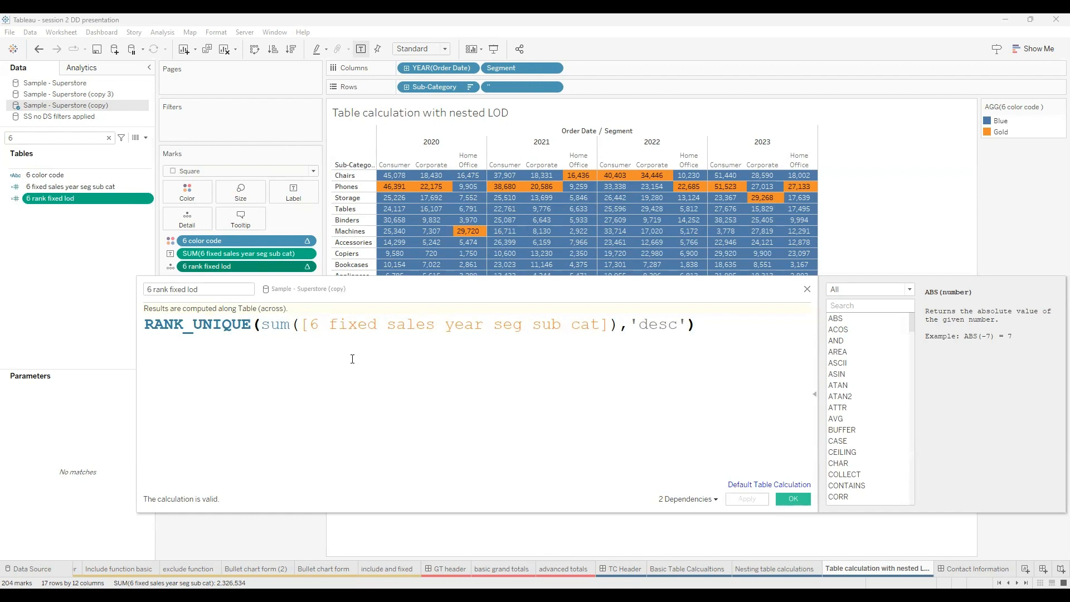
{"action": "left_click", "coordinate": [173, 325]}
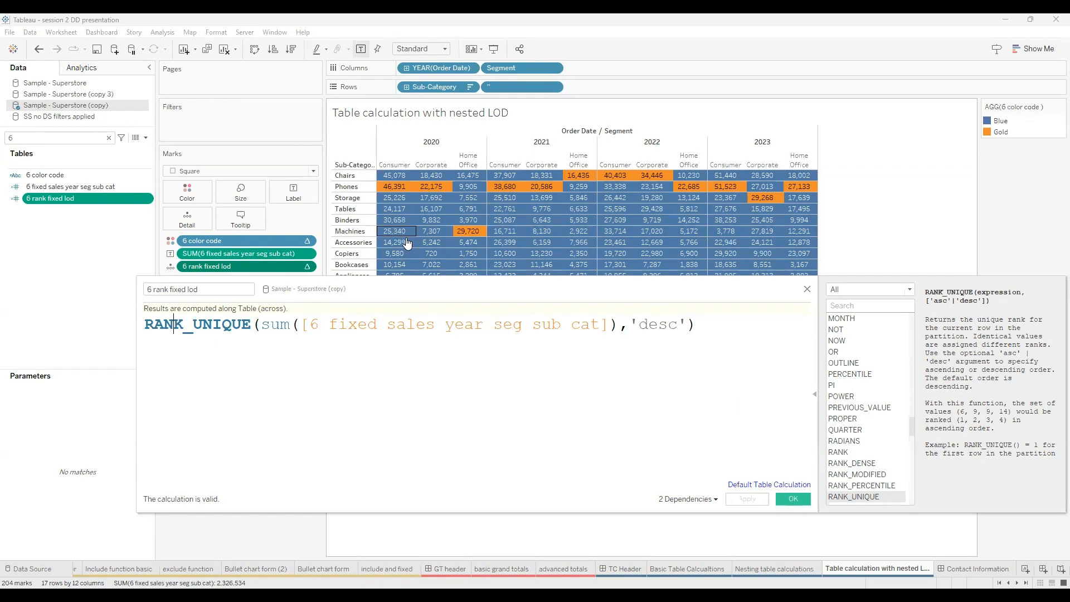
{"action": "left_click", "coordinate": [807, 290]}
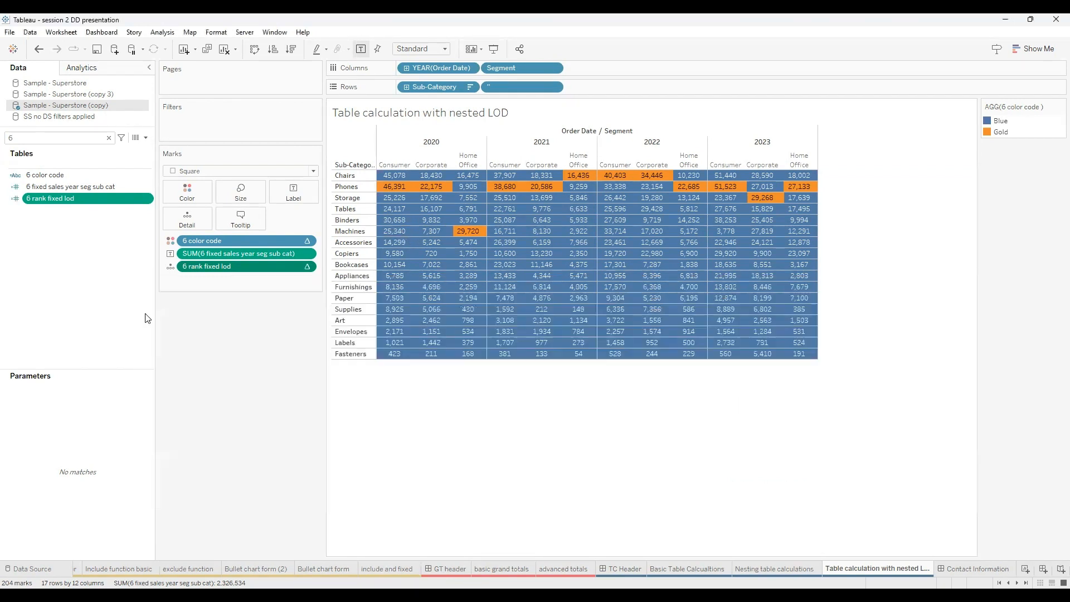
Label the marks with 6 rank fixed lod and move SUM(6 fixed sales year seg sub cat) from Label to Detail
{"action": "left_click", "coordinate": [171, 267]}
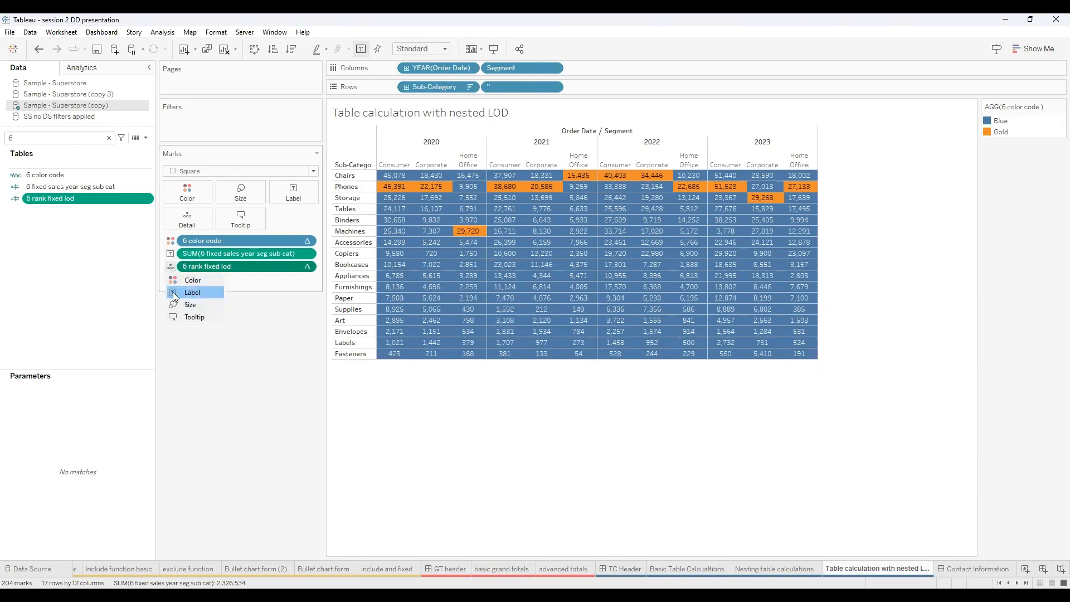
{"action": "left_click", "coordinate": [174, 292]}
{"action": "left_click", "coordinate": [171, 254]}
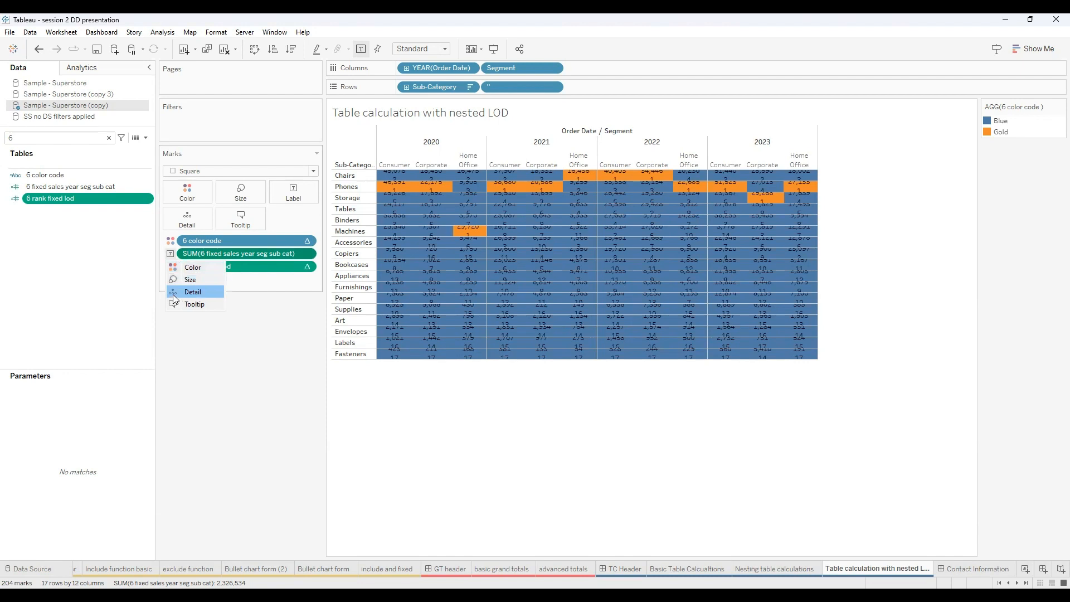
{"action": "left_click", "coordinate": [174, 292]}
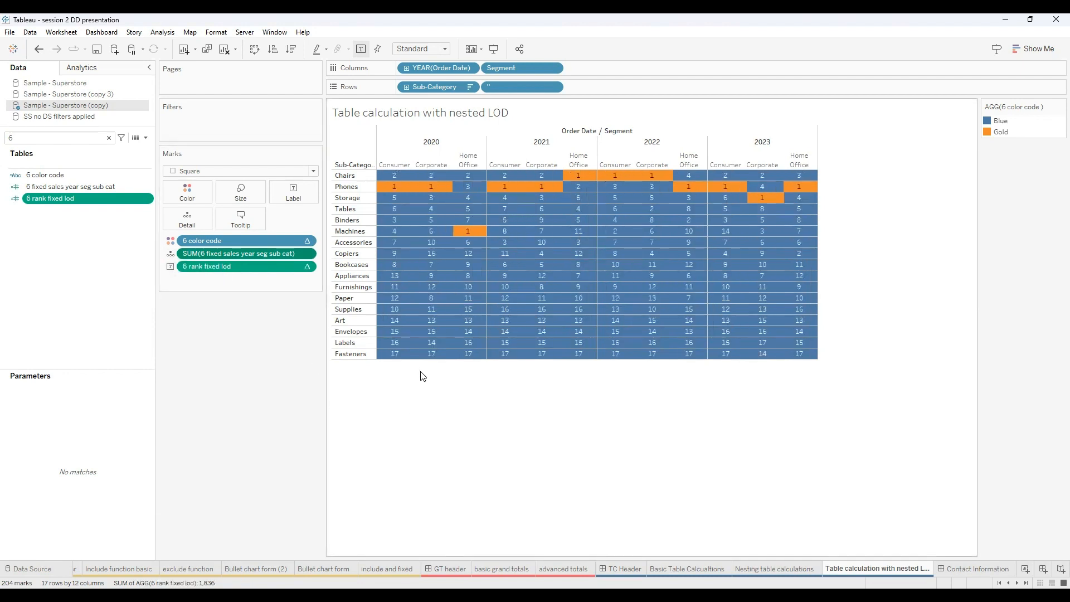
Review the Compute Using settings of the 6 rank fixed lod table calculation beside the table, and close them
{"action": "left_click", "coordinate": [311, 267]}
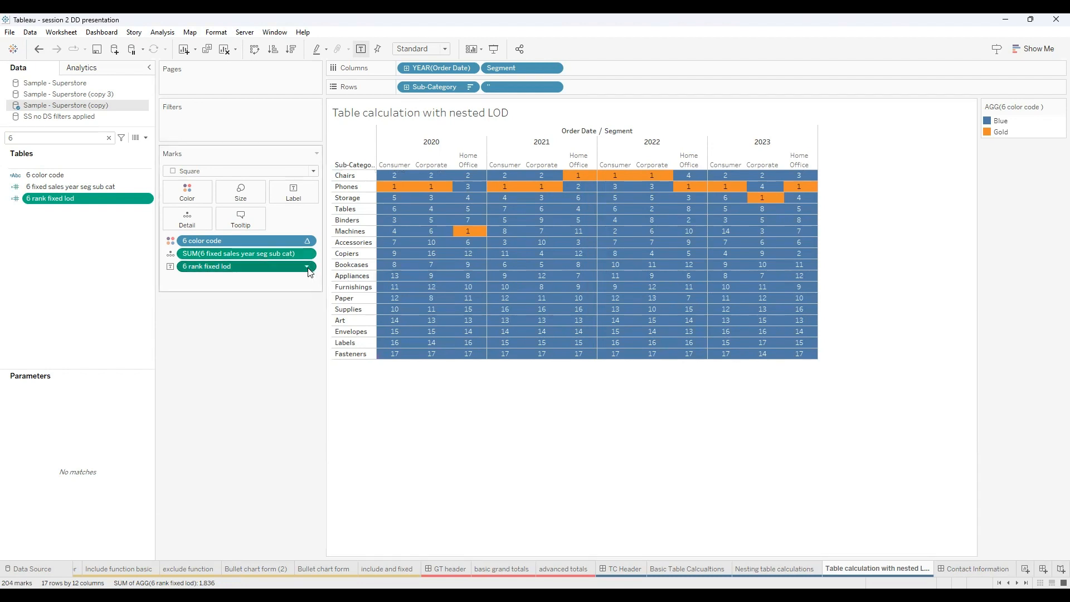
{"action": "left_click", "coordinate": [251, 402]}
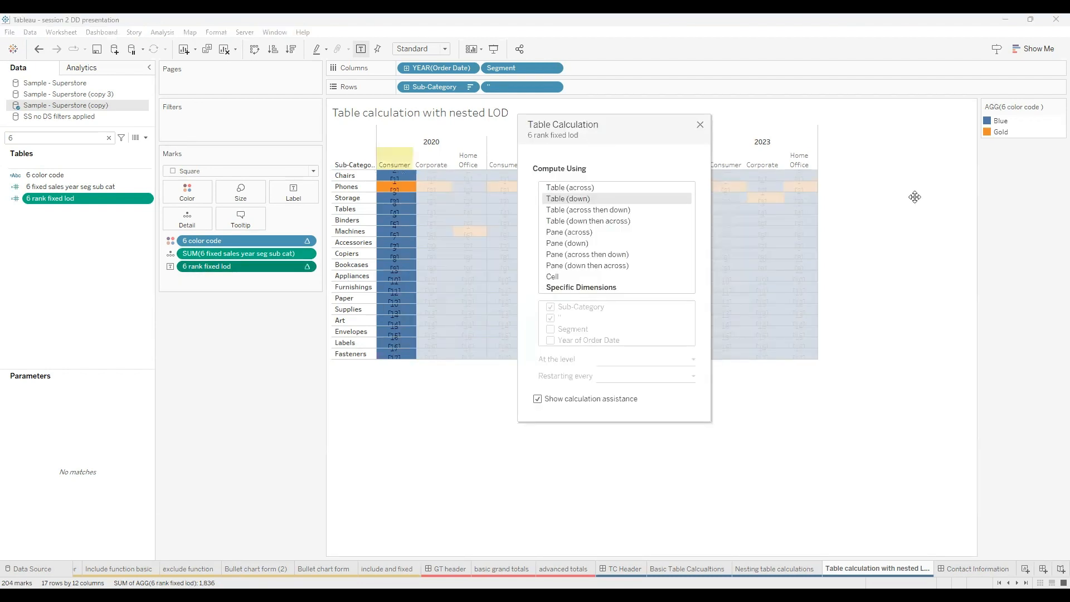
{"action": "left_click_drag", "start_coordinate": [915, 197], "coordinate": [914, 196]}
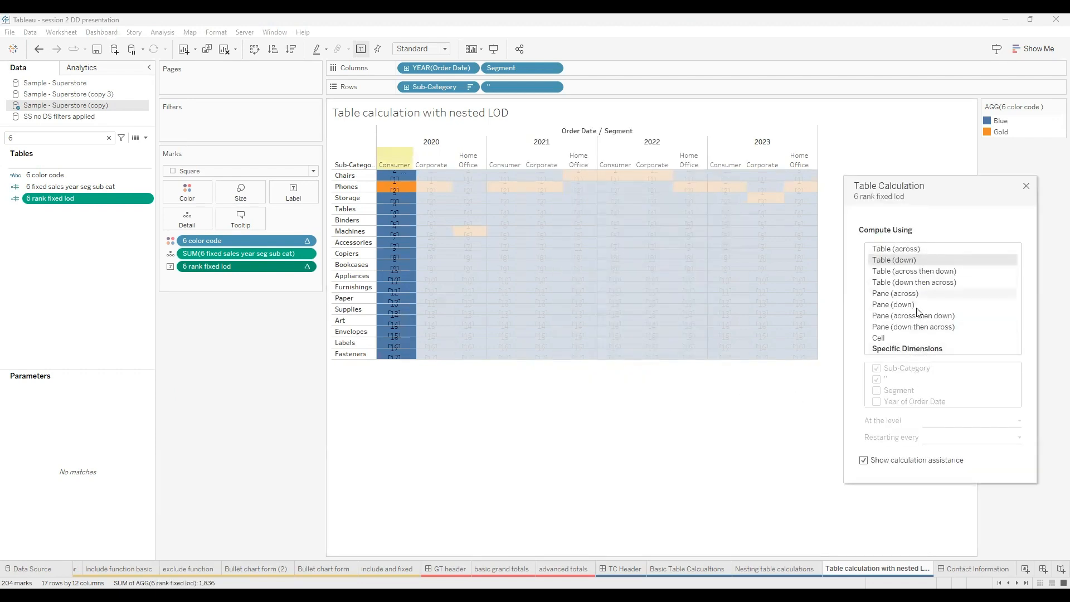
{"action": "left_click", "coordinate": [1027, 190]}
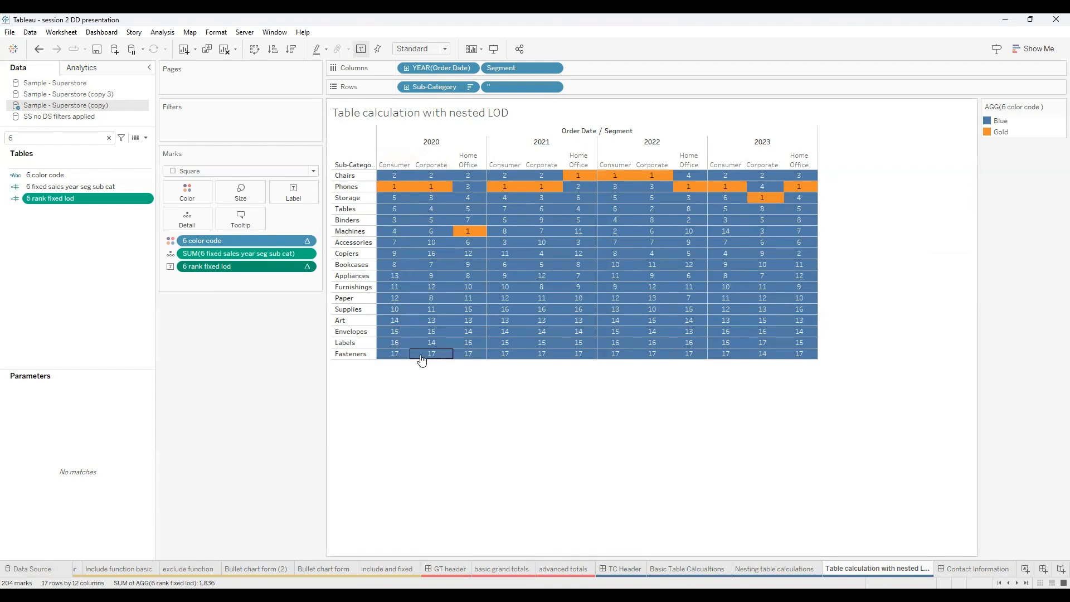
Open the formula of 6 color code, examine its Gold and Blue condition on the rank, and close the editor
{"action": "right_click", "coordinate": [39, 176]}
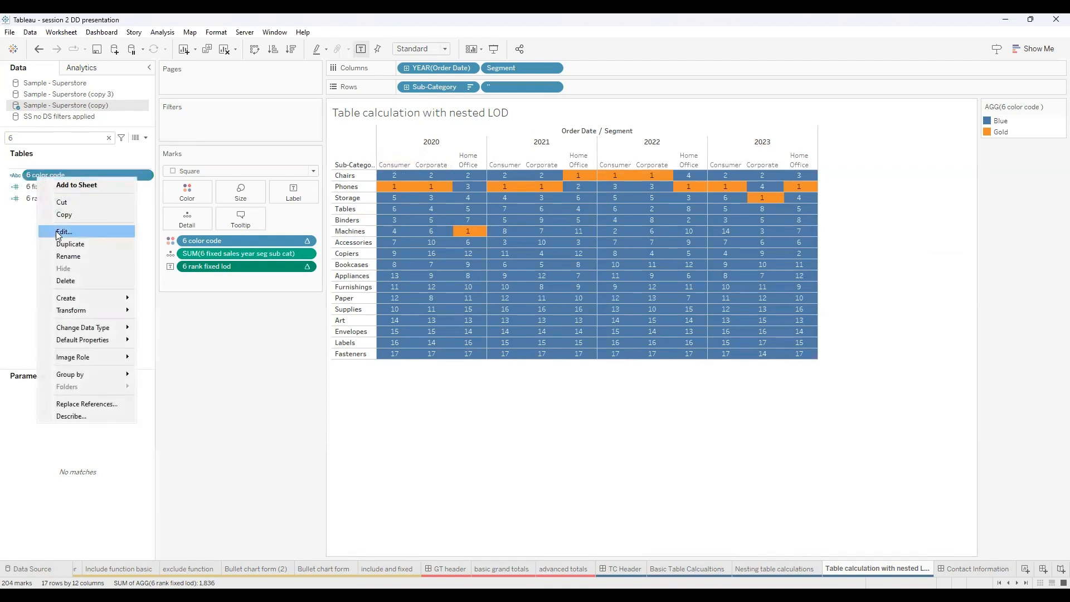
{"action": "left_click", "coordinate": [55, 231]}
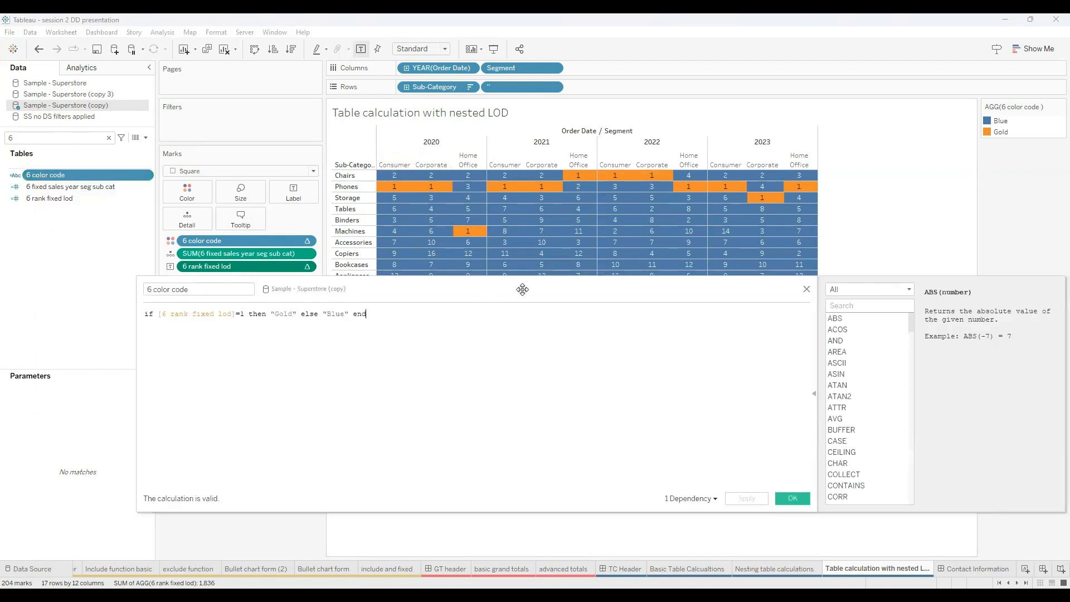
{"action": "left_click", "coordinate": [806, 290]}
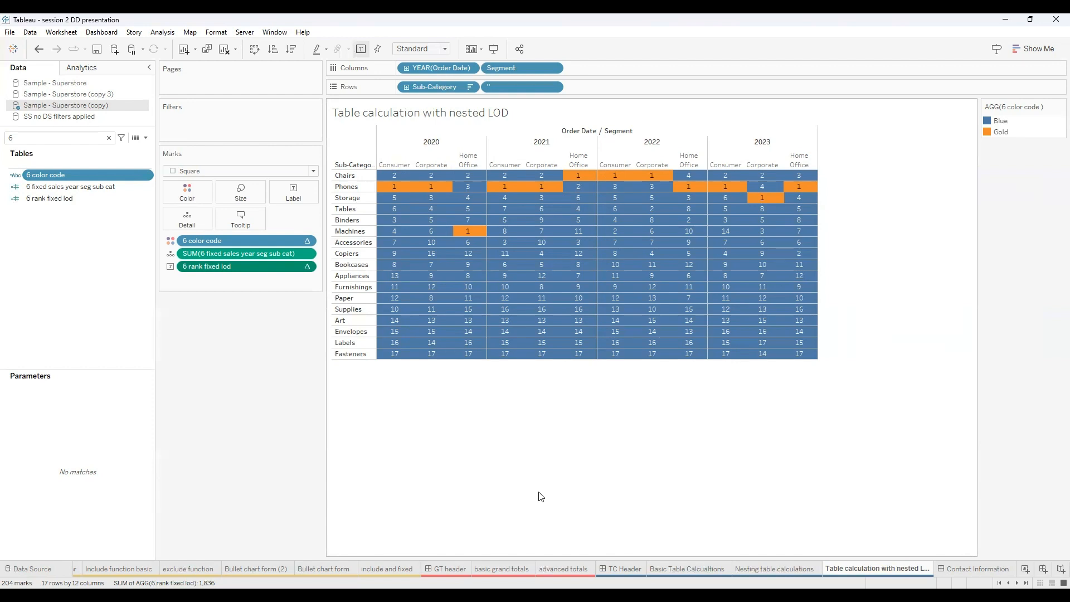
Open the Contact Information dashboard
{"action": "left_click", "coordinate": [947, 568]}
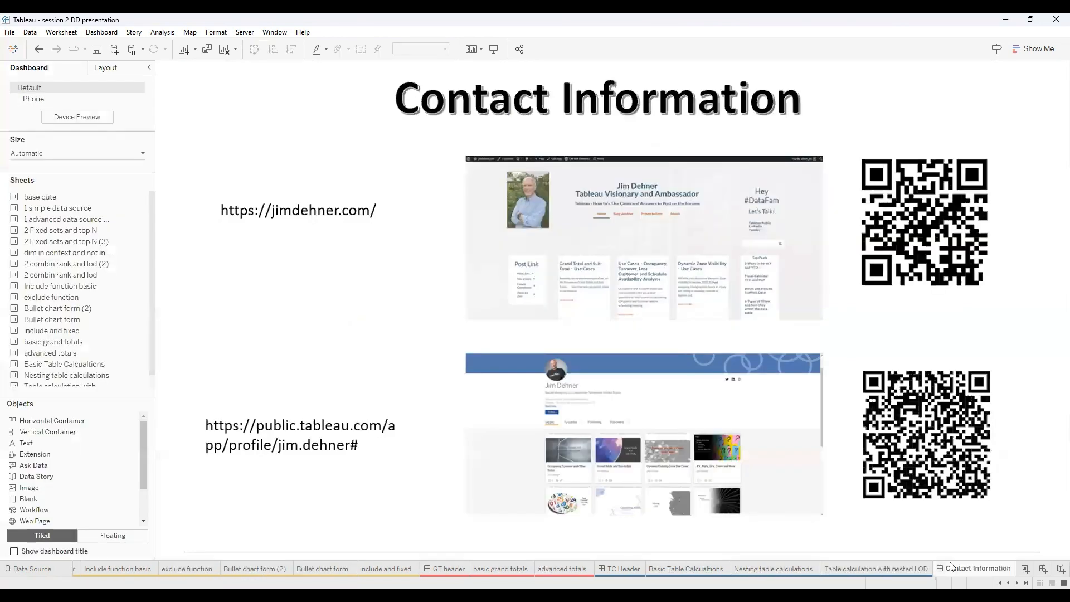